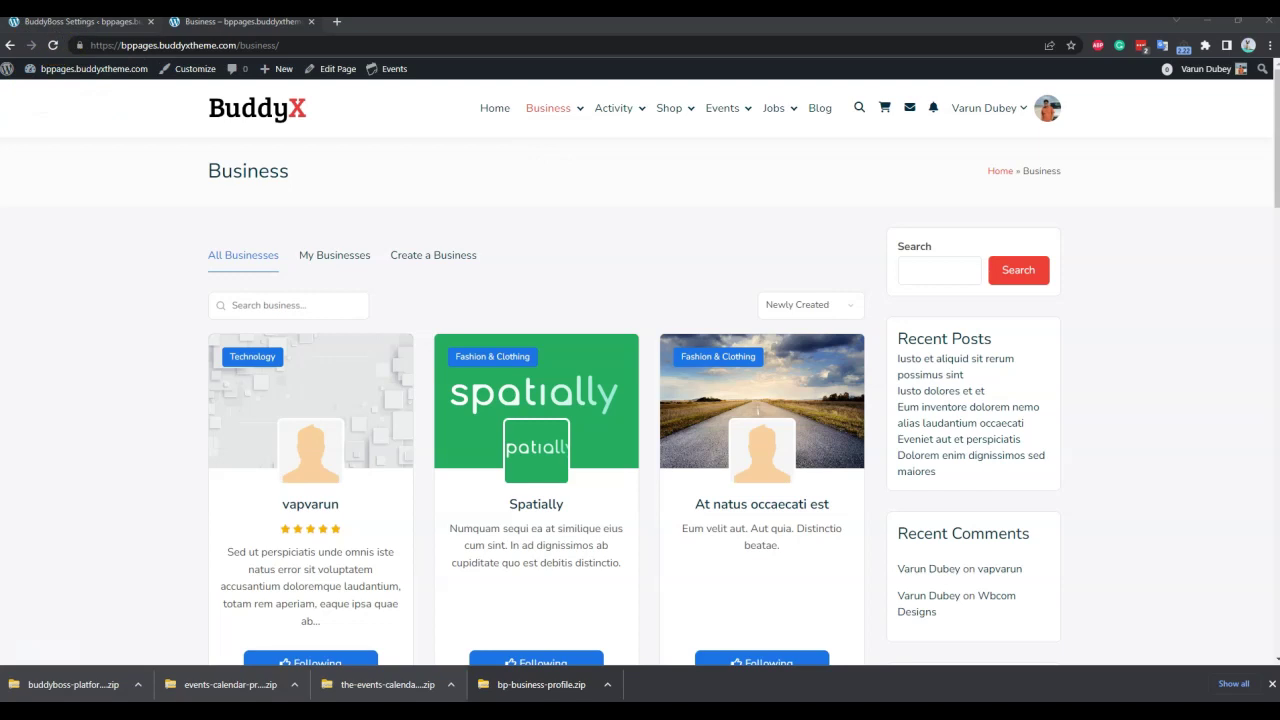
Step: Return to the BuddyBoss Settings admin tab and bring up the WB Plugins and Plugins sidebar menus
click(61, 28)
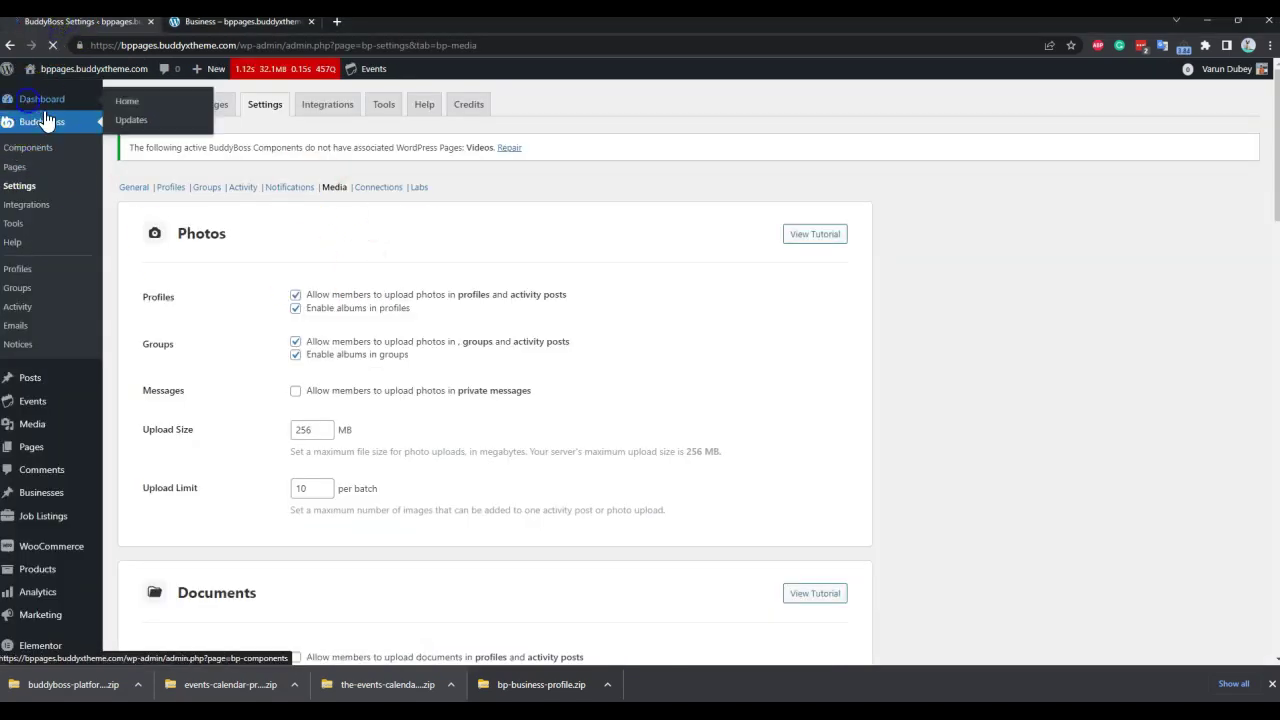
scroll(134, 291, down, 4)
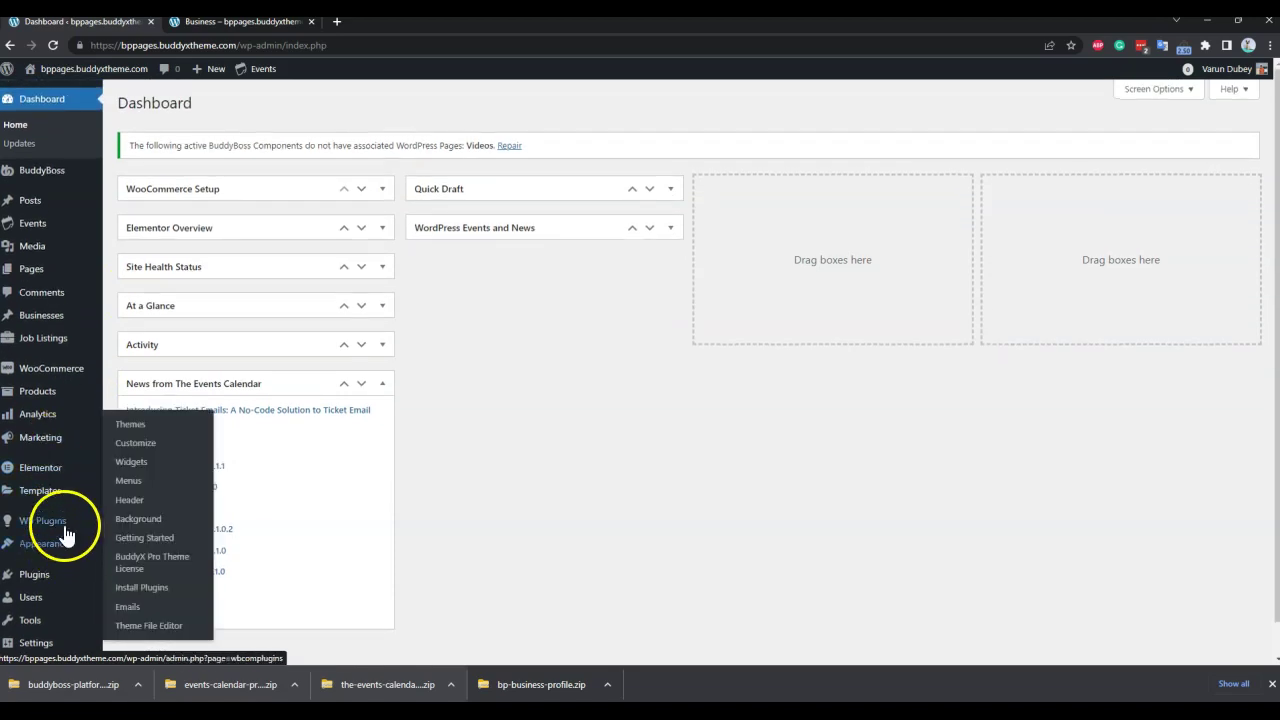
mouse_move(153, 556)
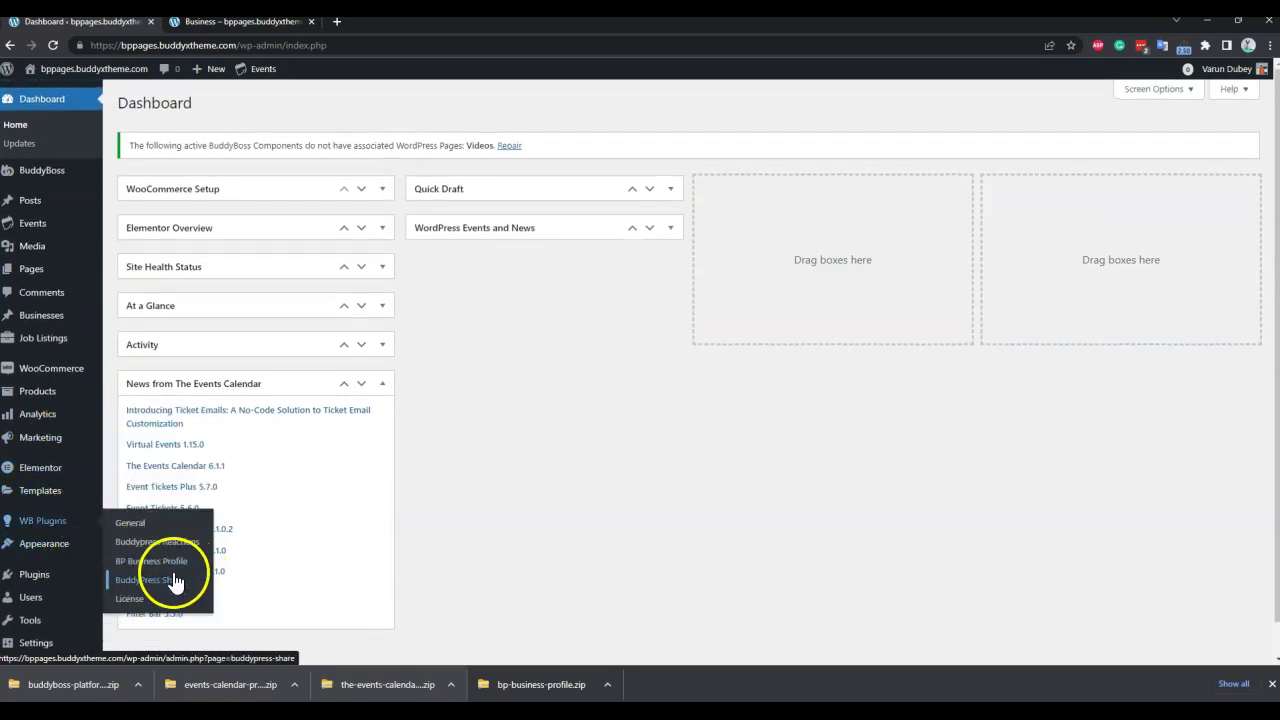
mouse_move(63, 574)
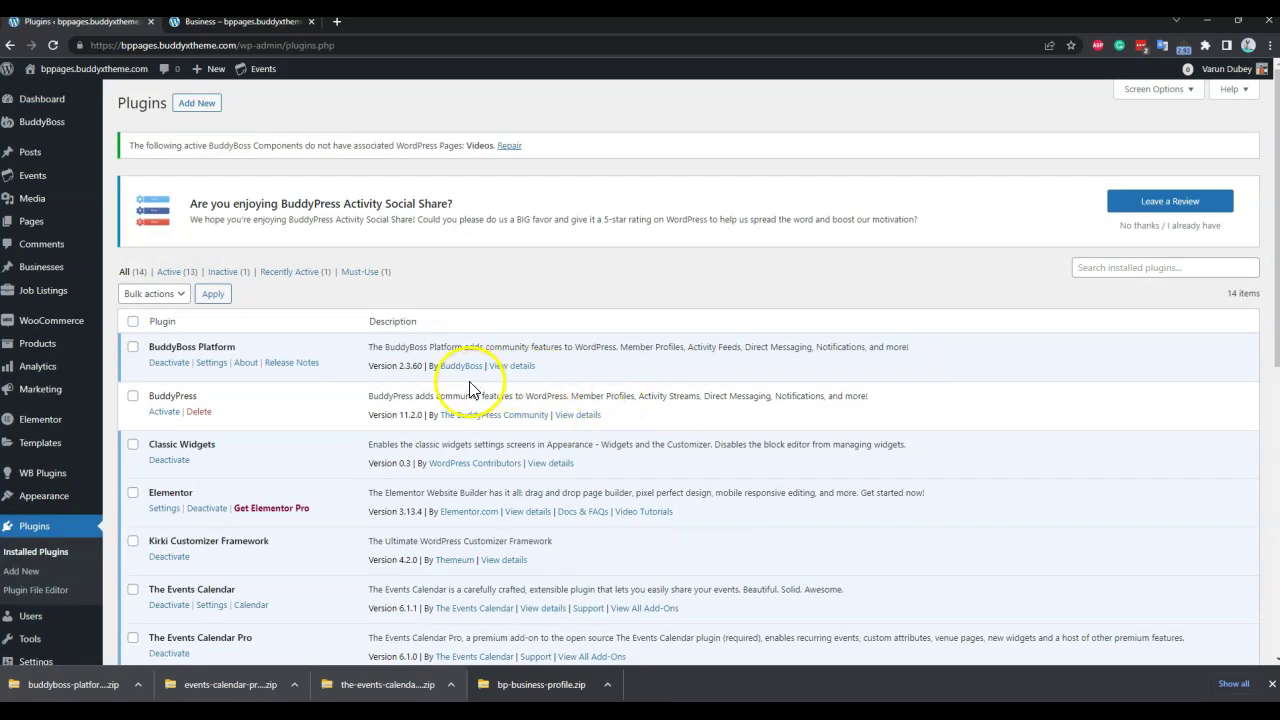
Step: Scroll the Installed Plugins list to find Wbcom Designs – BuddyPress Business Profile, then return to the top
scroll(432, 393, down, 3)
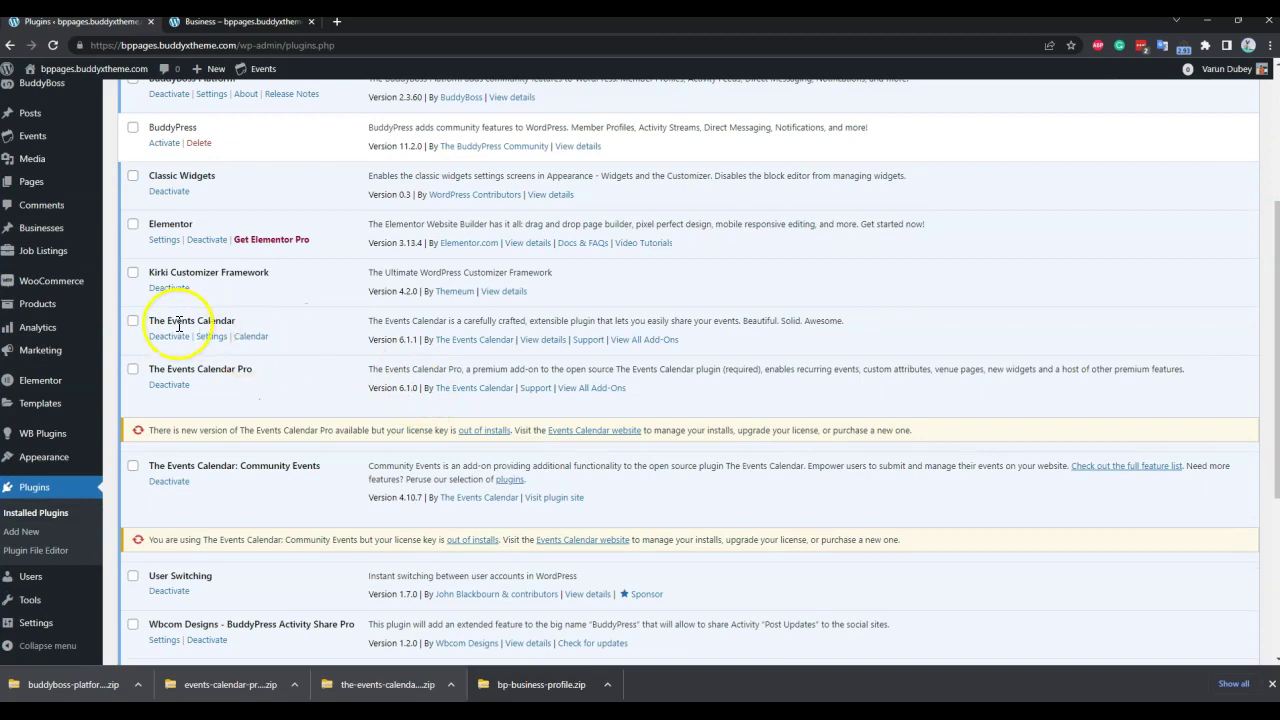
scroll(252, 336, down, 3)
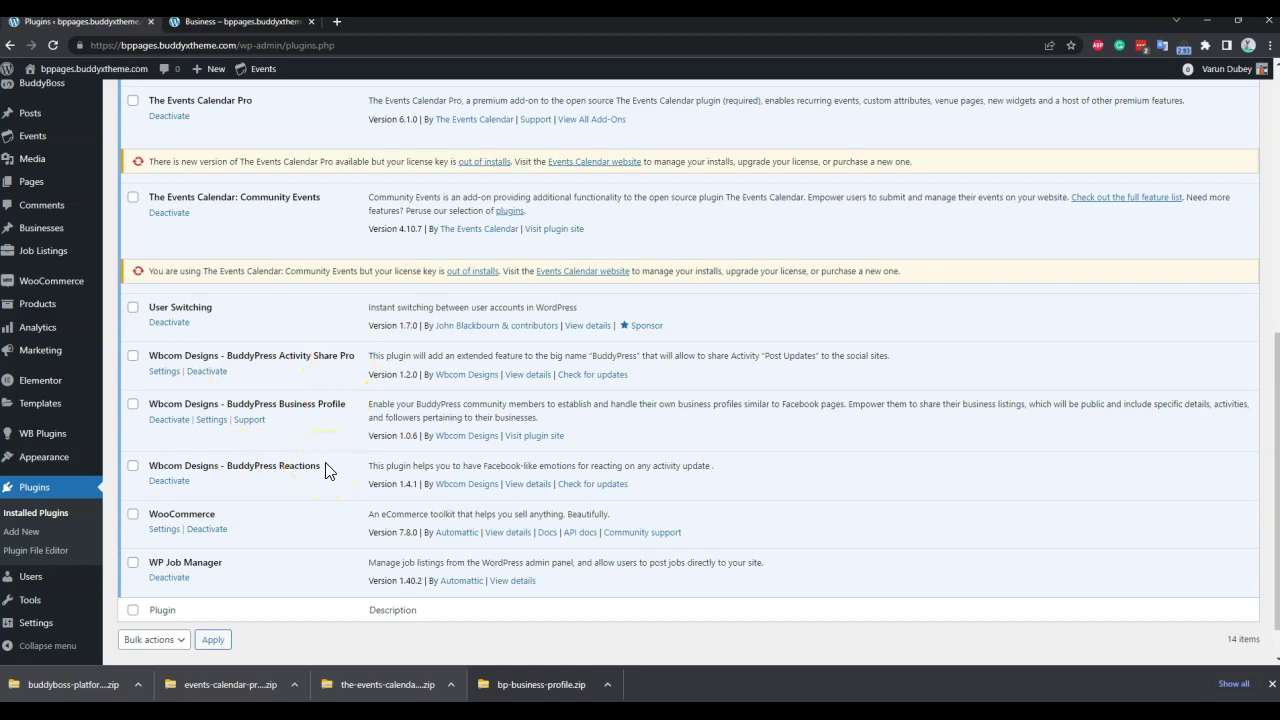
scroll(325, 470, up, 4)
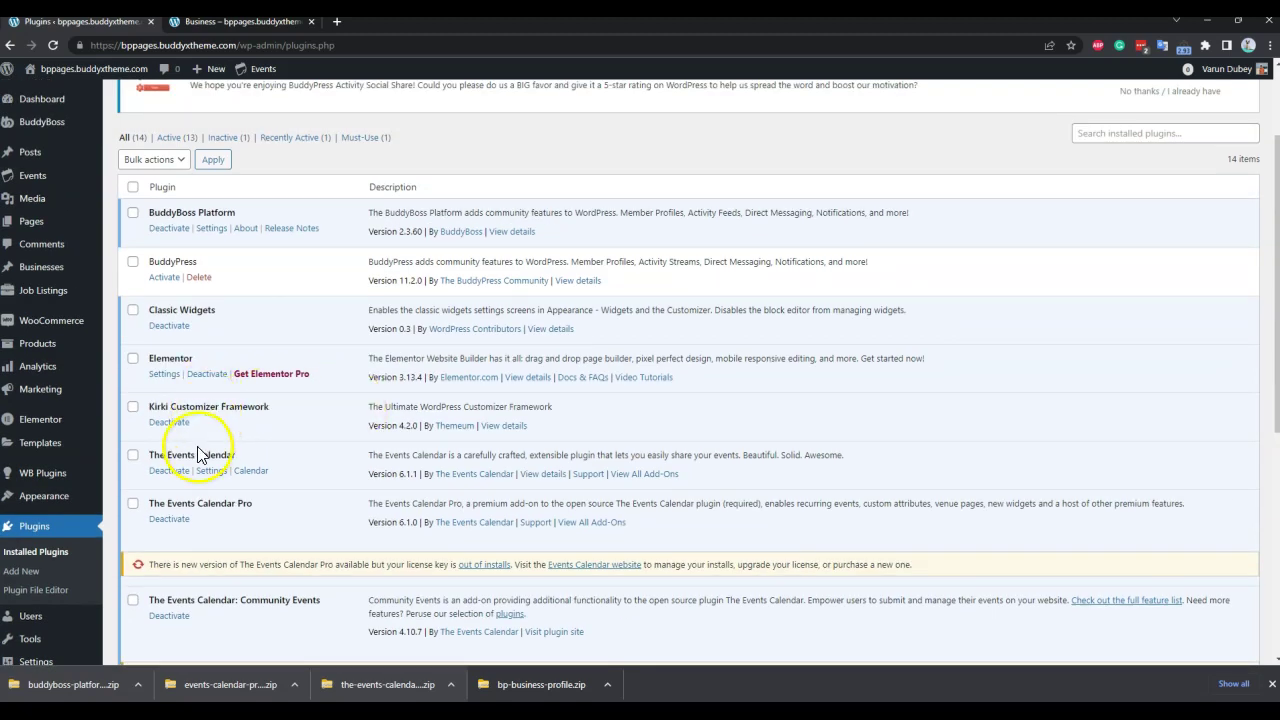
scroll(198, 455, down, 4)
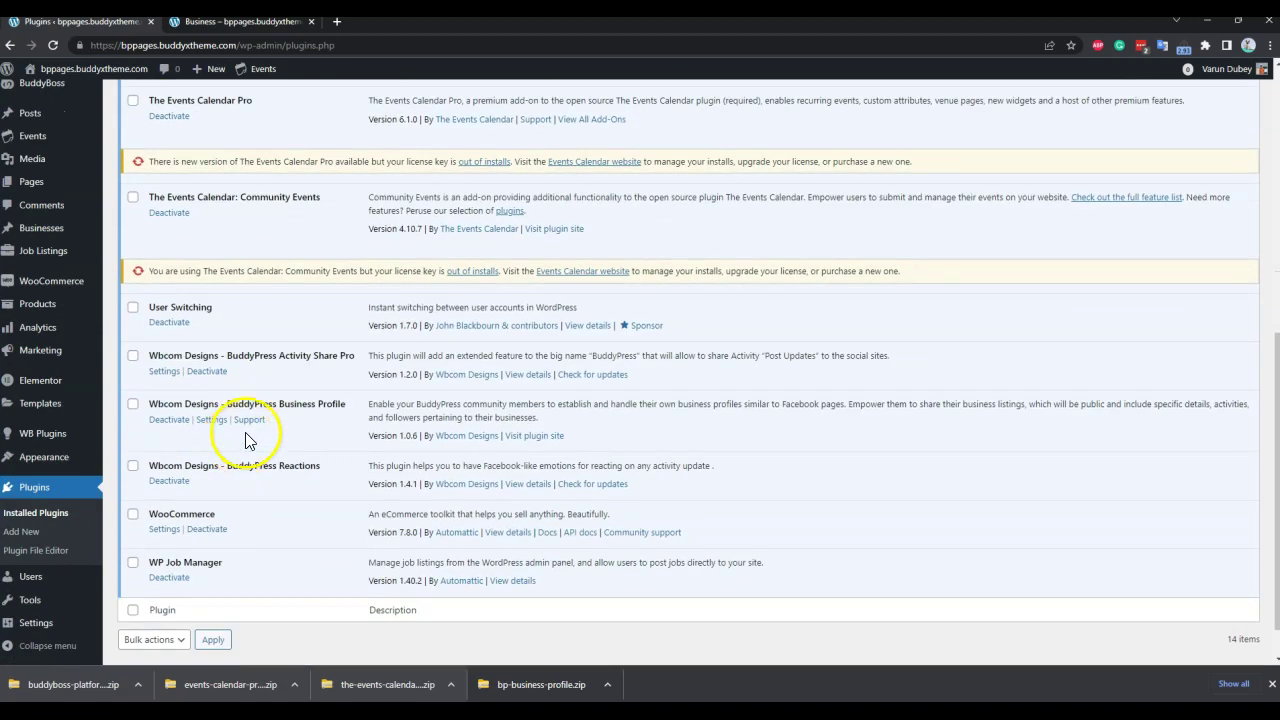
scroll(306, 405, up, 3)
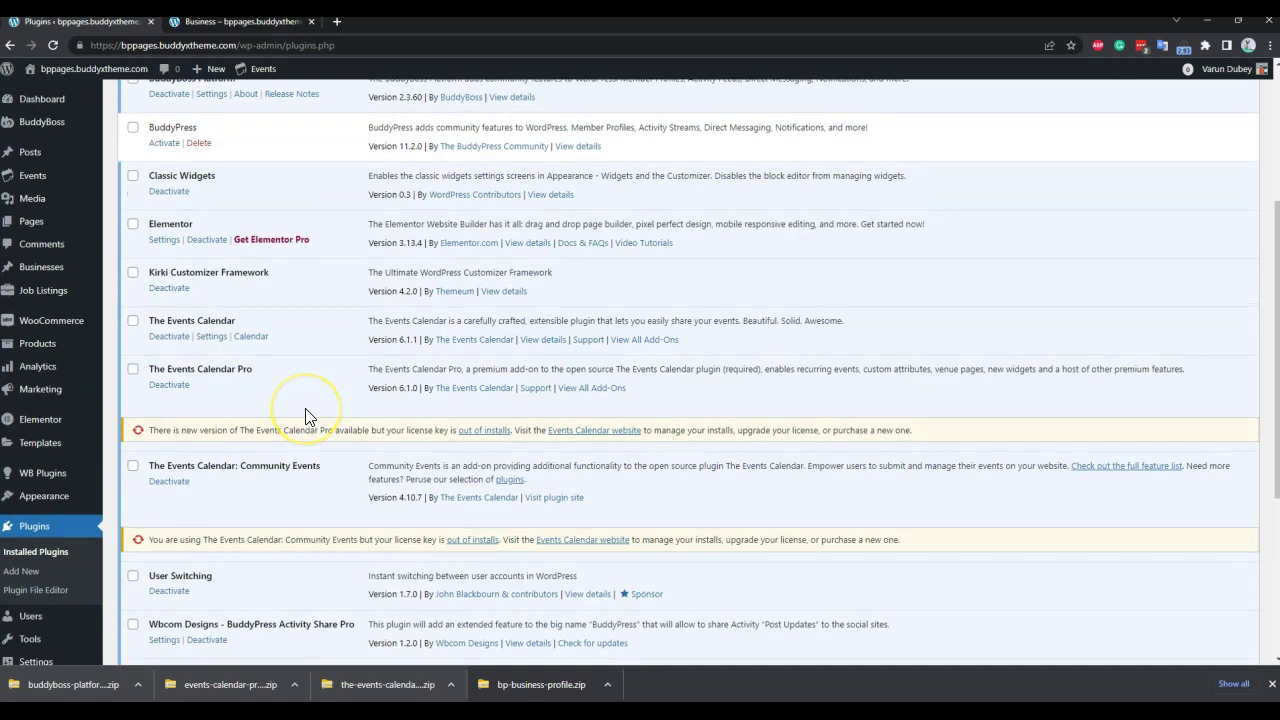
scroll(306, 415, up, 3)
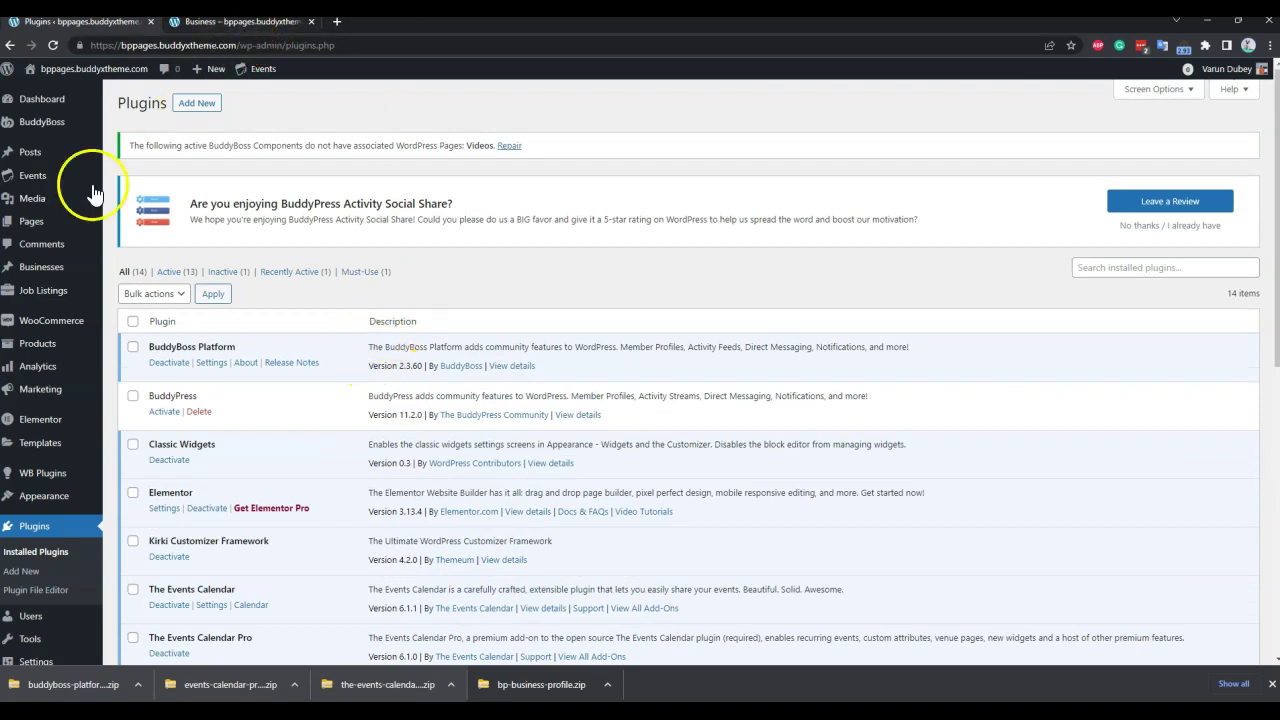
Step: Review General Settings: Business directory page, labels, default avatar, cover image and Latest display order
mouse_move(65, 486)
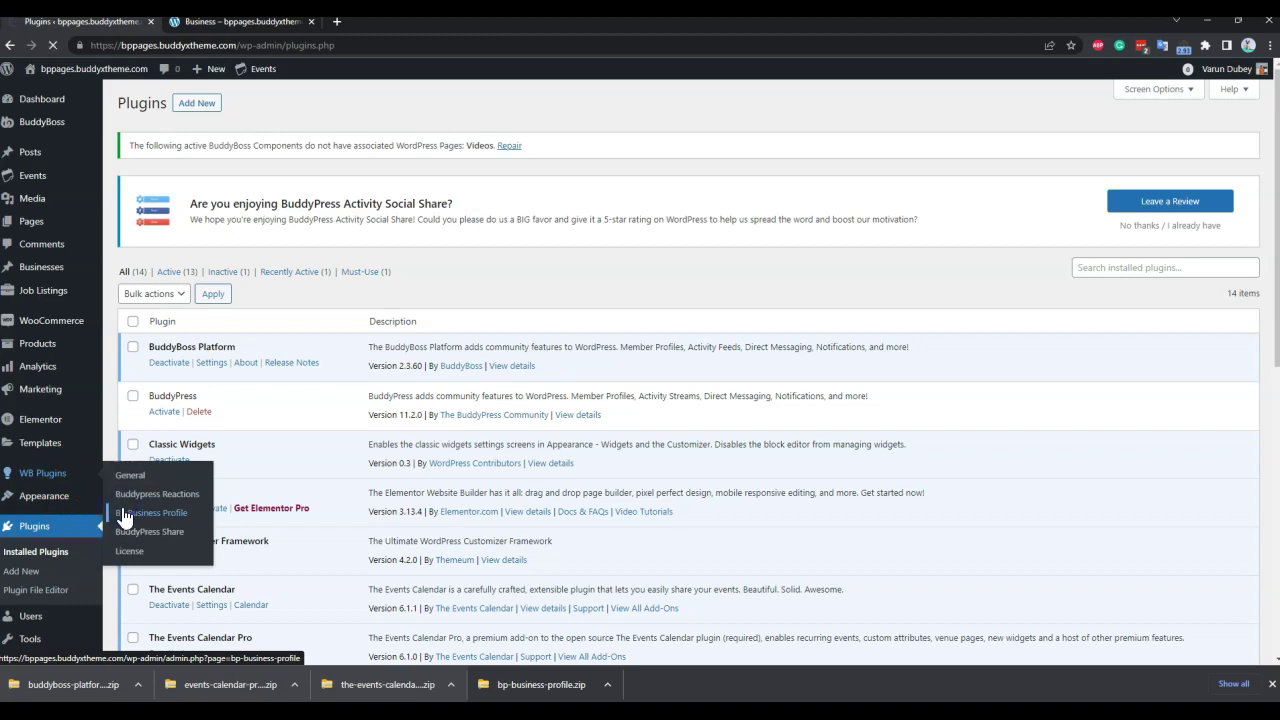
scroll(543, 357, down, 2)
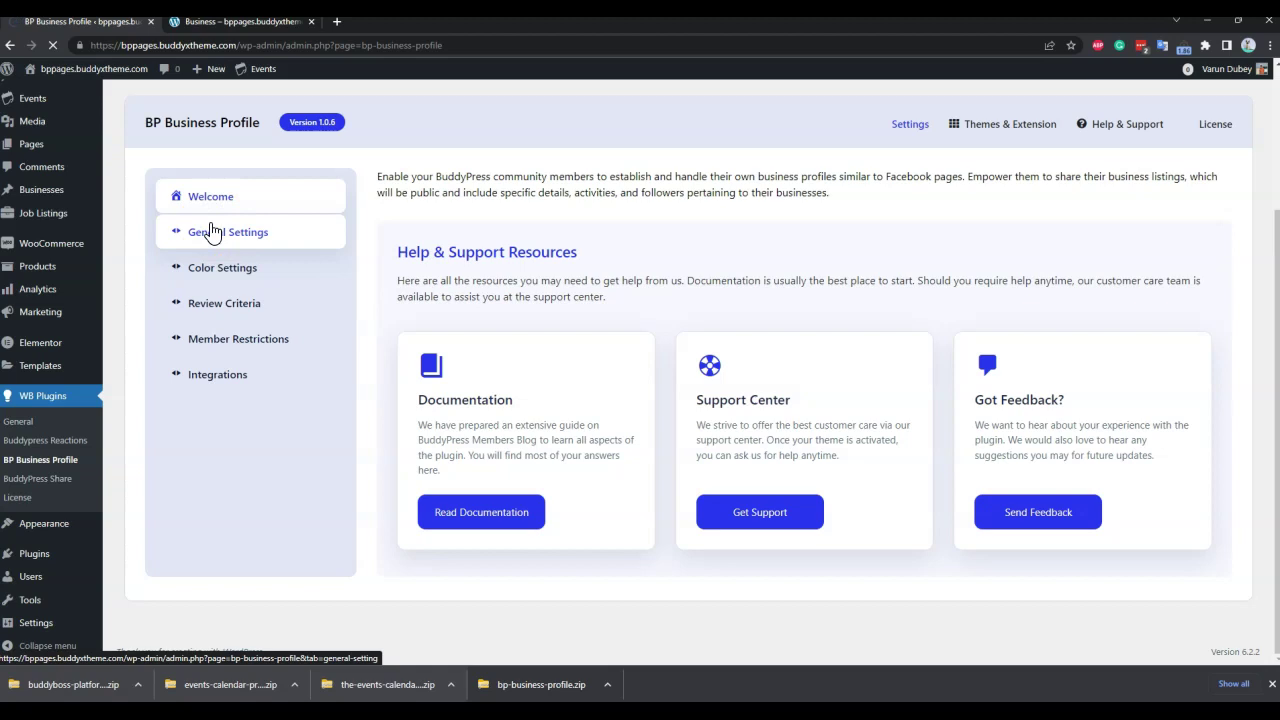
scroll(614, 358, down, 3)
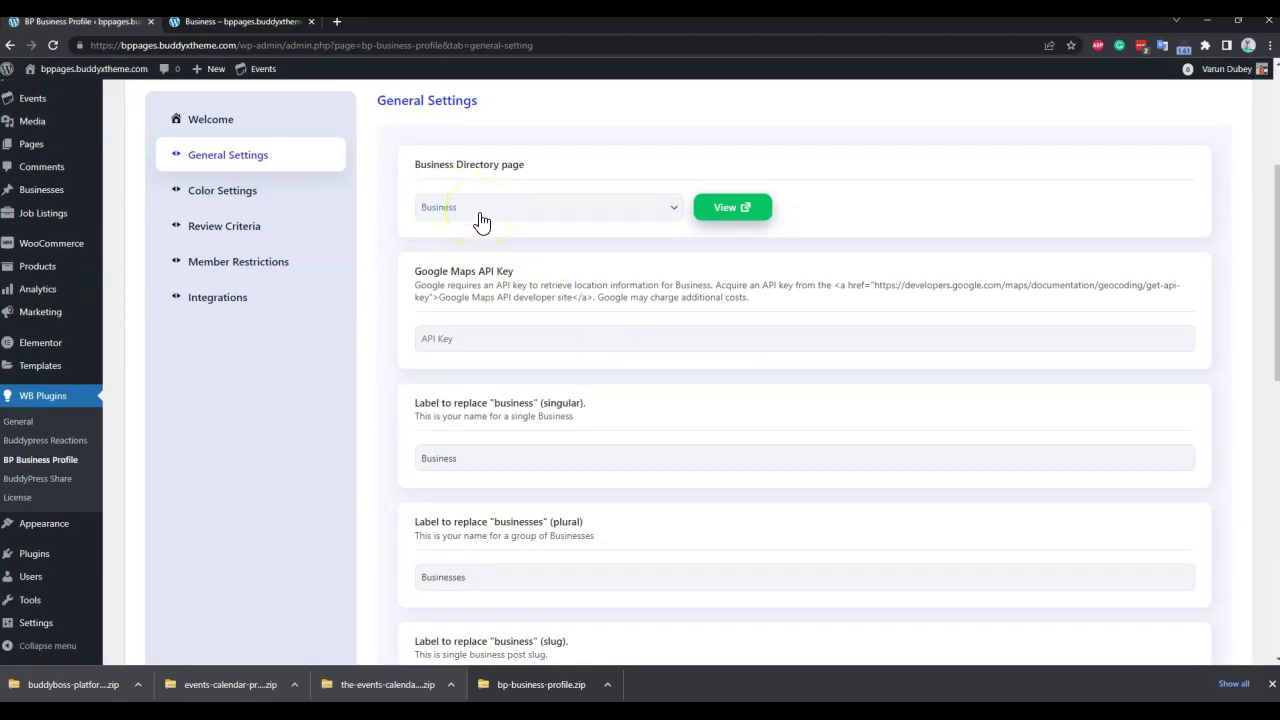
scroll(554, 293, down, 3)
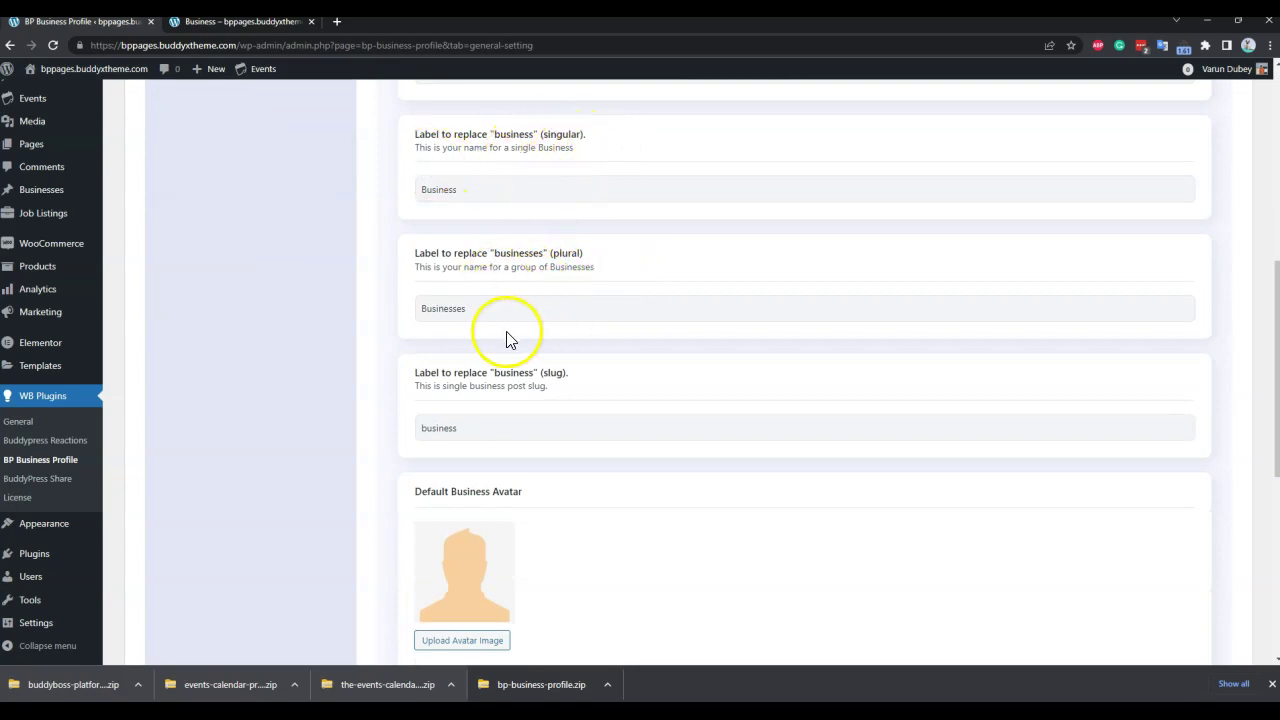
scroll(545, 360, down, 4)
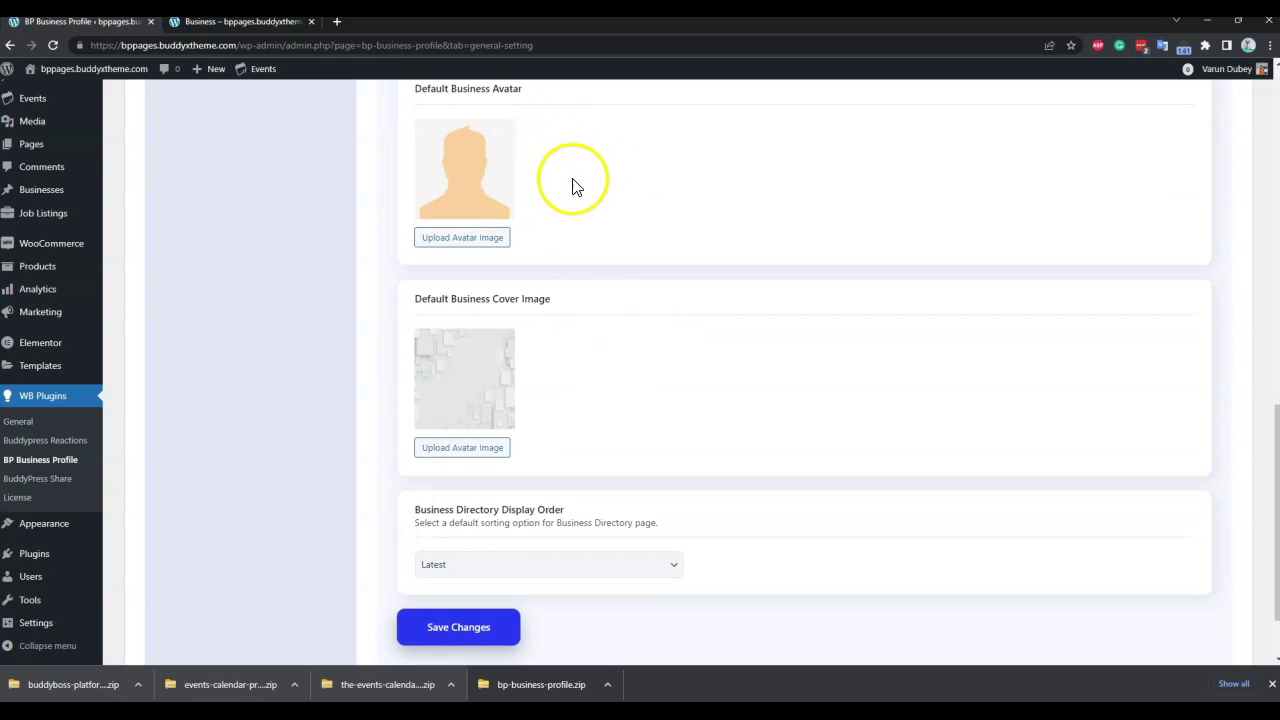
scroll(571, 186, up, 10)
click(240, 190)
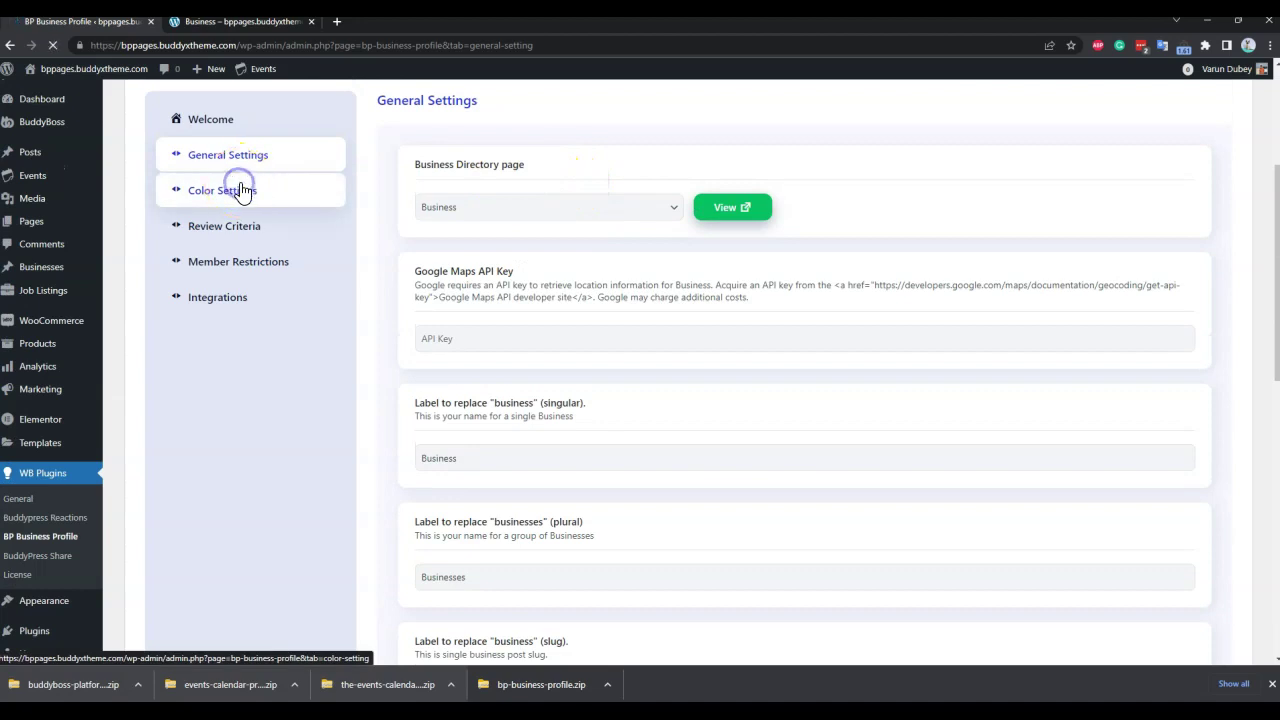
Step: Look over Color Settings and Review Criteria, then reach Member Restrictions with Max Business Limit 5
scroll(650, 300, down, 3)
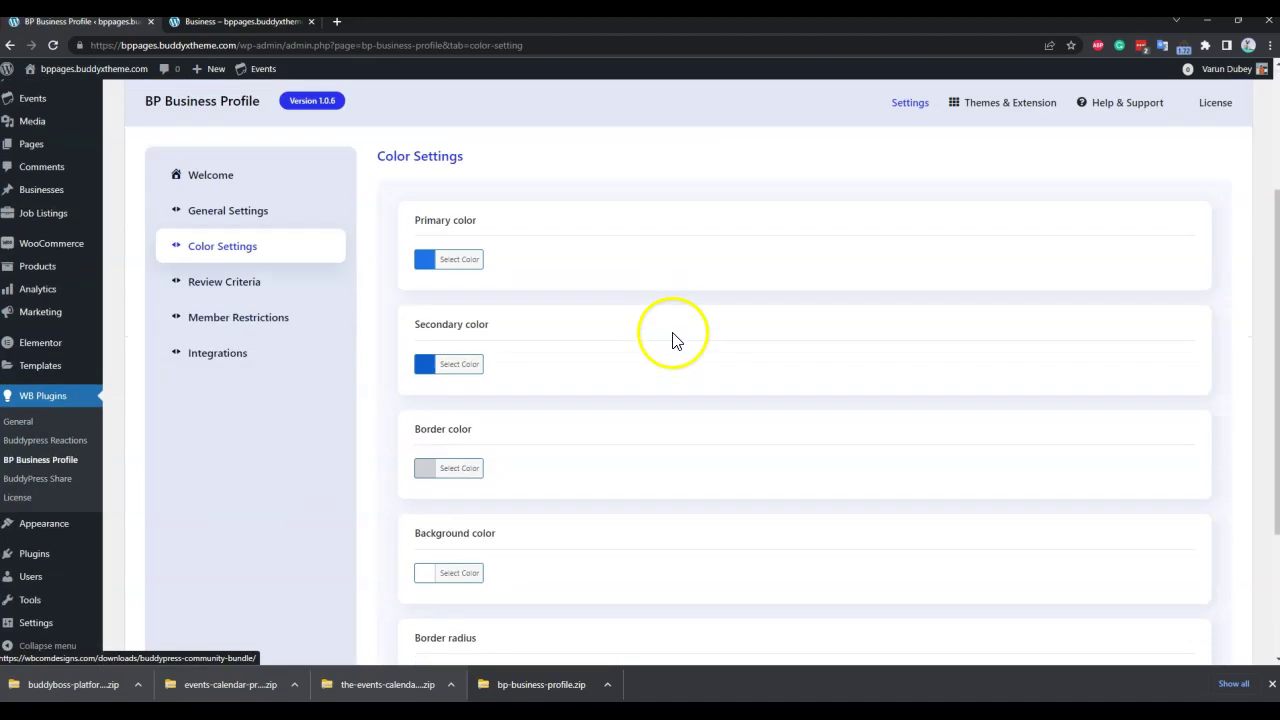
scroll(650, 400, down, 2)
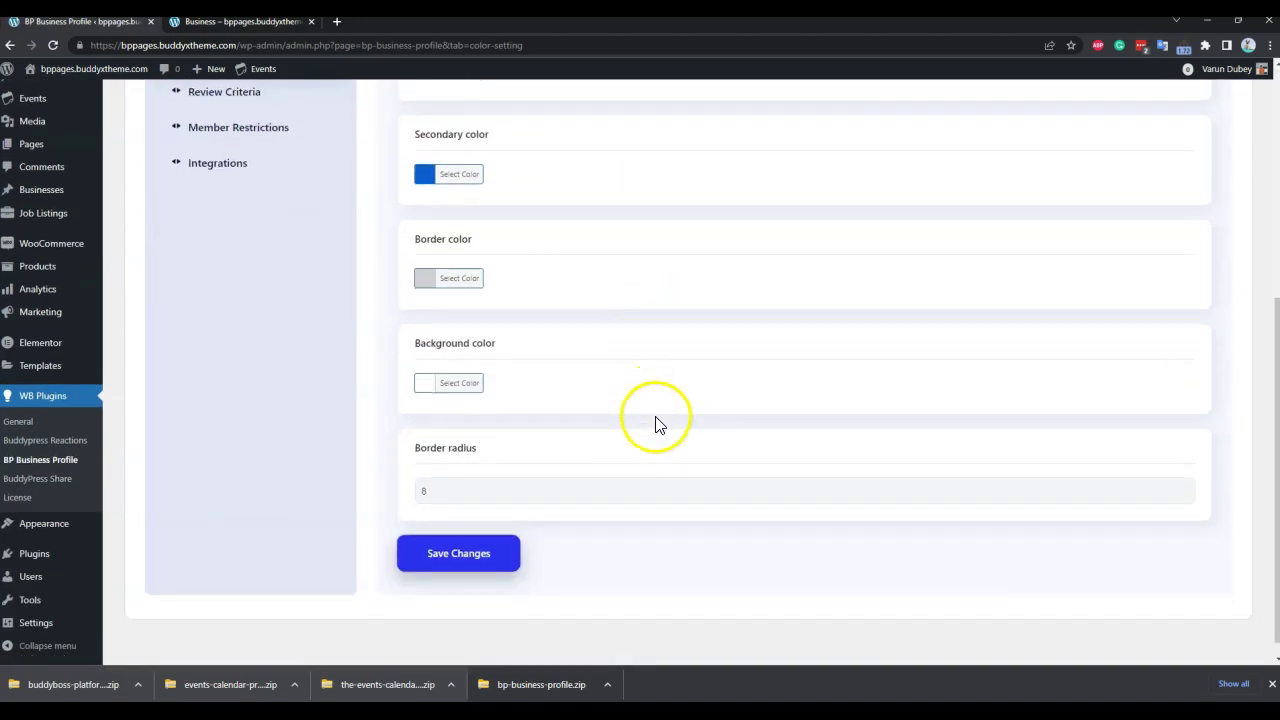
scroll(560, 400, up, 5)
click(255, 488)
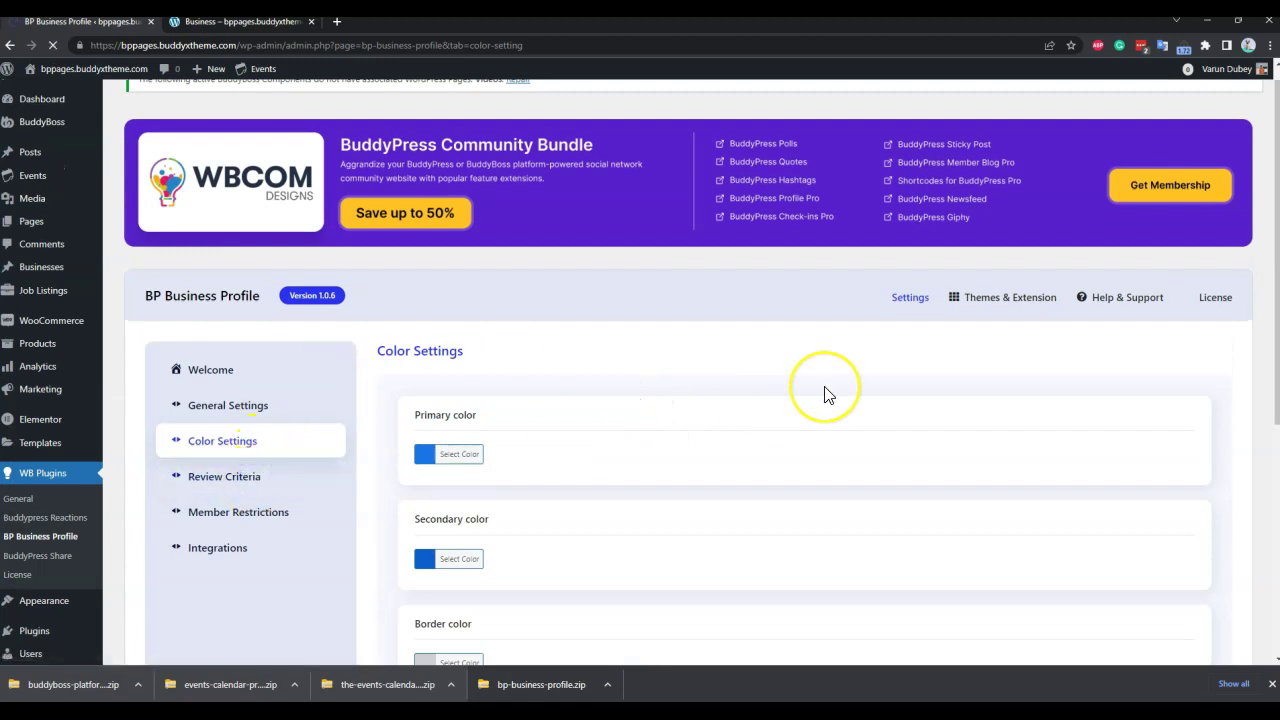
click(795, 357)
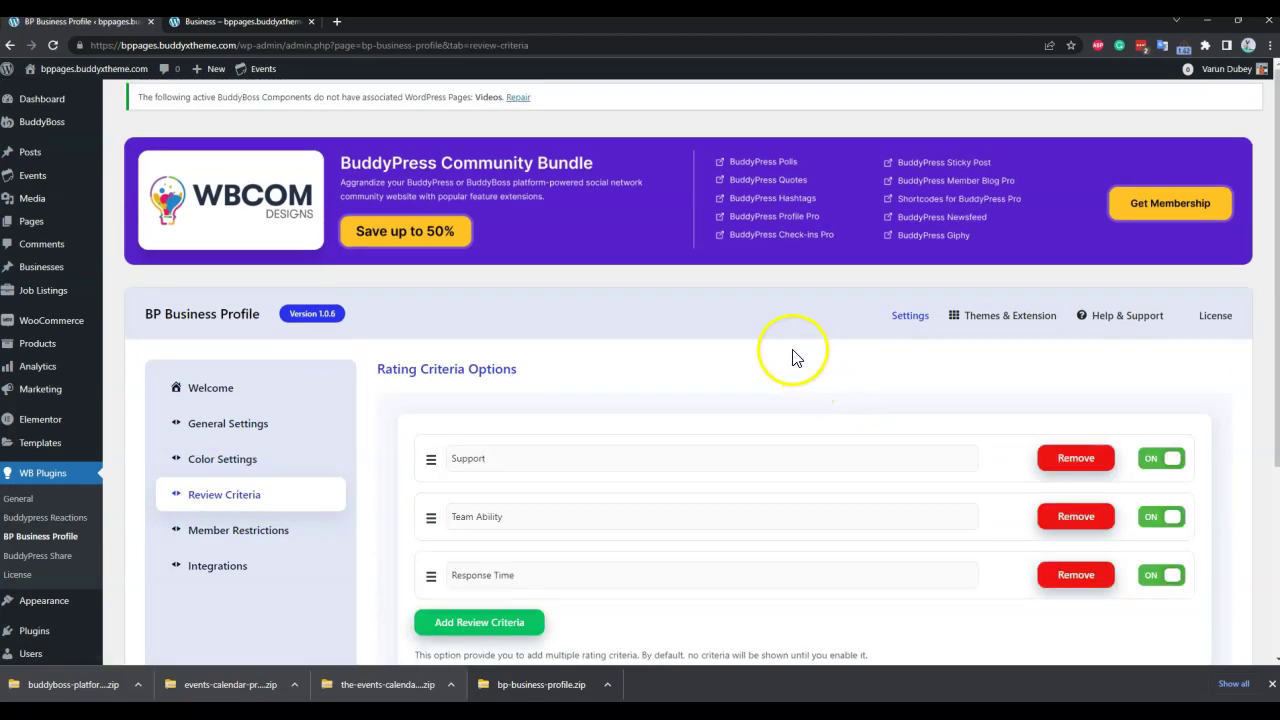
scroll(790, 357, down, 2)
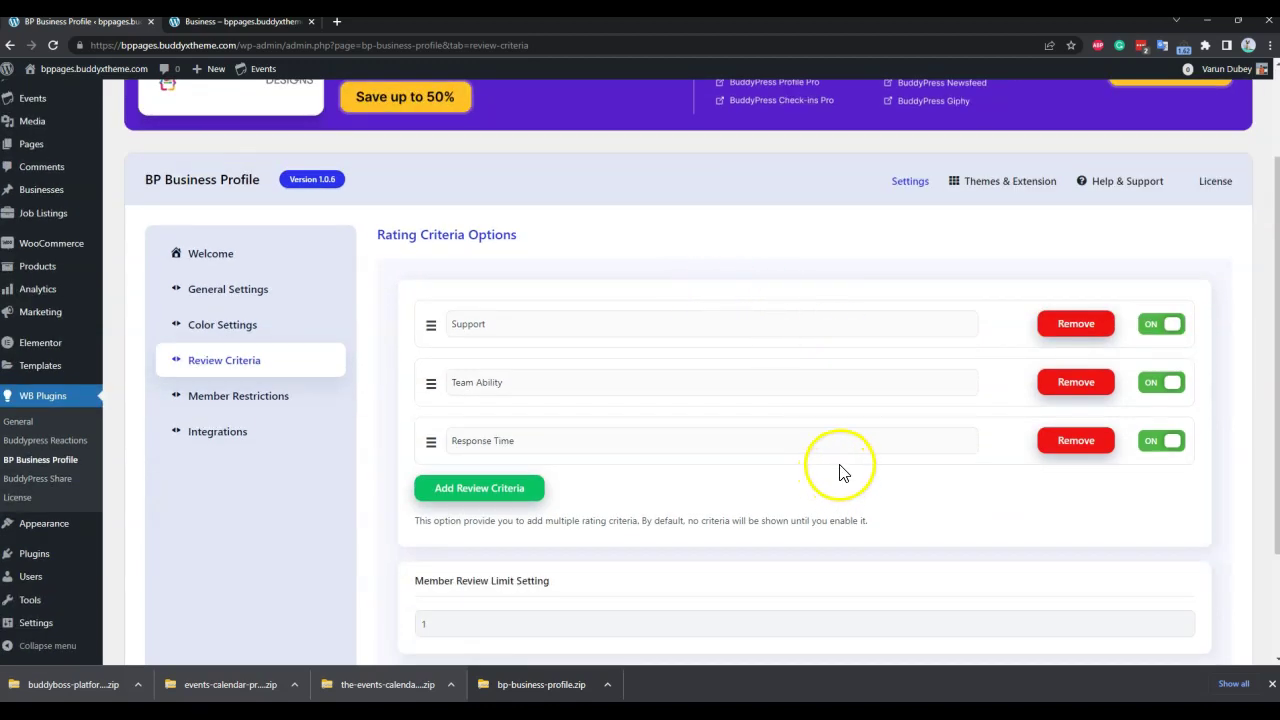
click(268, 396)
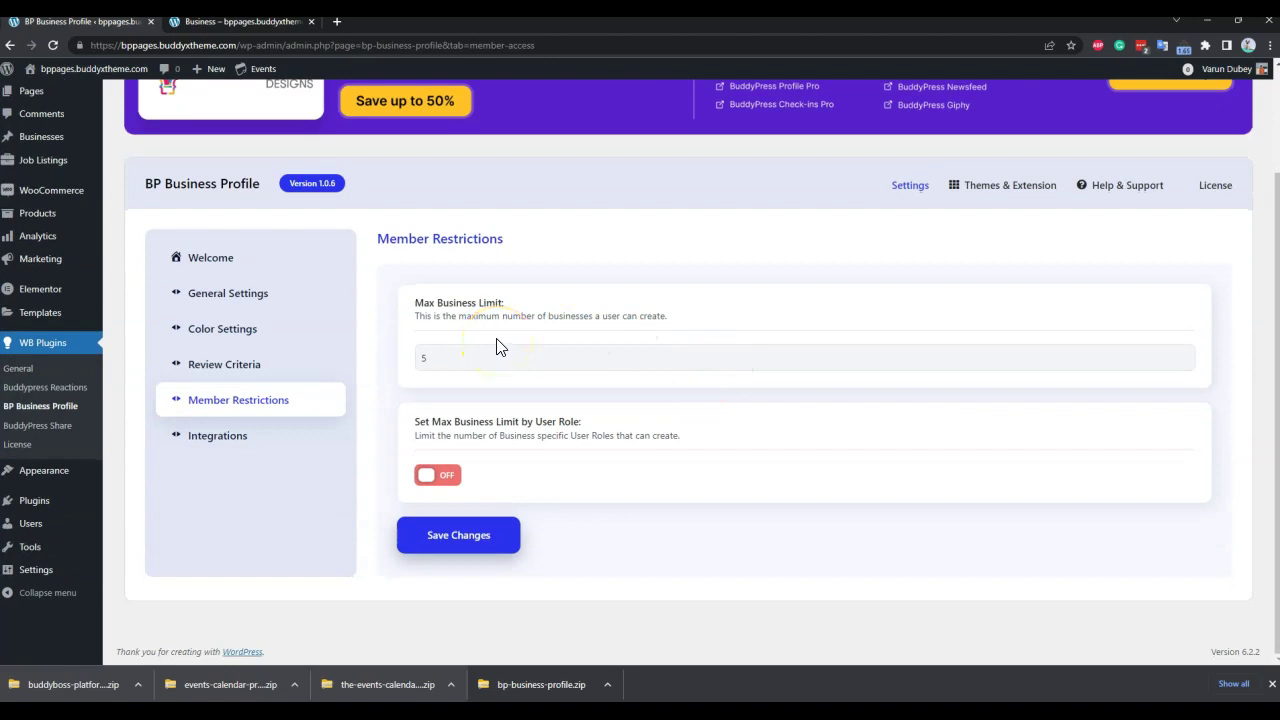
click(437, 475)
scroll(663, 414, down, 3)
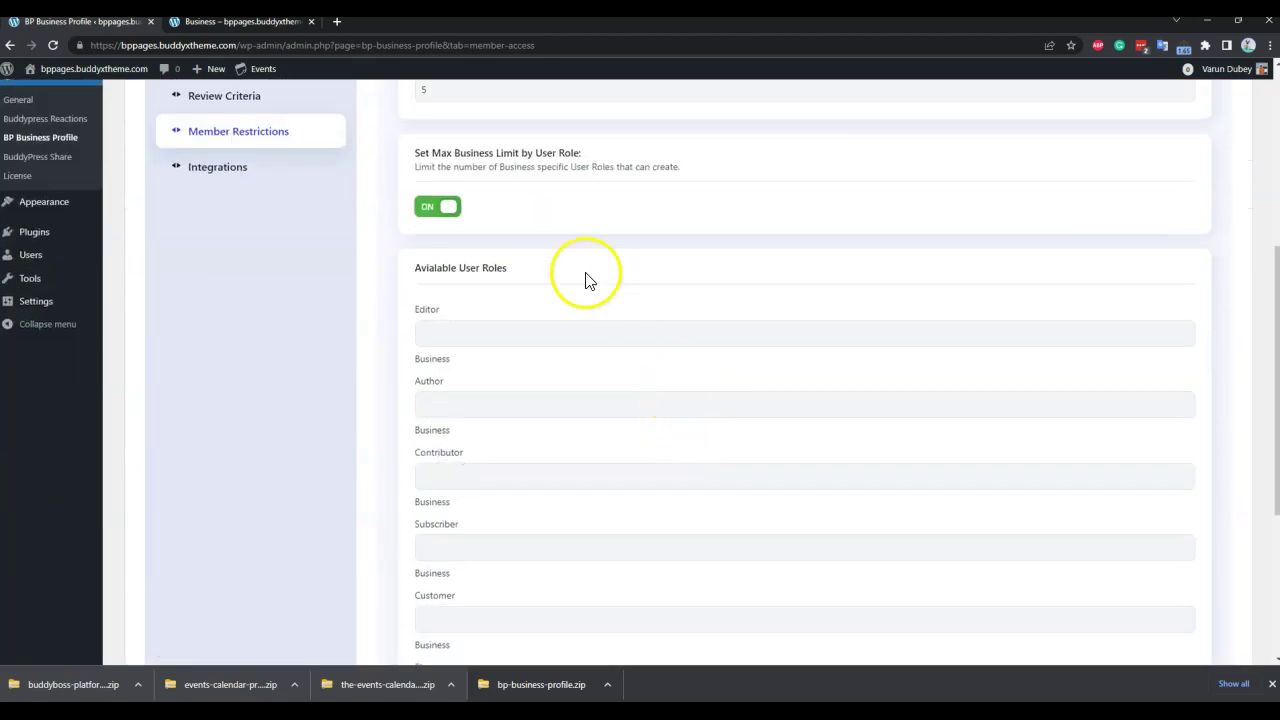
click(420, 207)
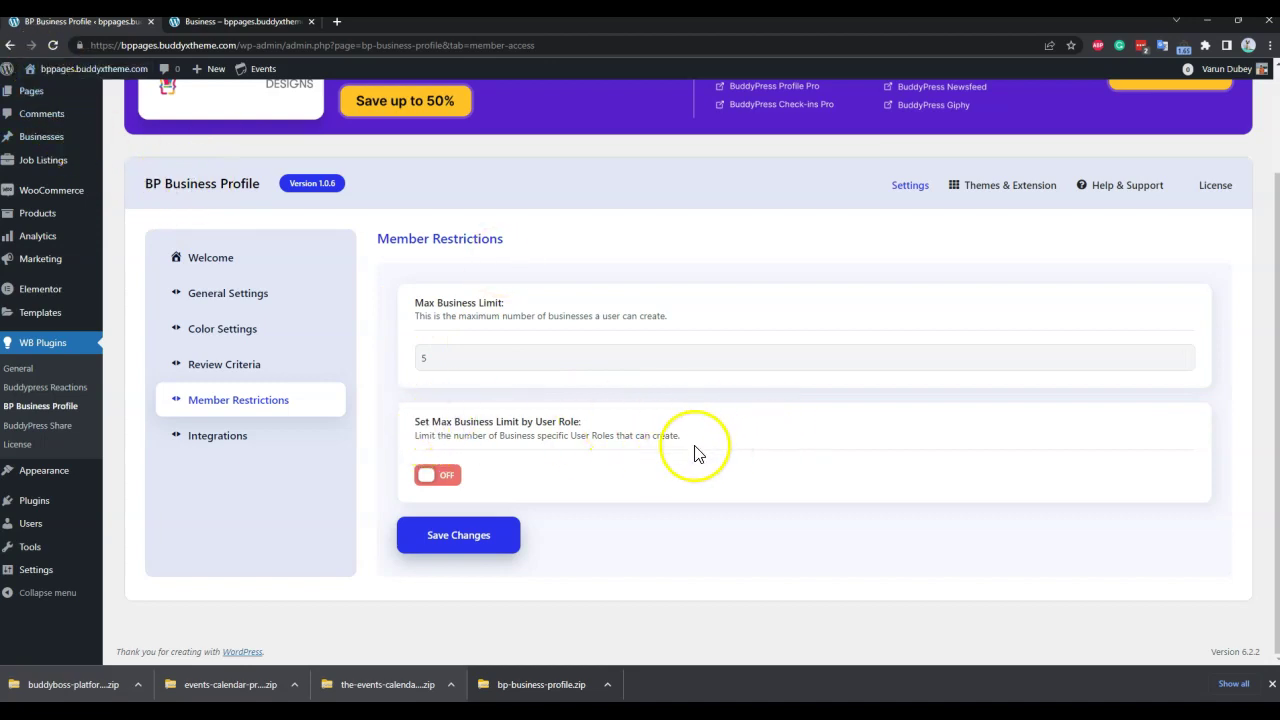
scroll(190, 260, up, 2)
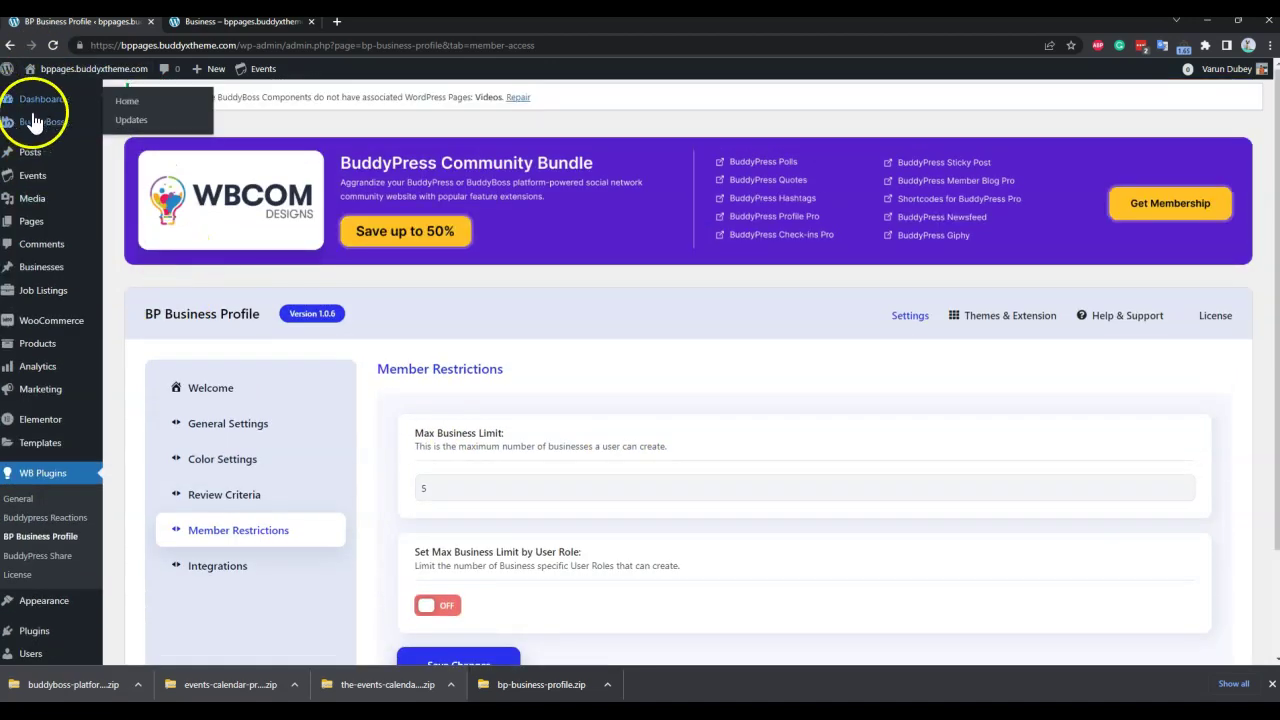
mouse_move(34, 128)
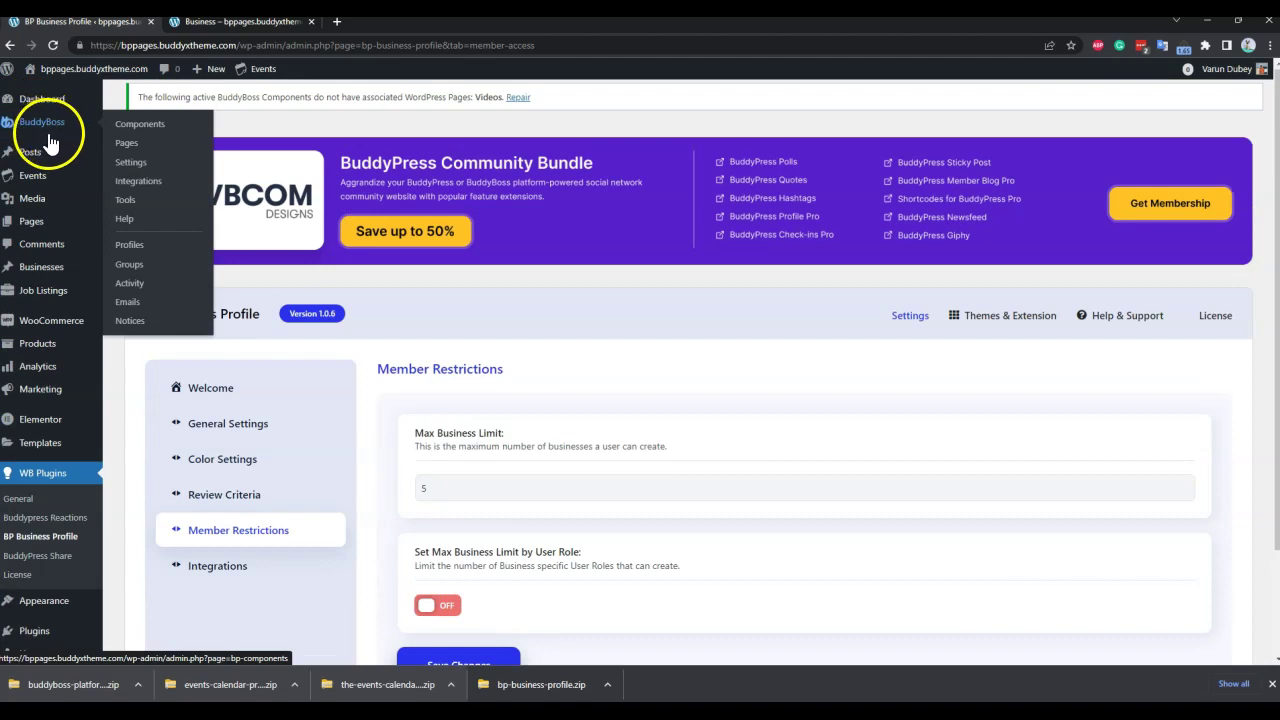
scroll(786, 423, down, 2)
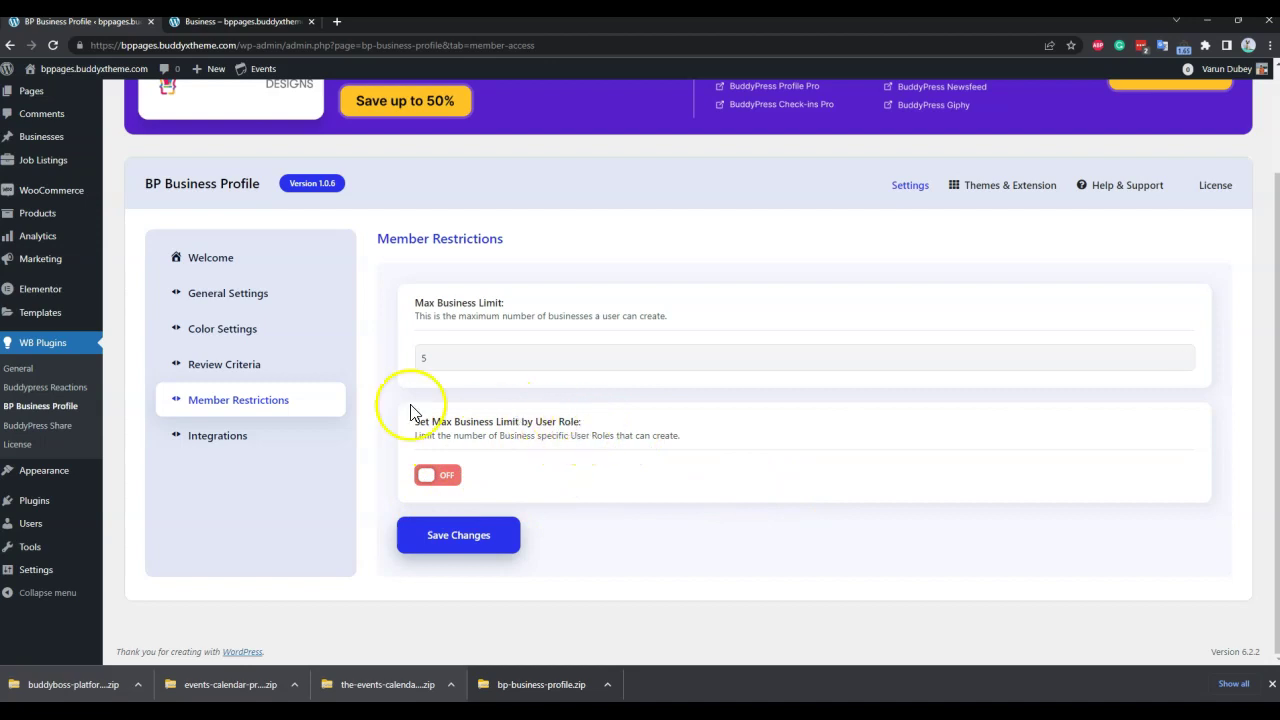
Step: Show the Integrations page with The Events Calendar, WP Job Manager and WooCommerce toggles on
click(234, 435)
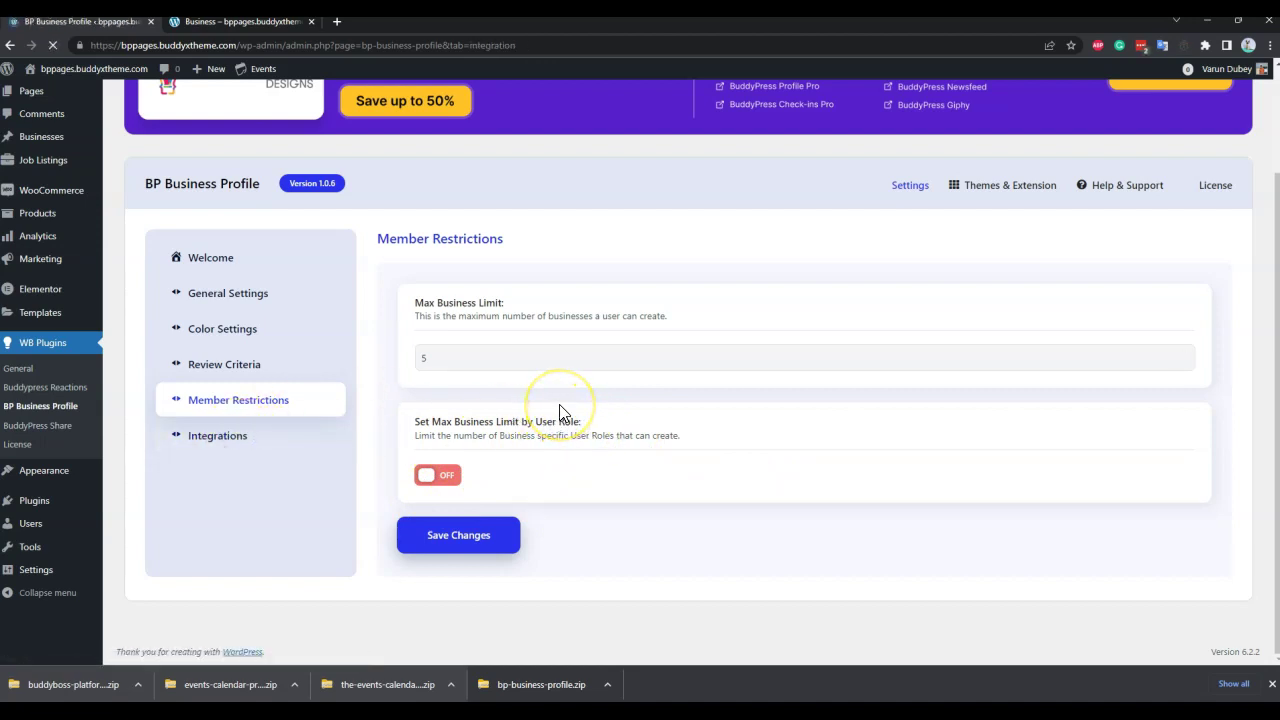
scroll(677, 389, down, 2)
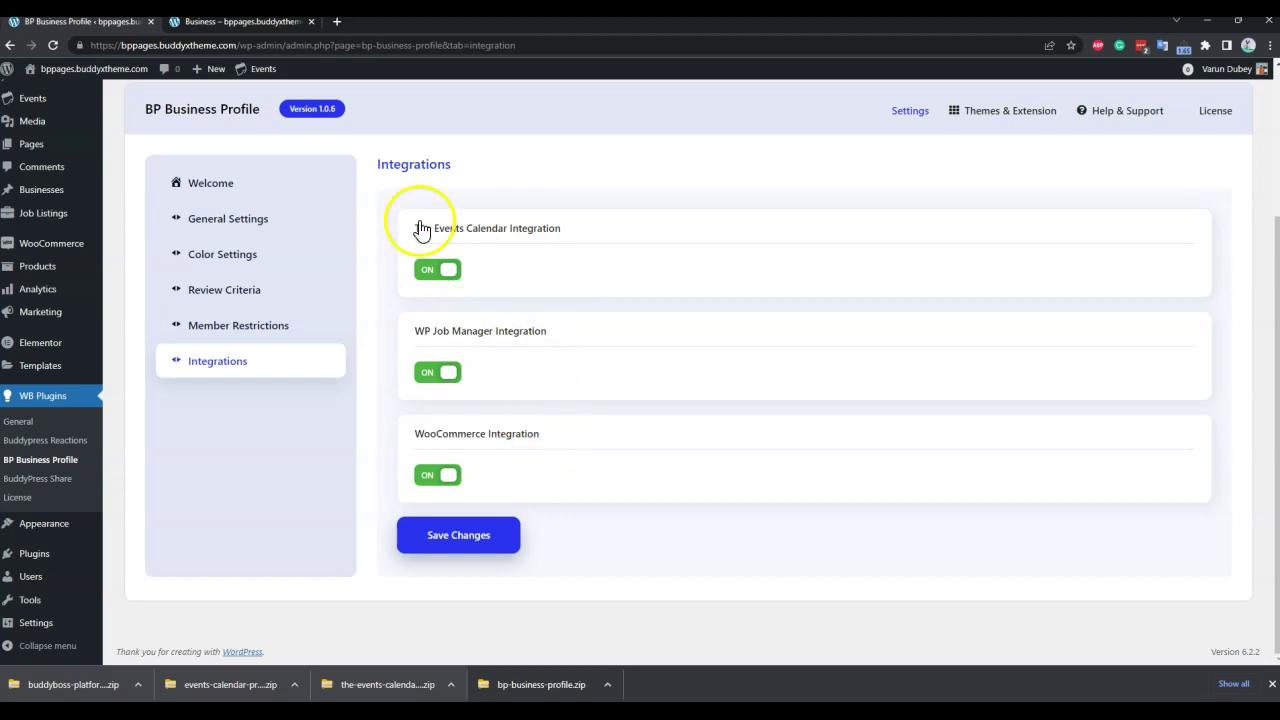
Step: Switch to the front-end Business directory, browse the business cards and open the vapvarun business page
click(238, 22)
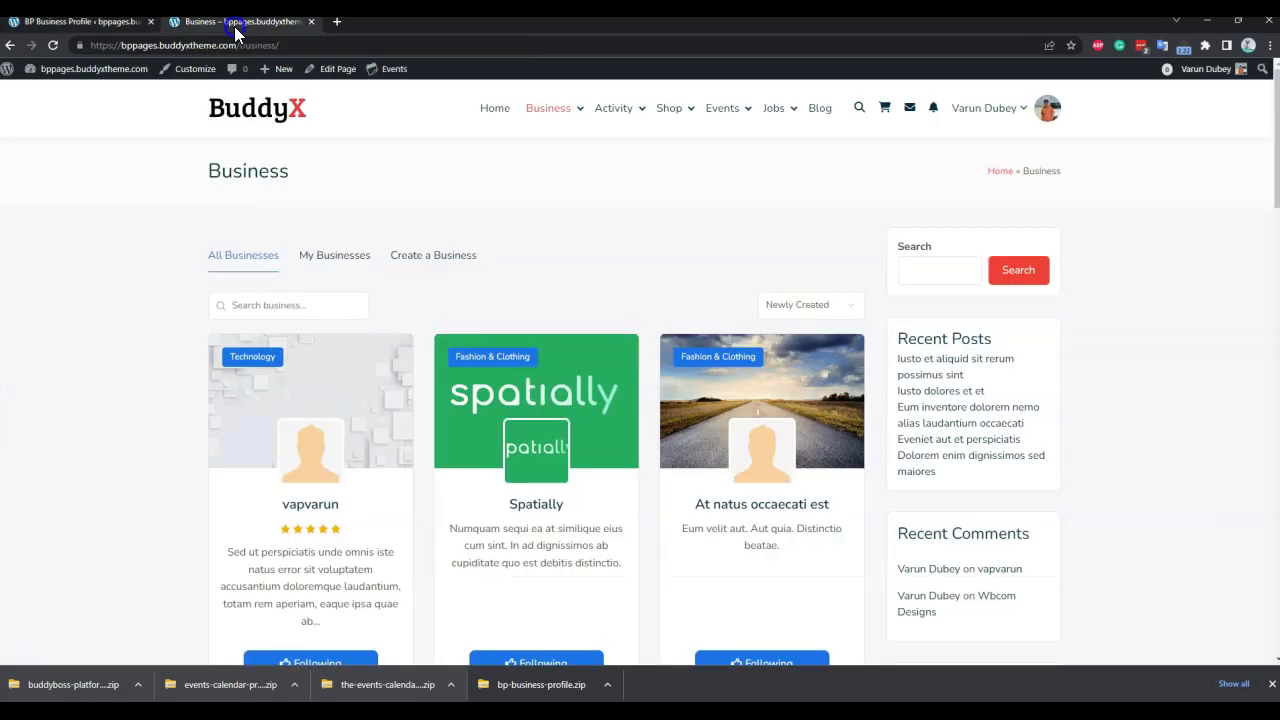
scroll(886, 314, down, 4)
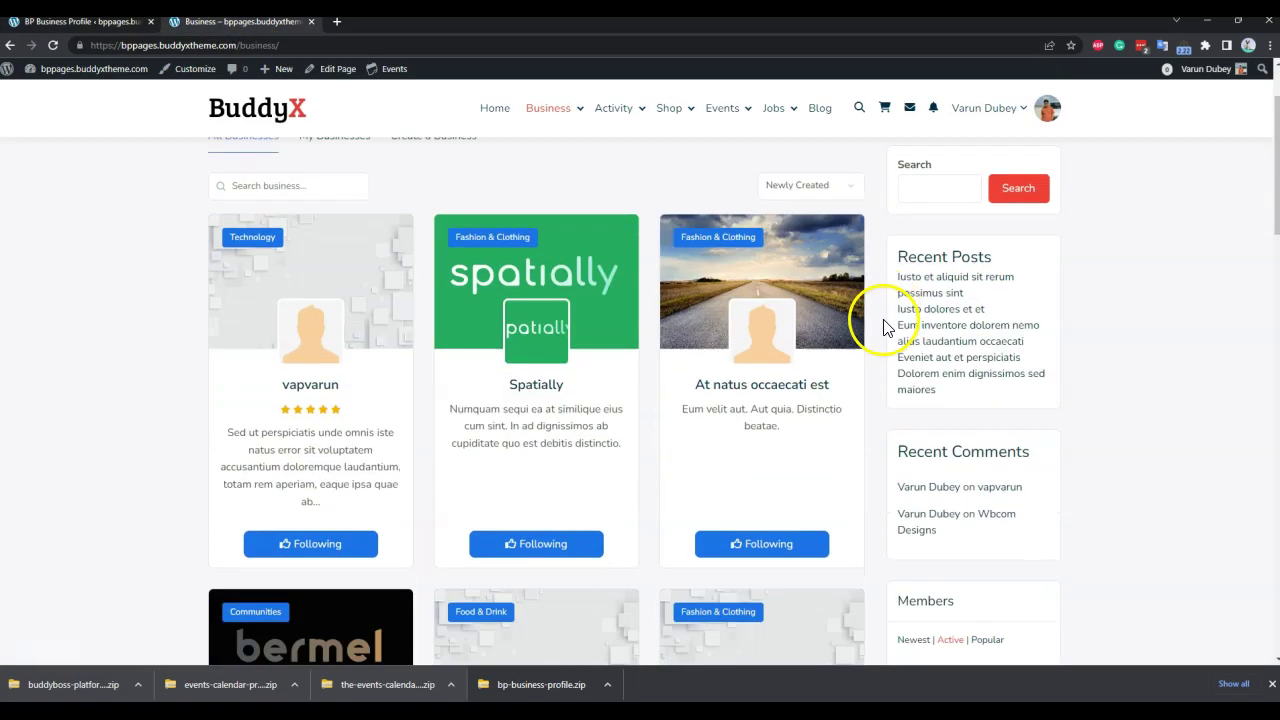
scroll(908, 480, up, 4)
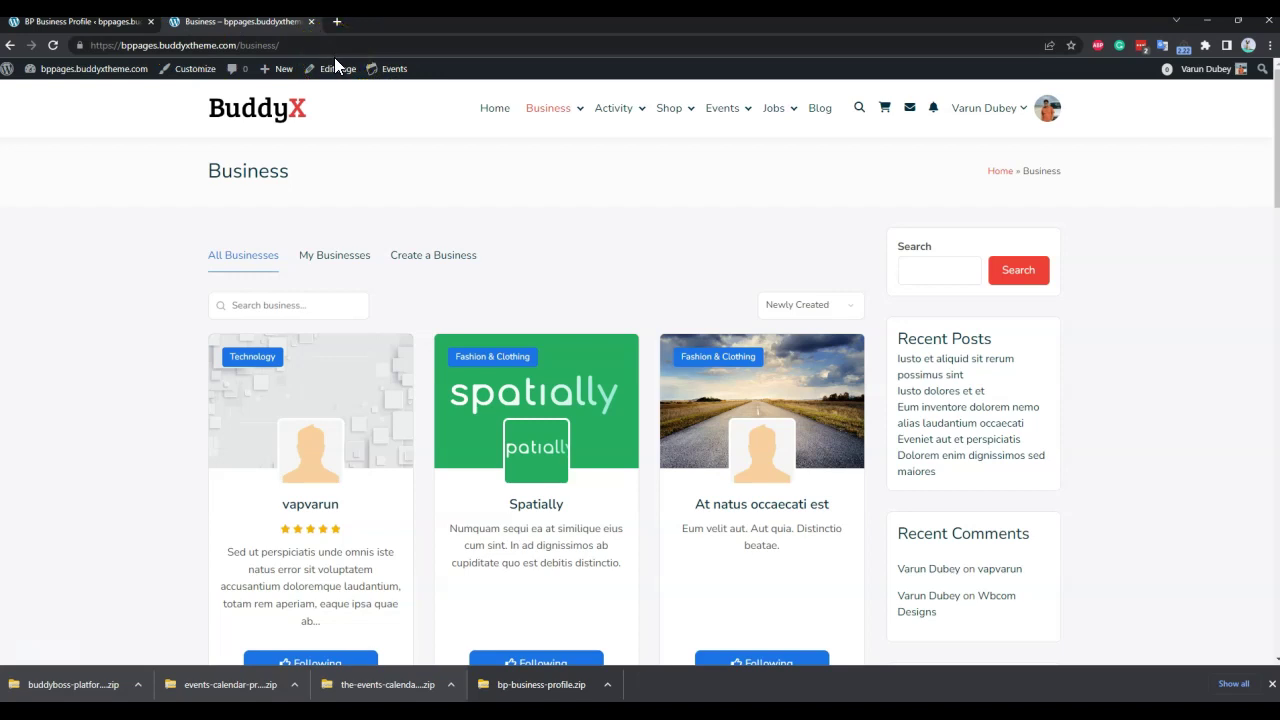
scroll(514, 251, down, 2)
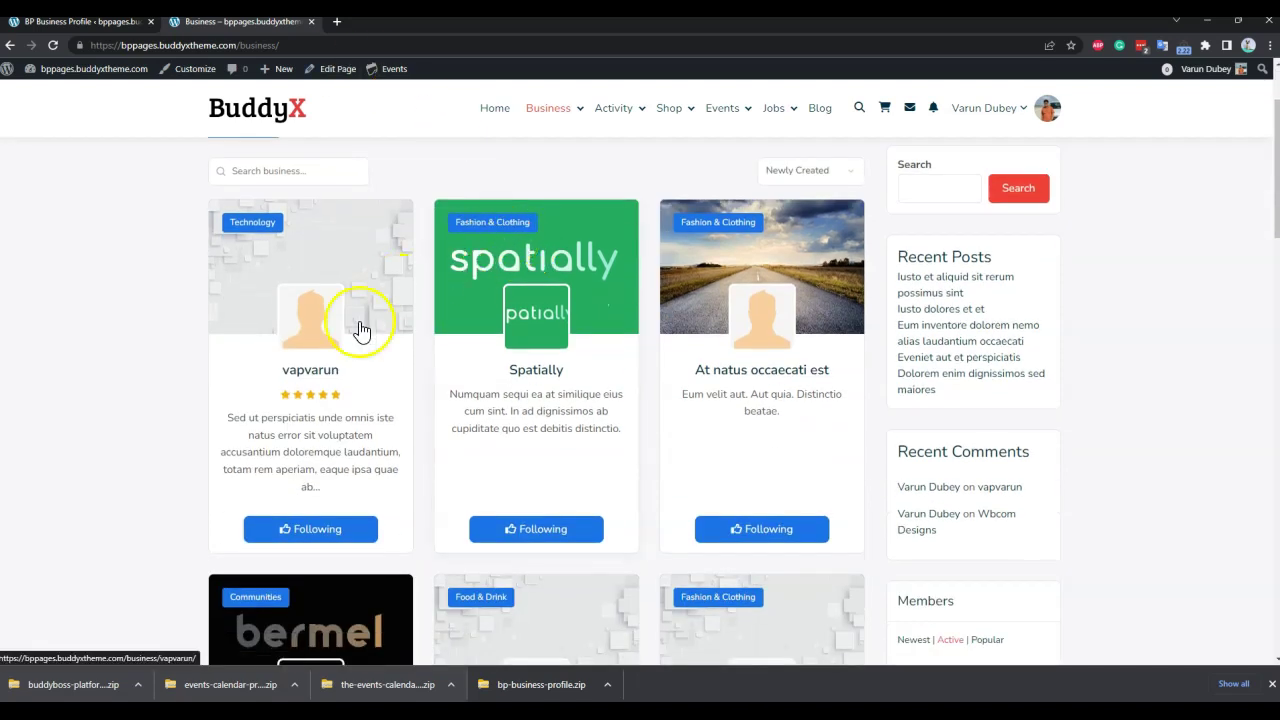
click(370, 270)
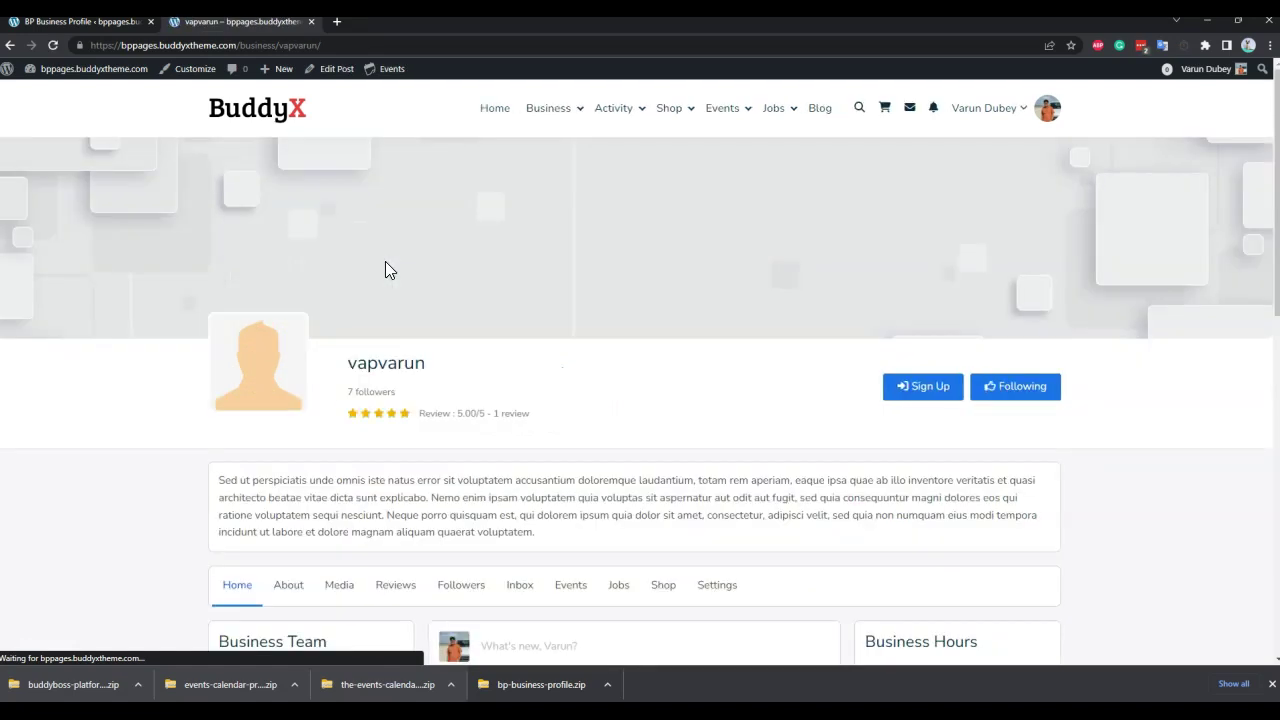
Step: Review the vapvarun Home feed's sample video update and Business Team roles, then open business Settings
scroll(534, 291, down, 5)
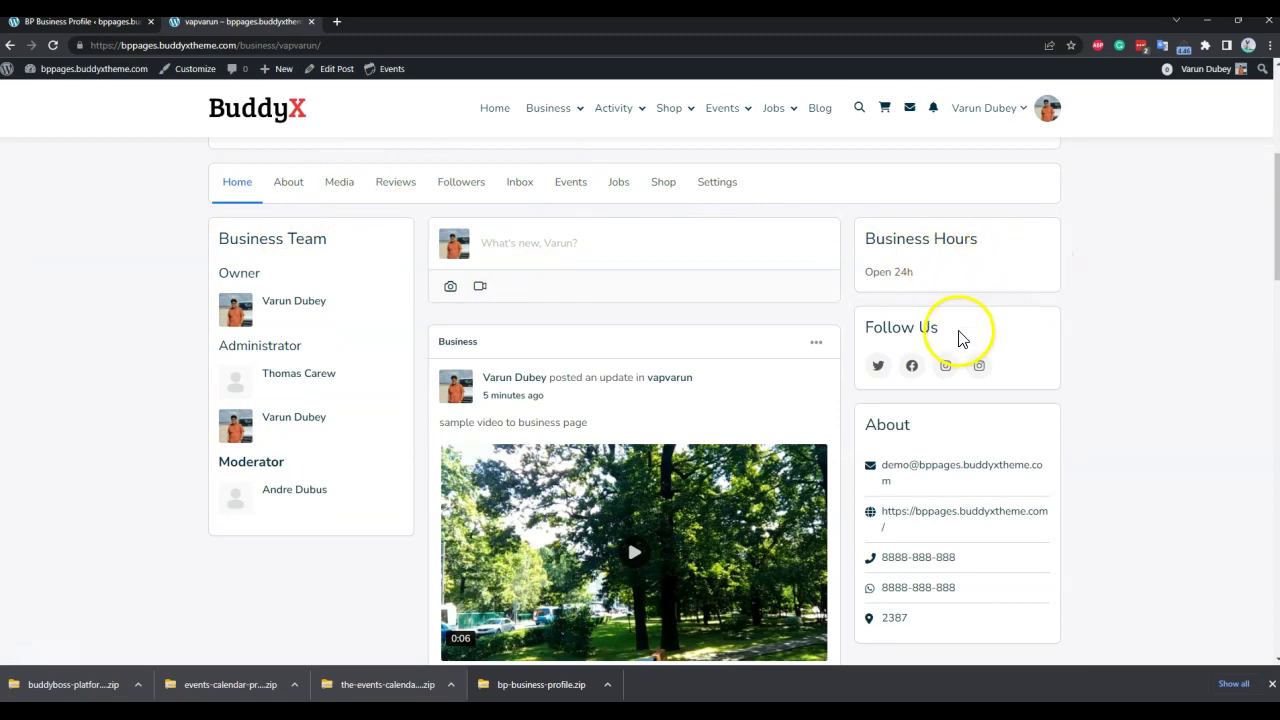
scroll(955, 340, down, 1)
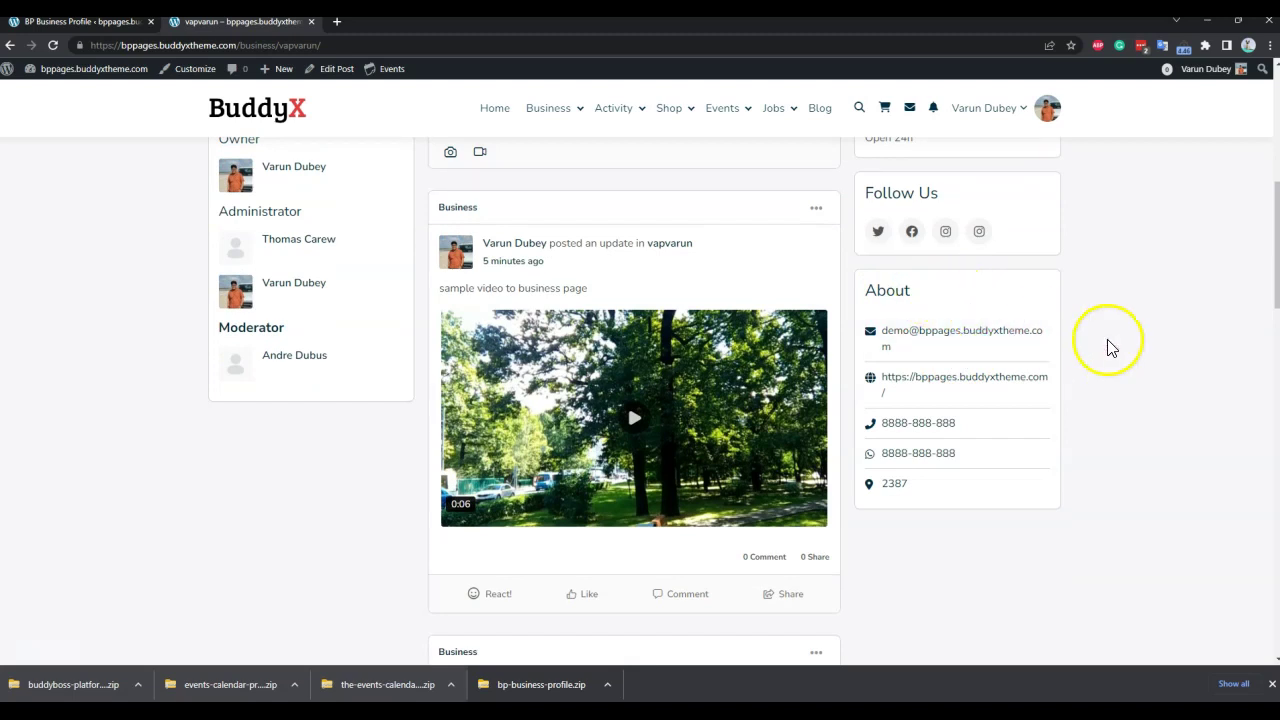
mouse_move(563, 322)
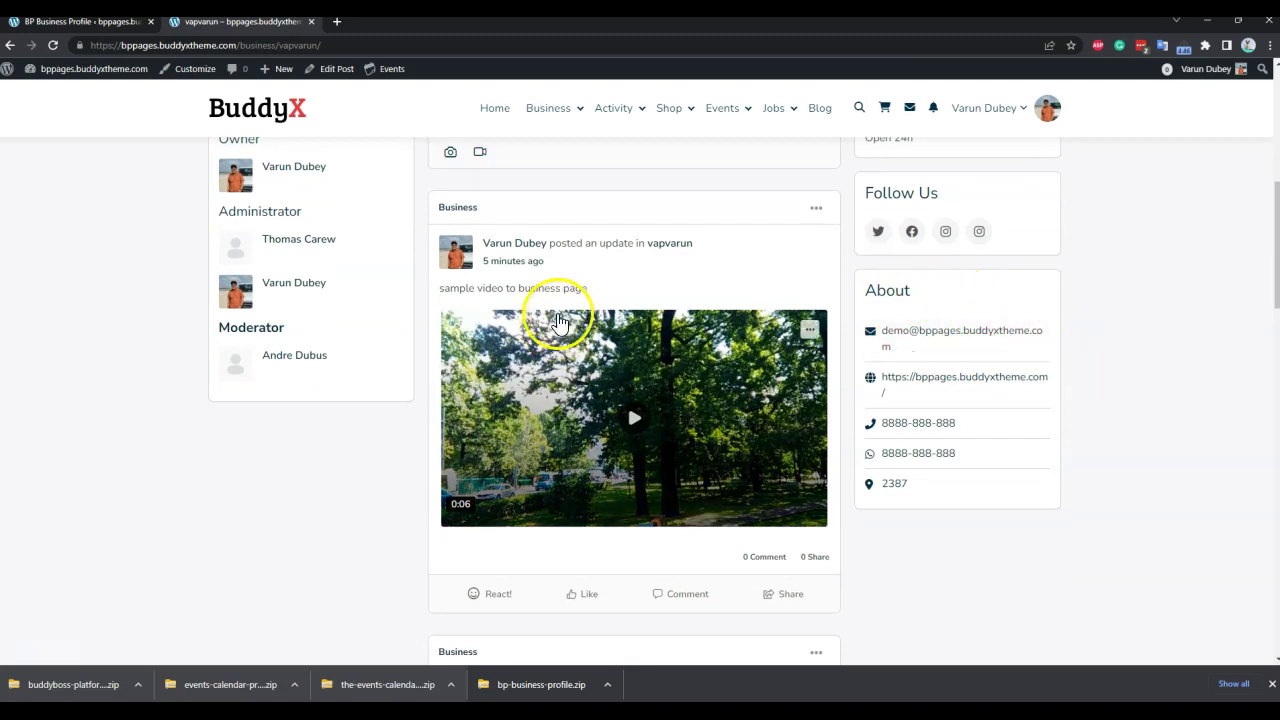
scroll(563, 322, up, 1)
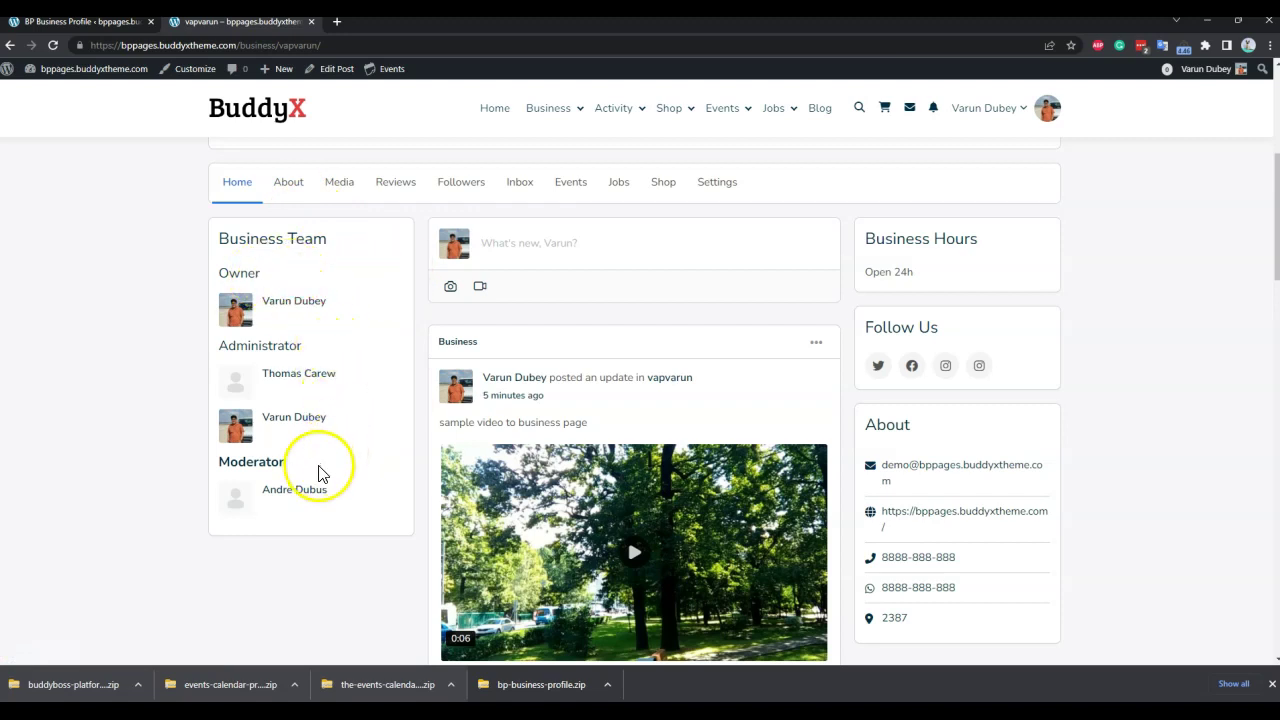
click(718, 186)
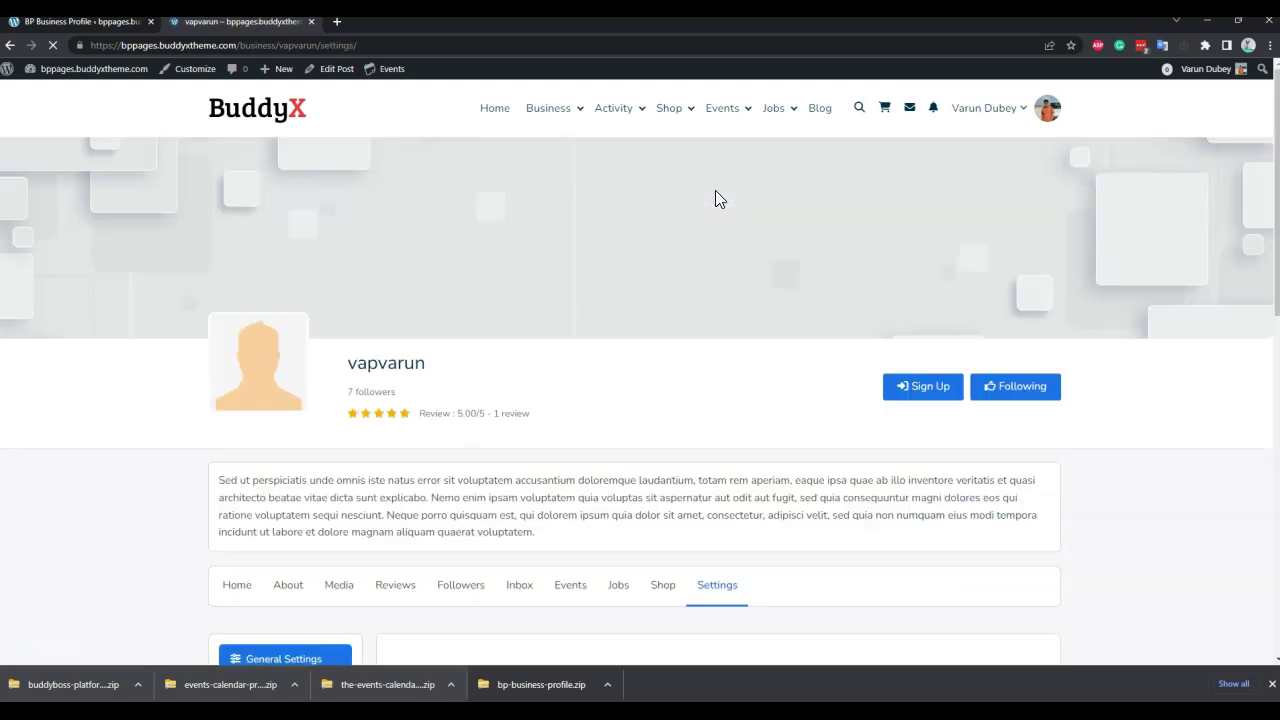
Step: Check the general business settings, opening the category list and keeping Technology selected
click(686, 243)
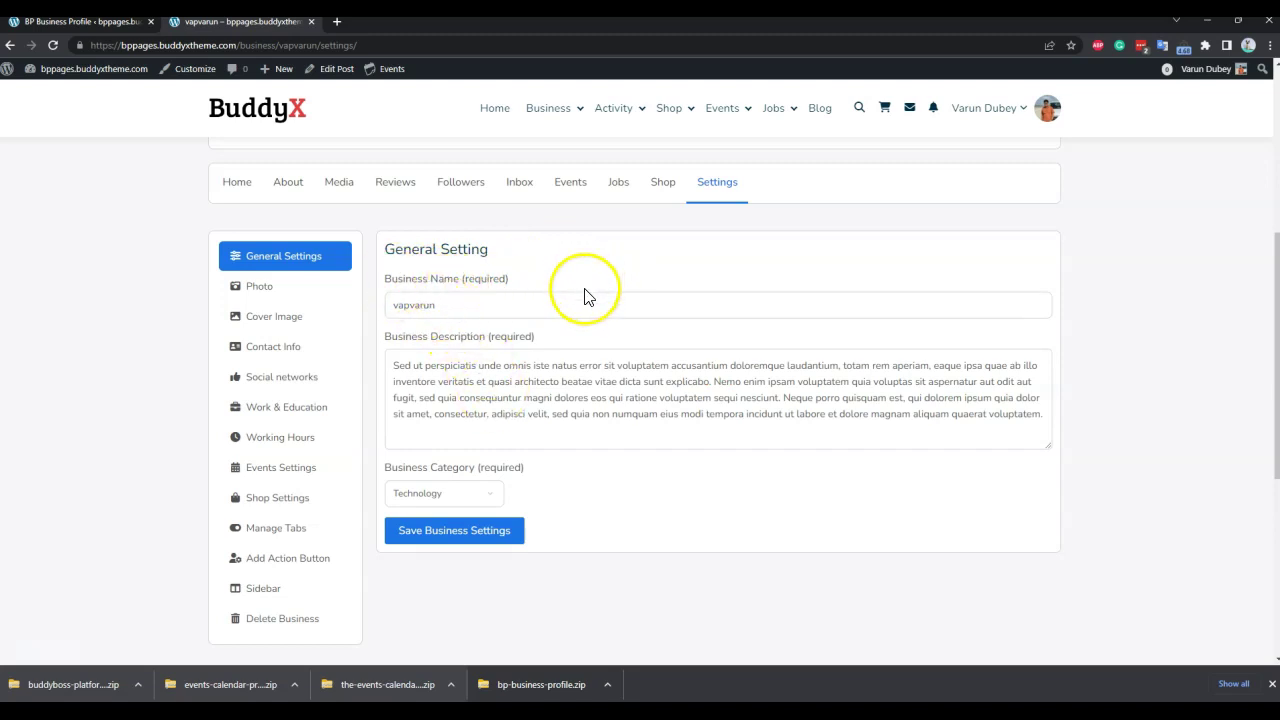
scroll(617, 466, down, 3)
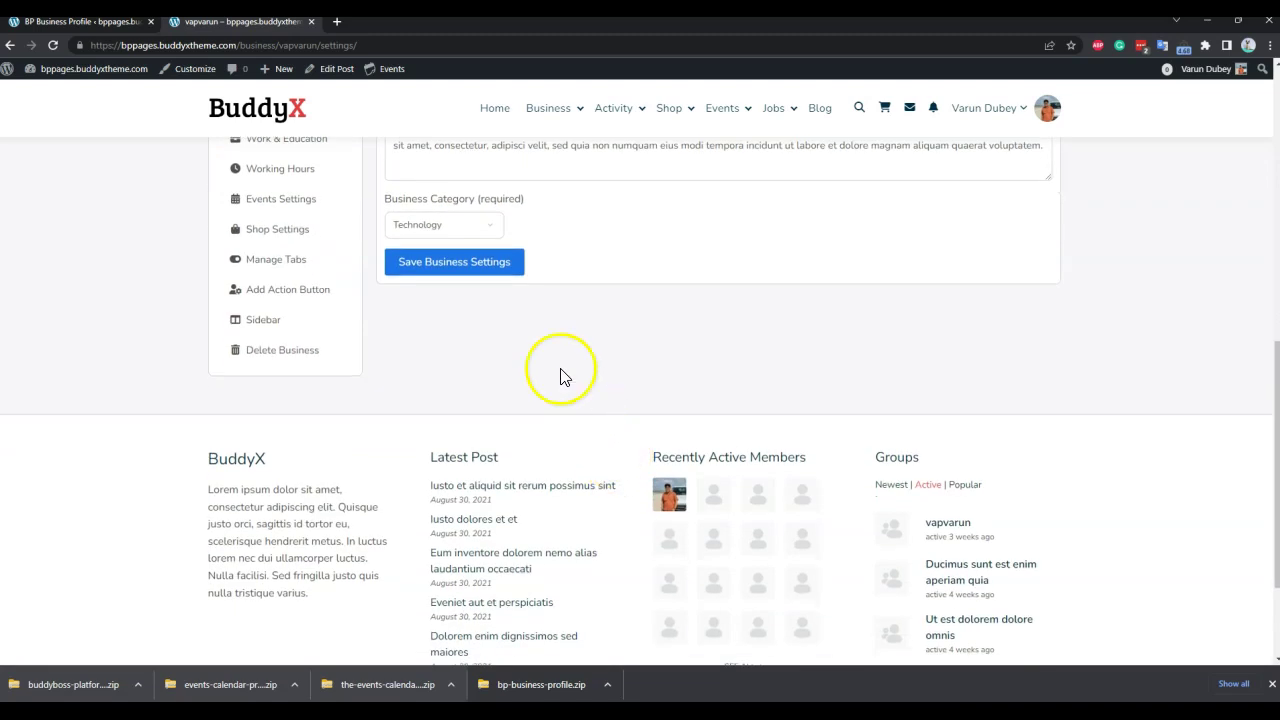
click(463, 229)
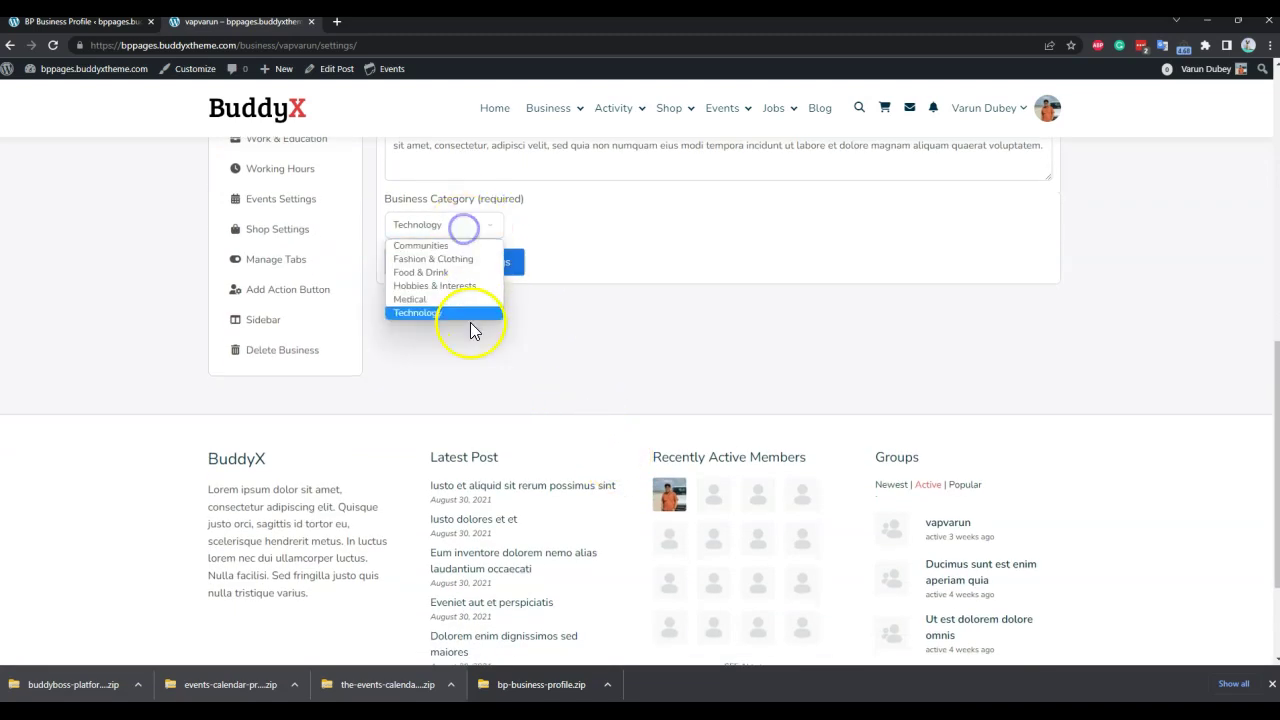
click(706, 263)
scroll(314, 223, up, 3)
Step: View the Photo and Cover Image upload settings, then the filled-in Contact Info entries
click(275, 287)
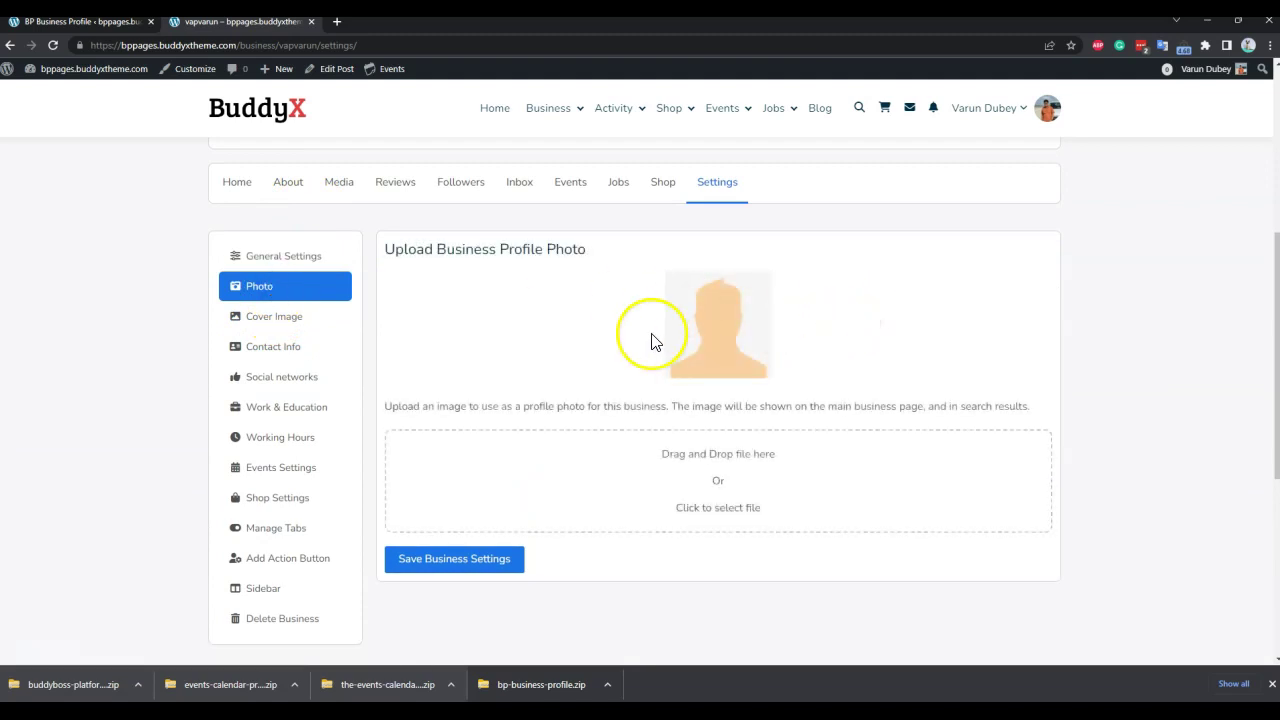
click(281, 318)
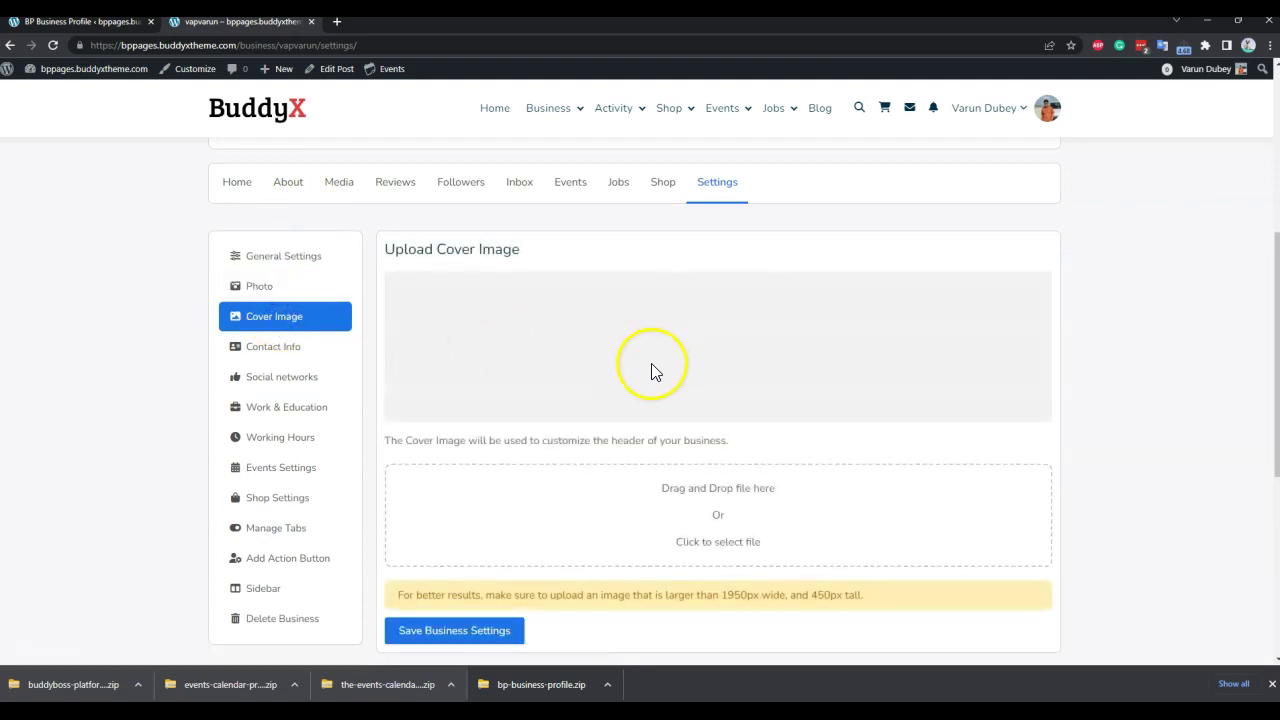
scroll(651, 371, down, 2)
click(267, 219)
scroll(708, 258, up, 2)
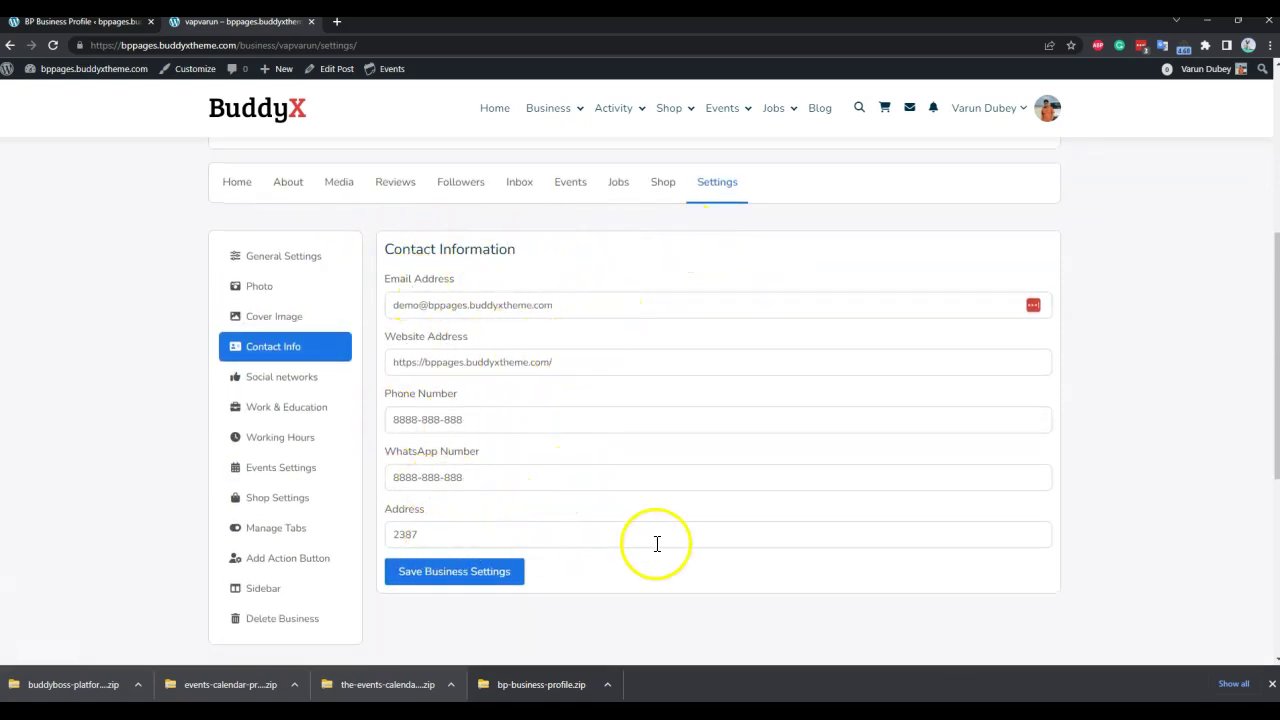
scroll(664, 537, down, 2)
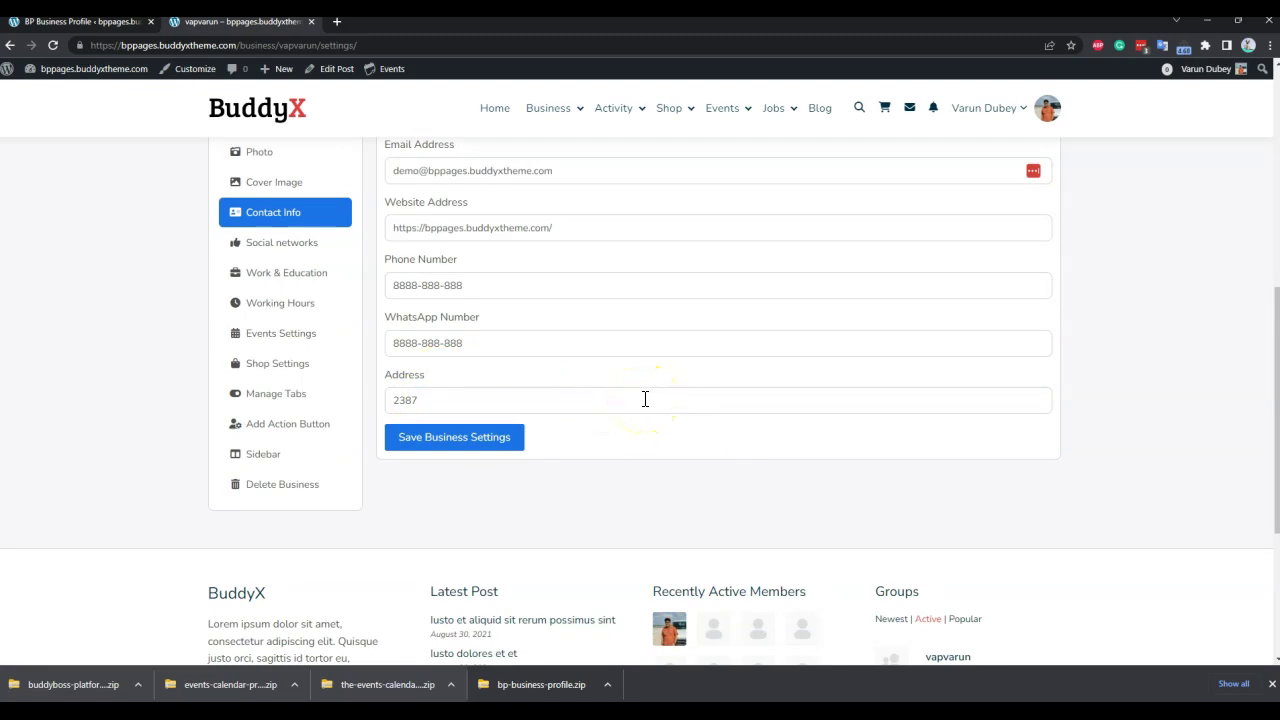
Step: In Social networks, add an extra entry, open its network list unchanged, then delete that row
click(240, 243)
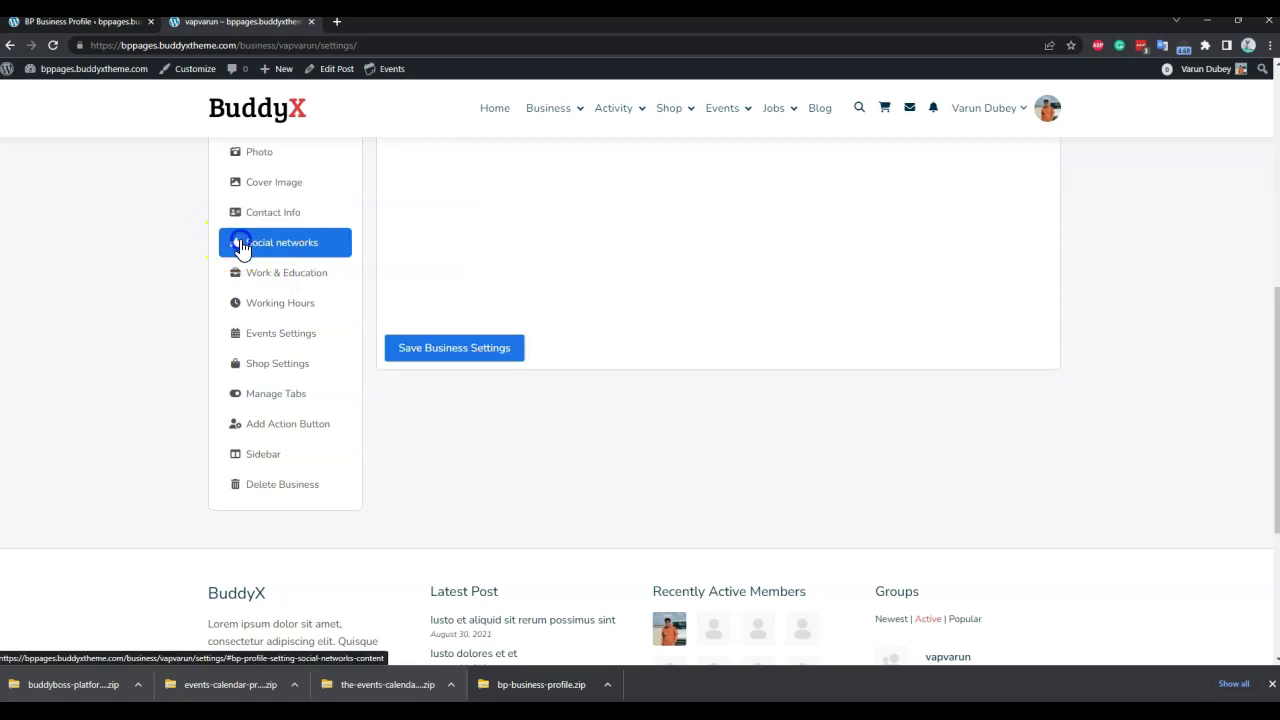
scroll(845, 392, up, 1)
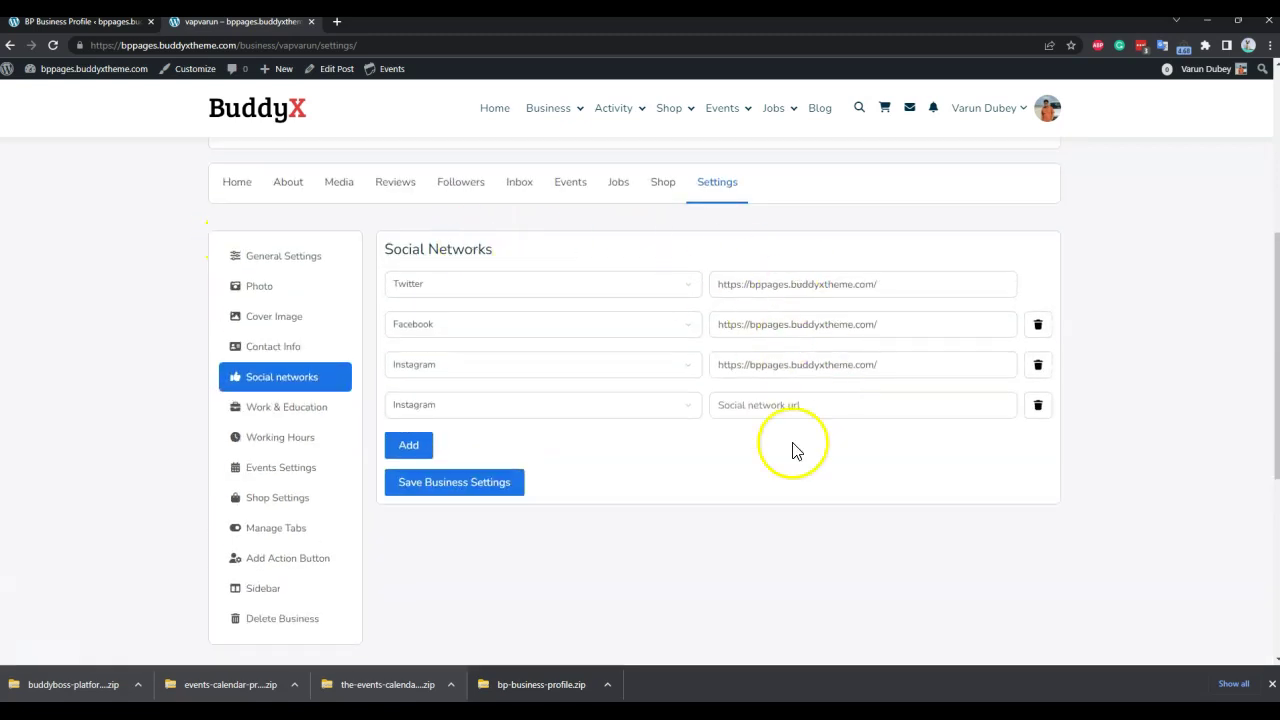
click(400, 445)
click(600, 445)
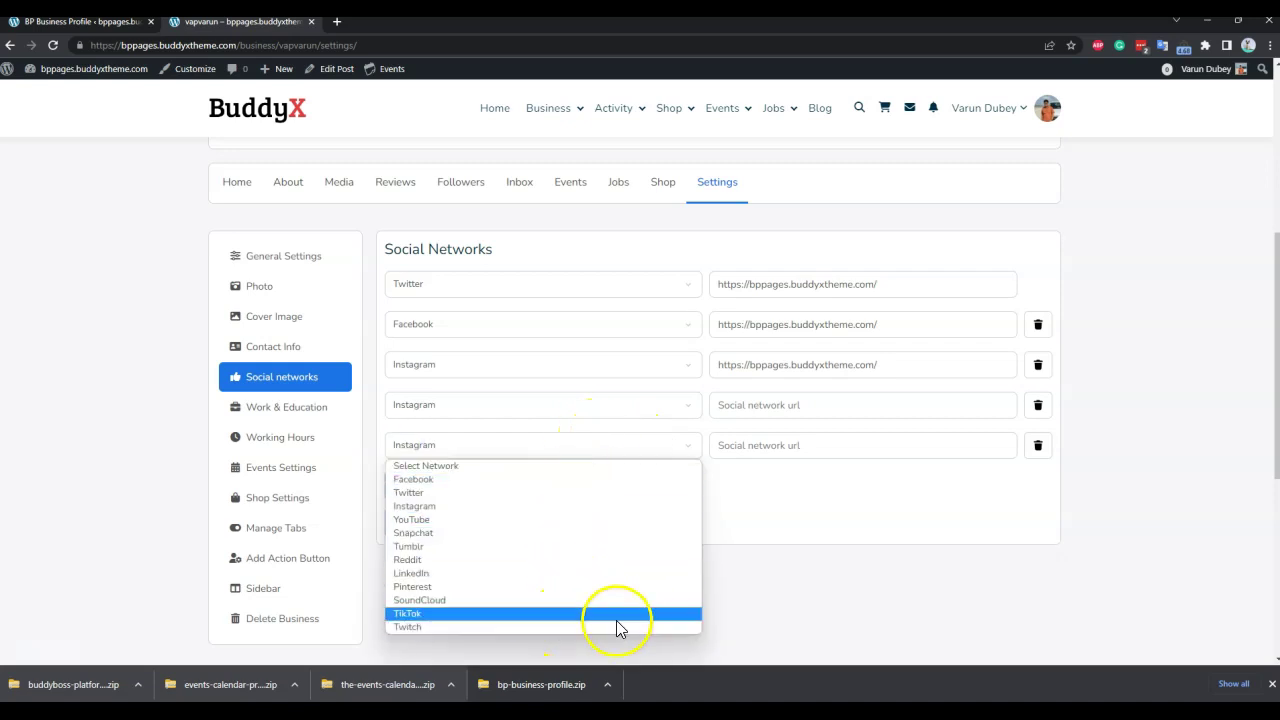
click(944, 576)
click(1038, 445)
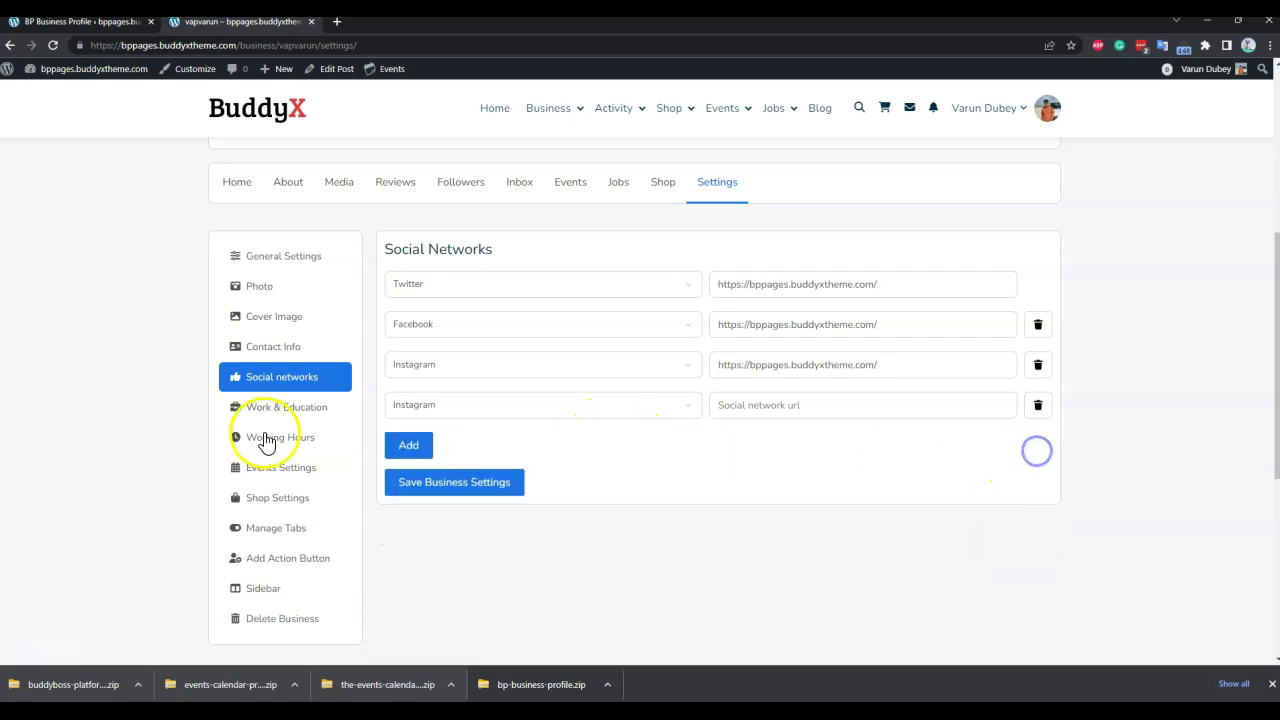
click(290, 413)
scroll(806, 414, down, 3)
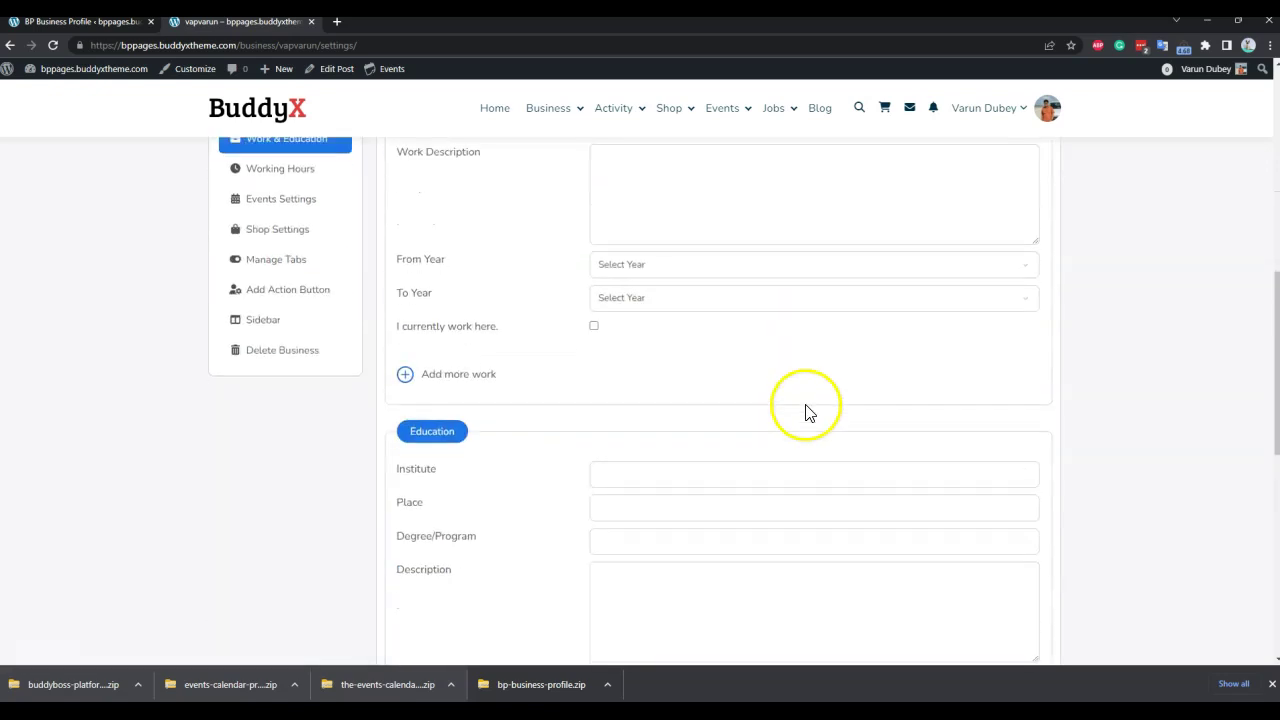
scroll(723, 421, down, 2)
scroll(528, 363, down, 1)
scroll(563, 443, up, 3)
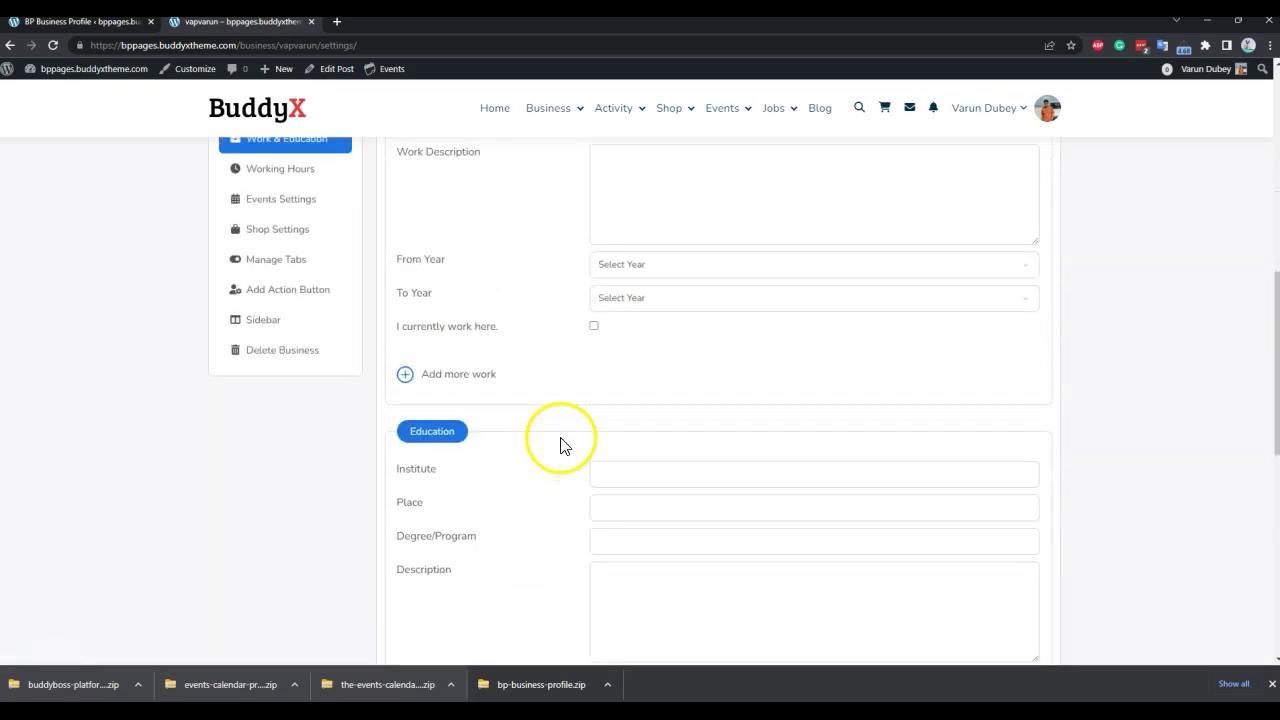
scroll(610, 250, up, 2)
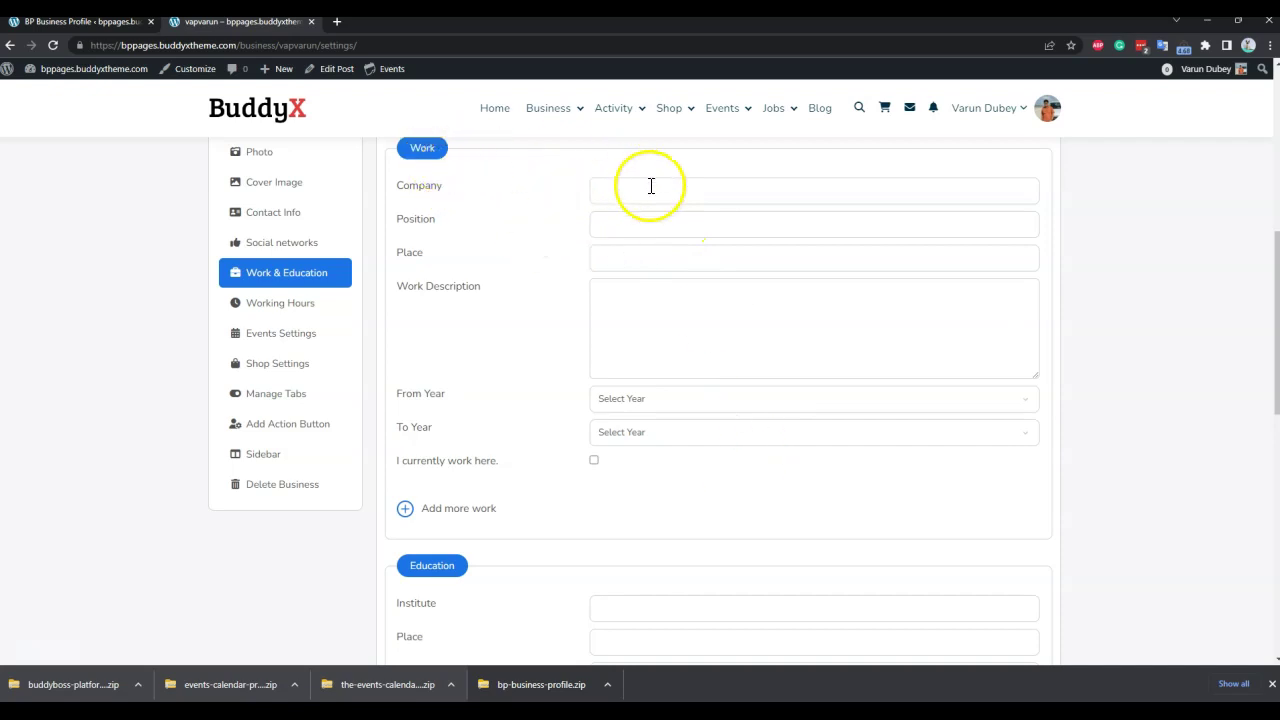
scroll(624, 216, down, 3)
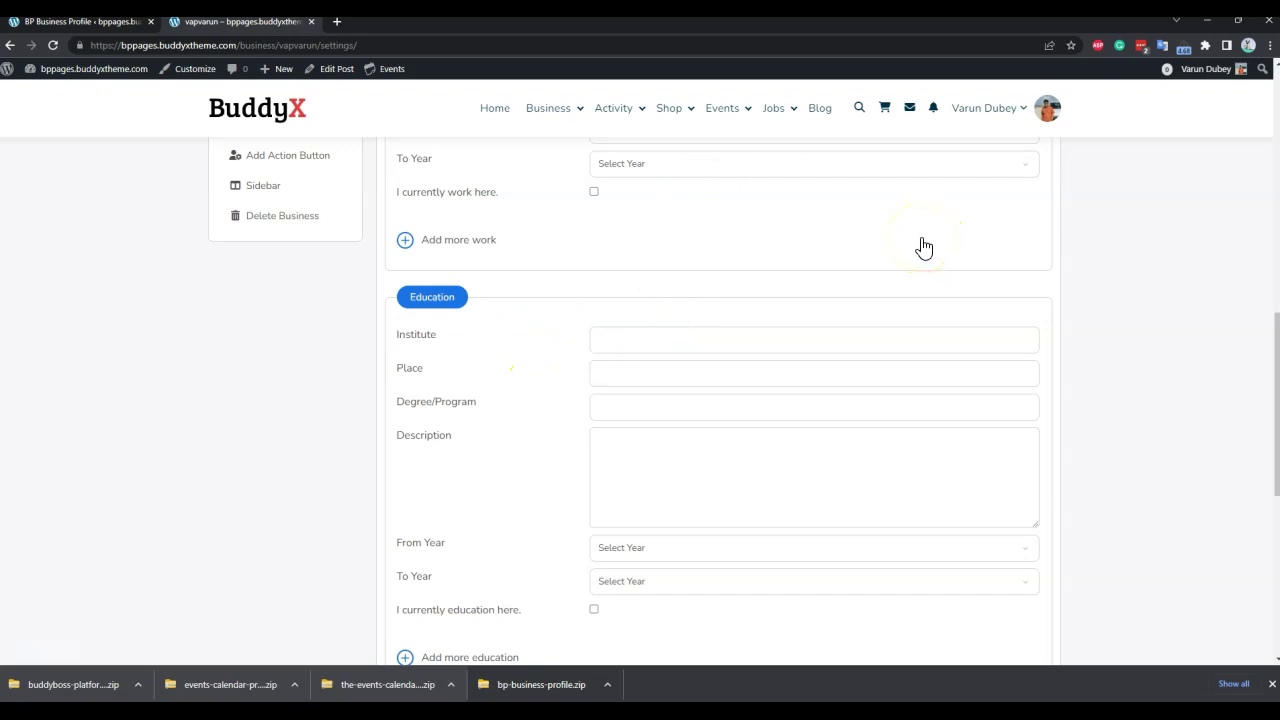
scroll(924, 247, up, 3)
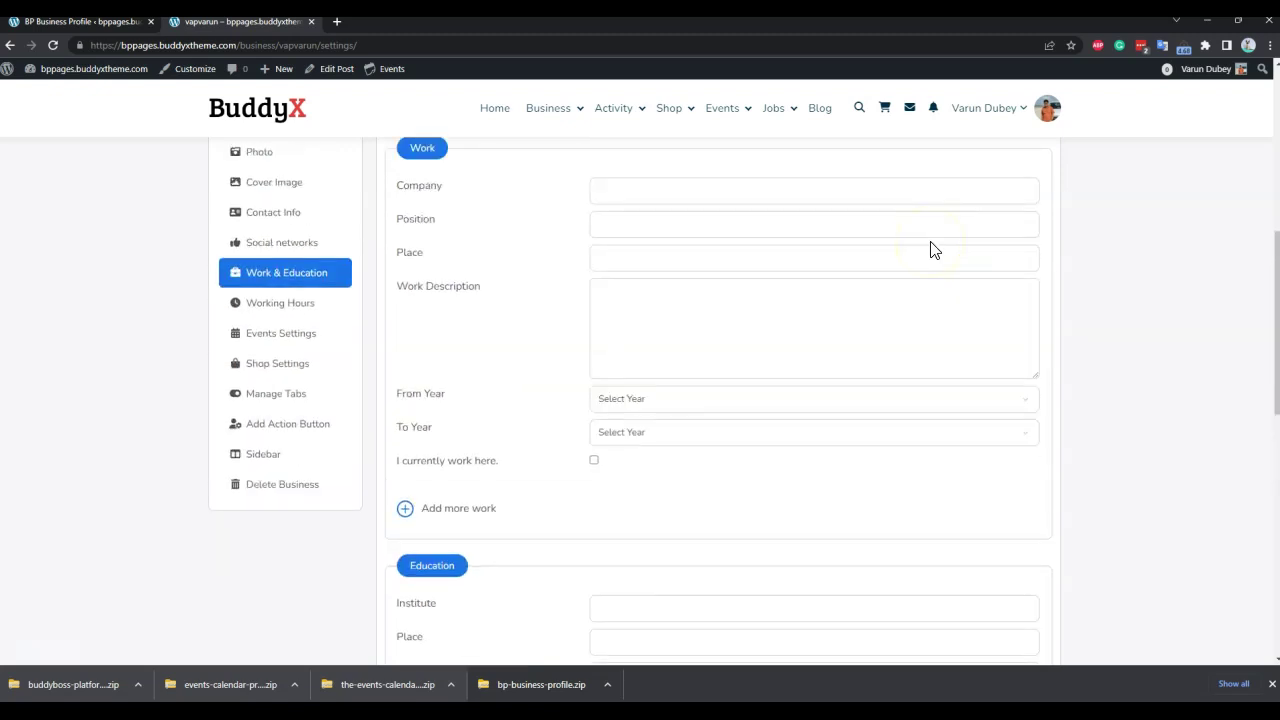
scroll(566, 263, up, 2)
scroll(620, 446, down, 3)
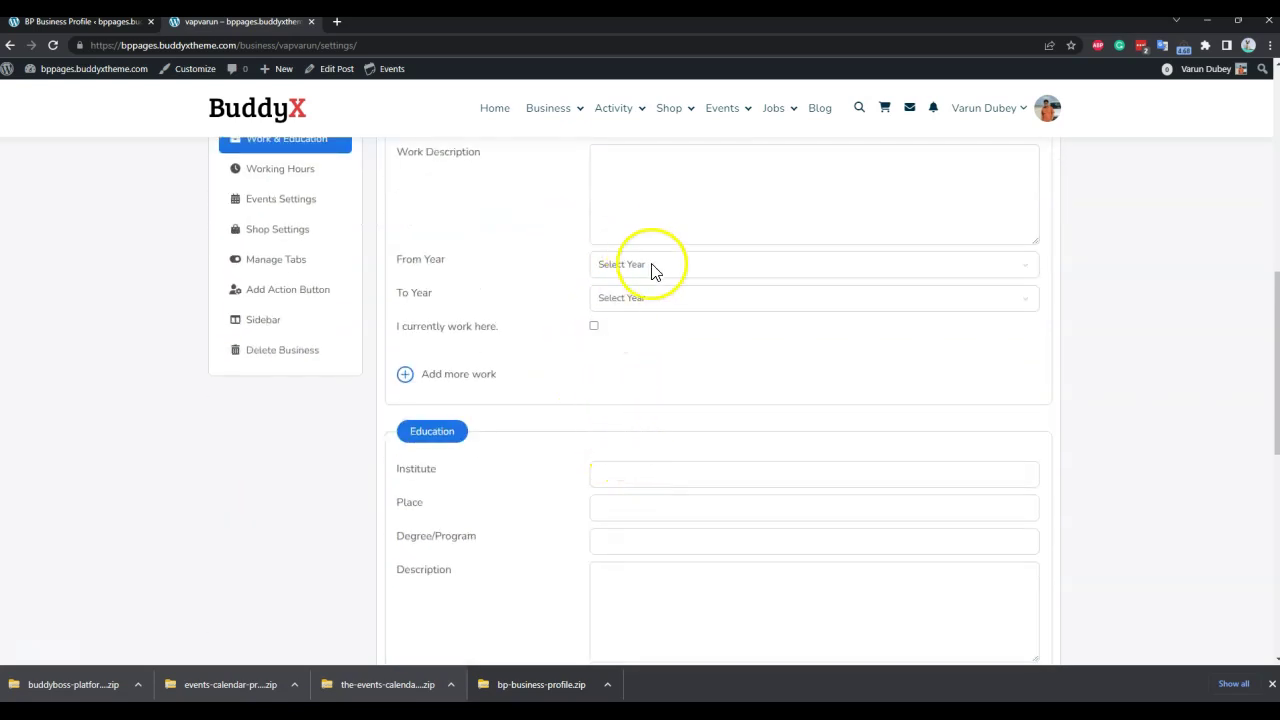
scroll(651, 270, down, 3)
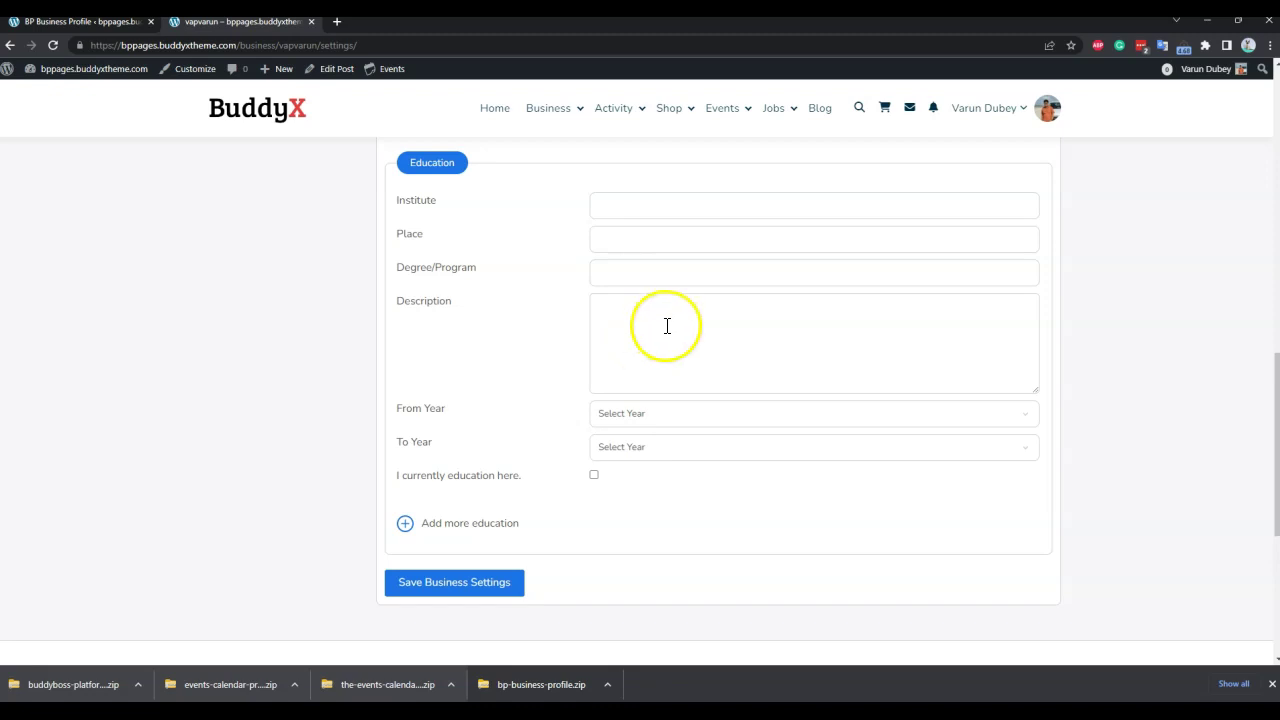
scroll(667, 326, up, 4)
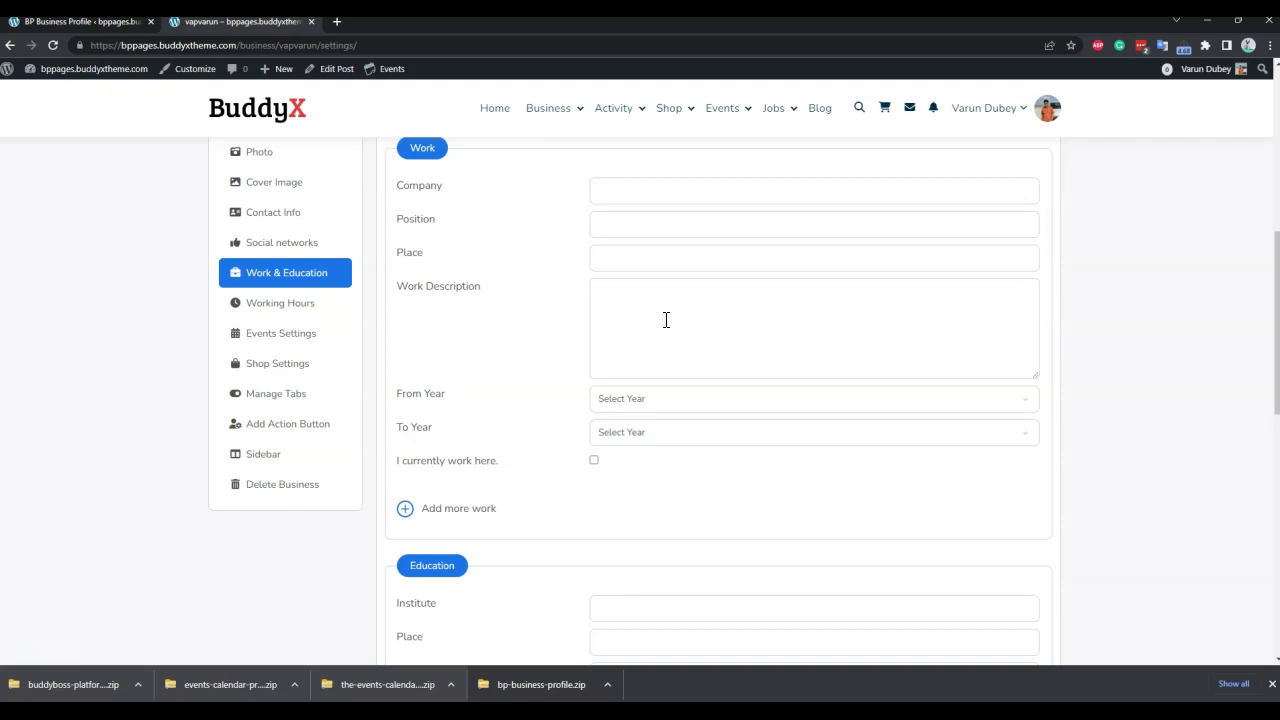
Step: Switch Working Hours from Permanently closed to 'Open during selected hours', showing Monday's 12:15–2:00 am and 12:00–5:00 pm slots
click(292, 302)
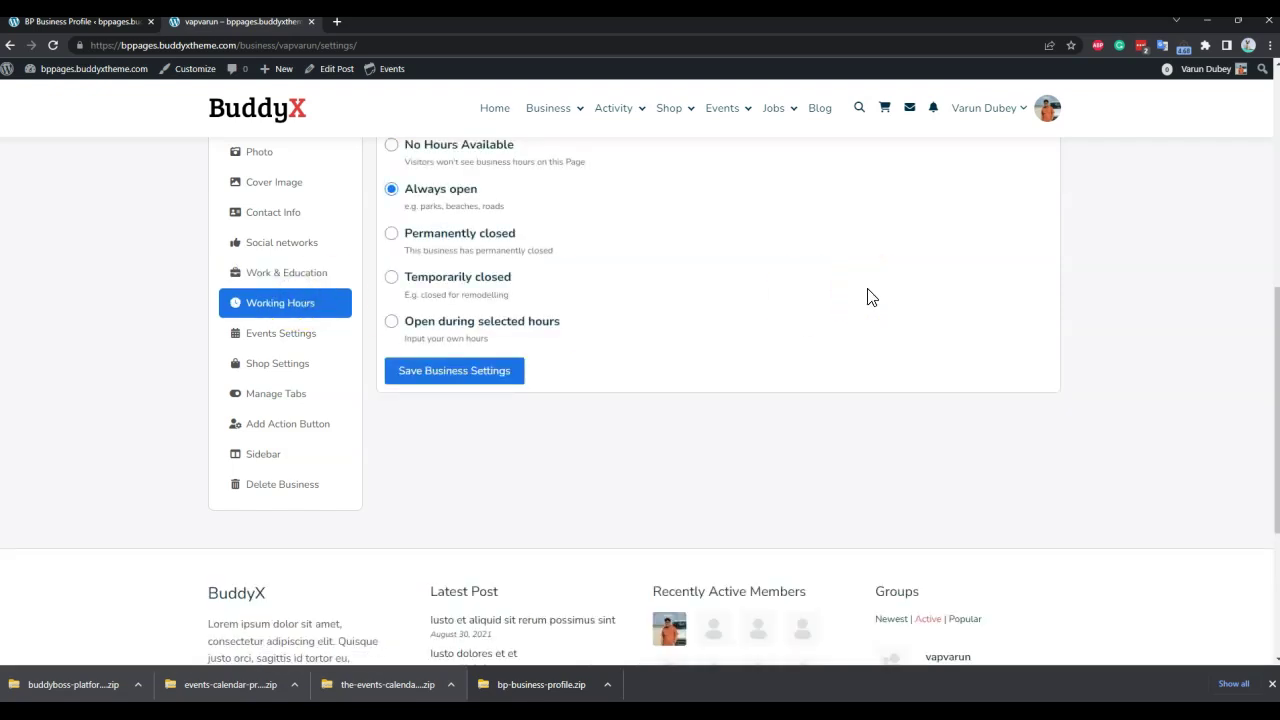
scroll(870, 295, up, 2)
scroll(586, 354, down, 1)
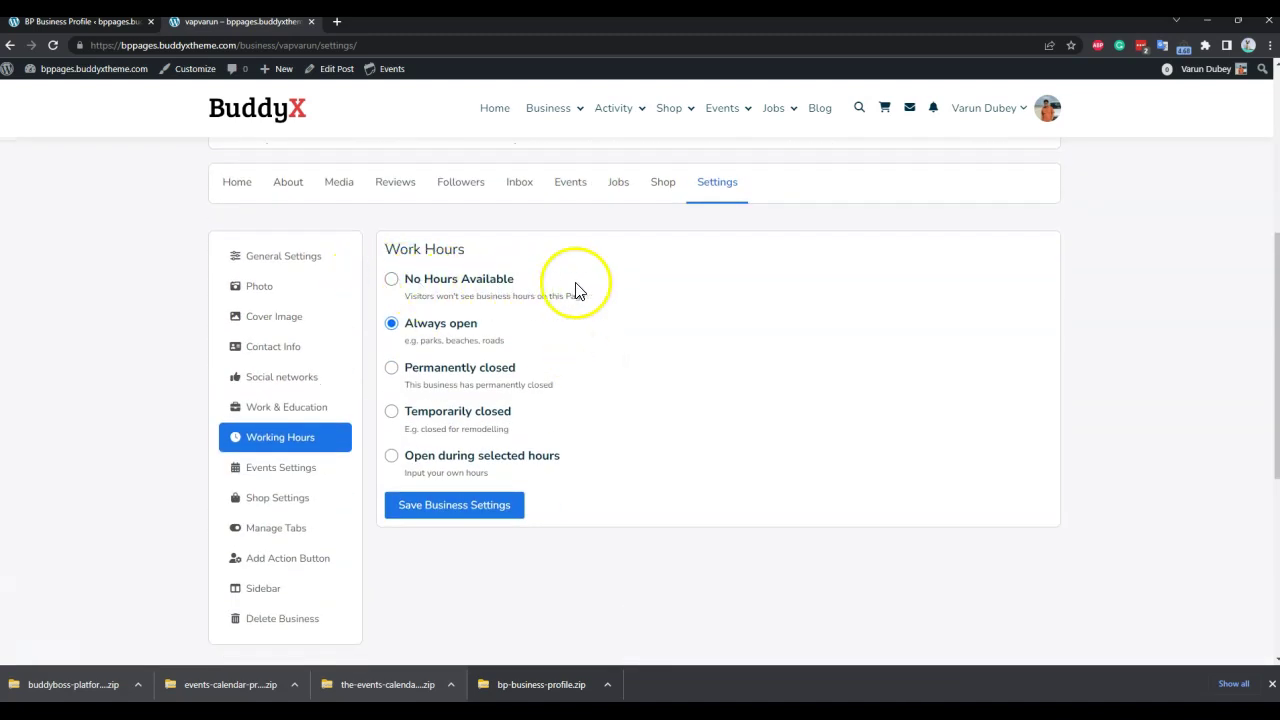
click(430, 372)
scroll(525, 413, down, 1)
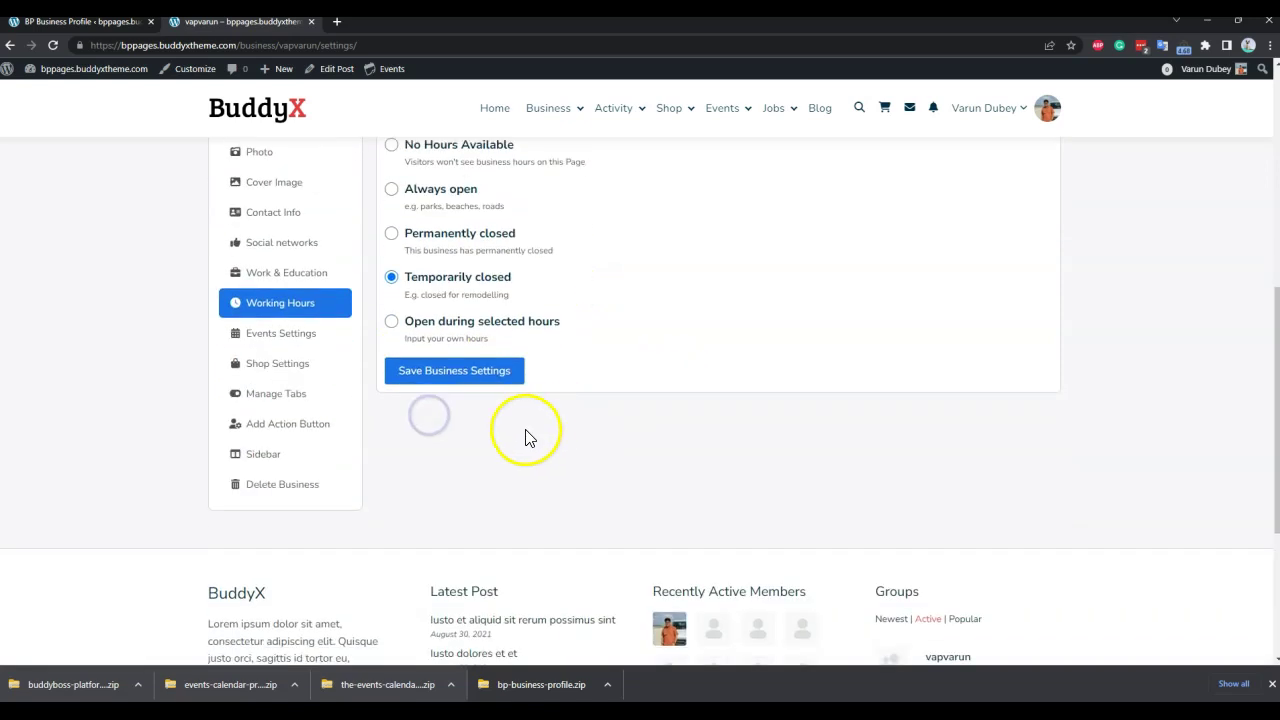
click(479, 323)
scroll(650, 310, down, 1)
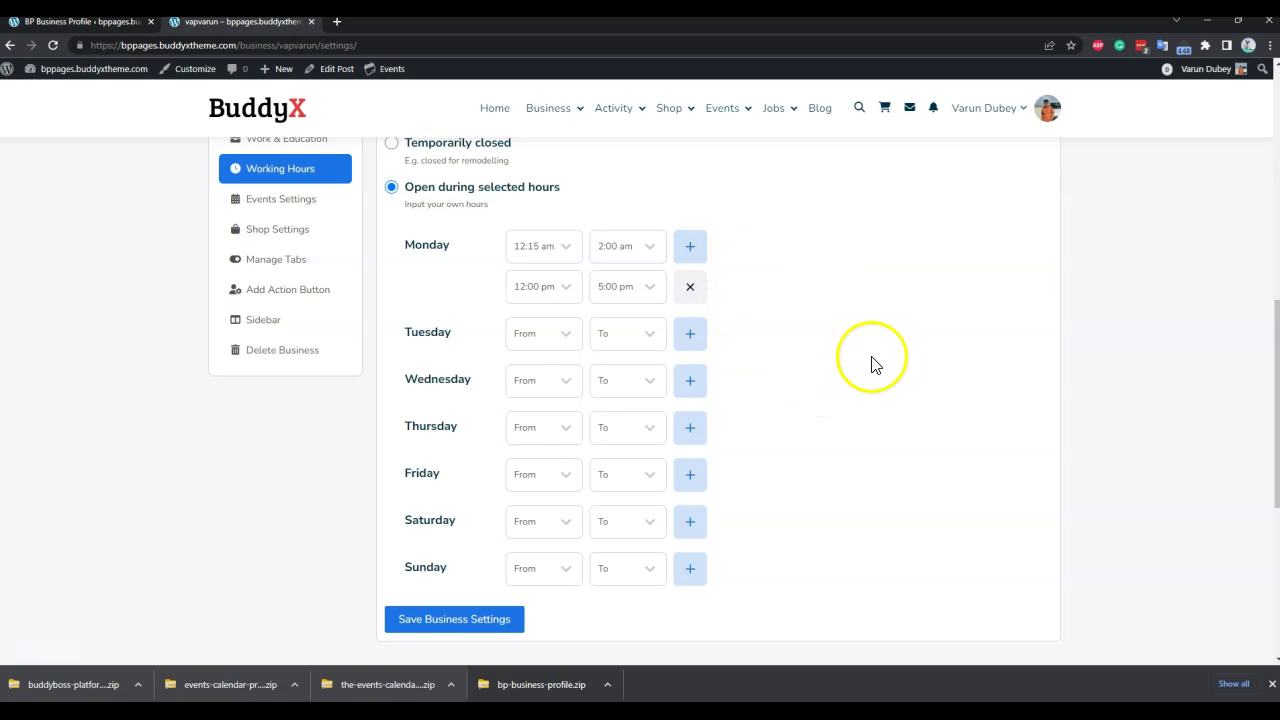
scroll(880, 358, up, 1)
Step: View the business's event organizer settings, then its shop settings for product categories and tags
click(330, 343)
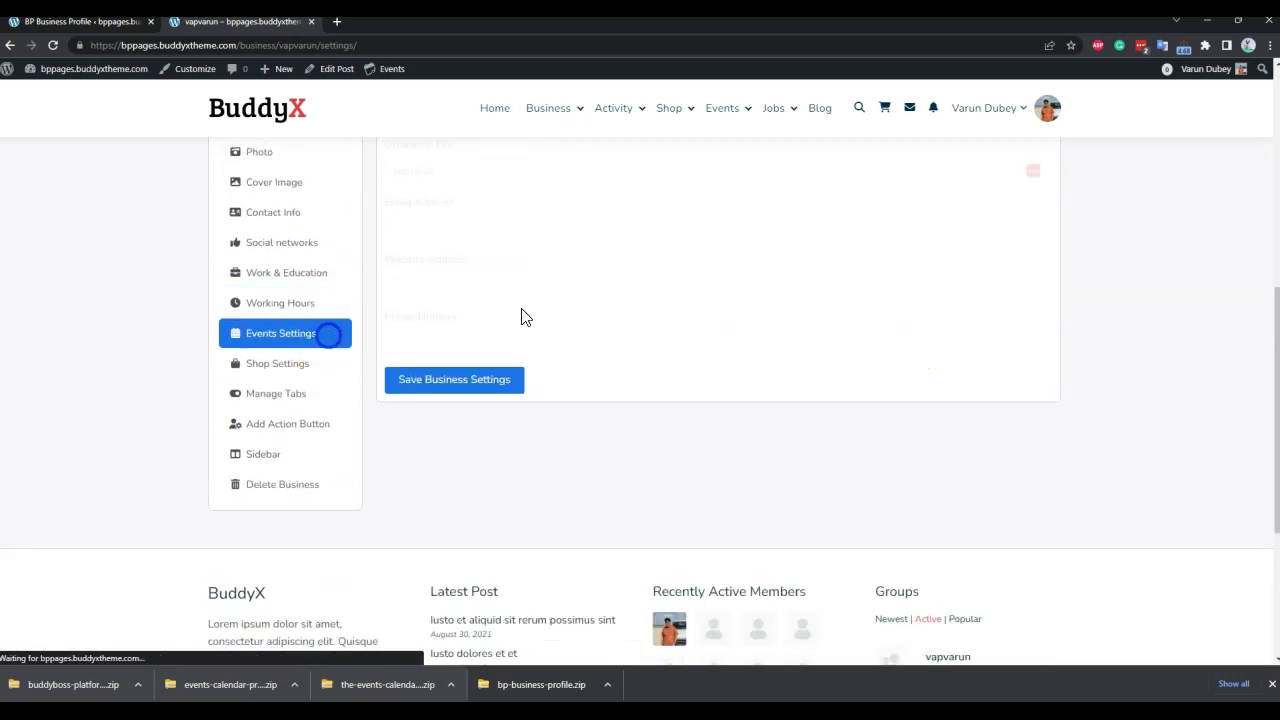
scroll(694, 280, up, 1)
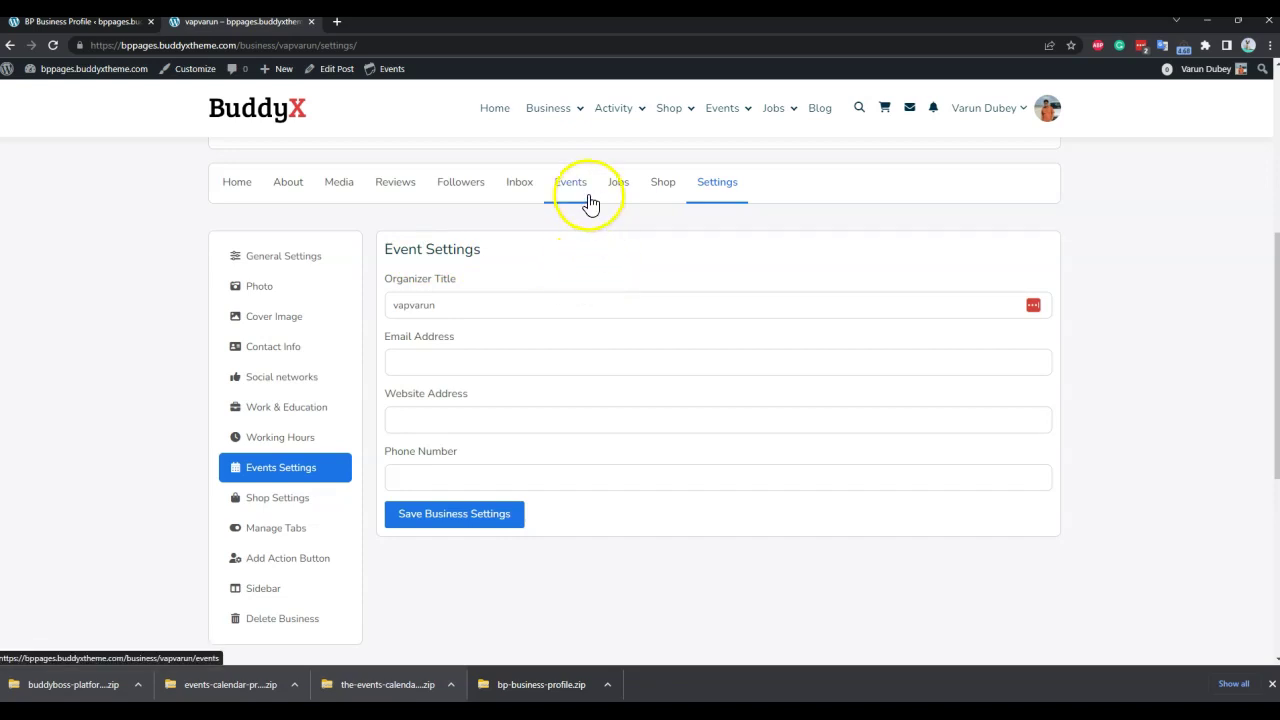
click(268, 503)
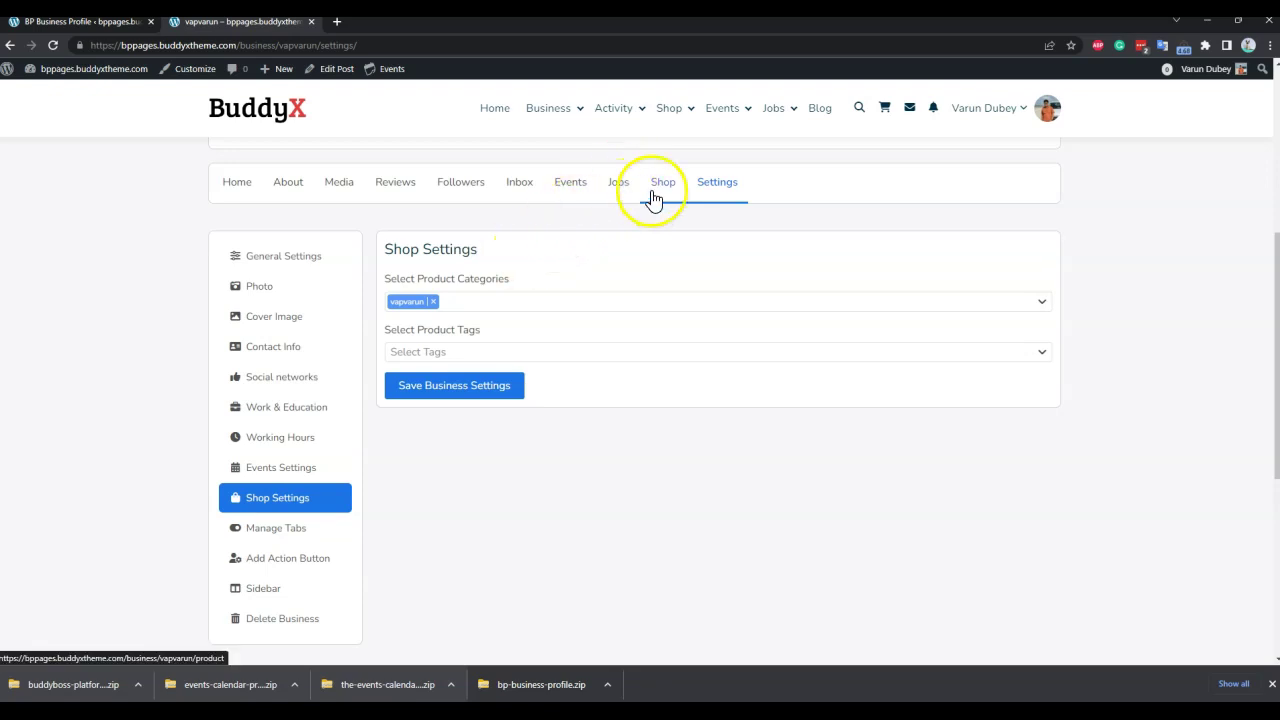
scroll(590, 400, down, 2)
Step: Review the enabled business page tabs and bring up the action button settings
click(287, 395)
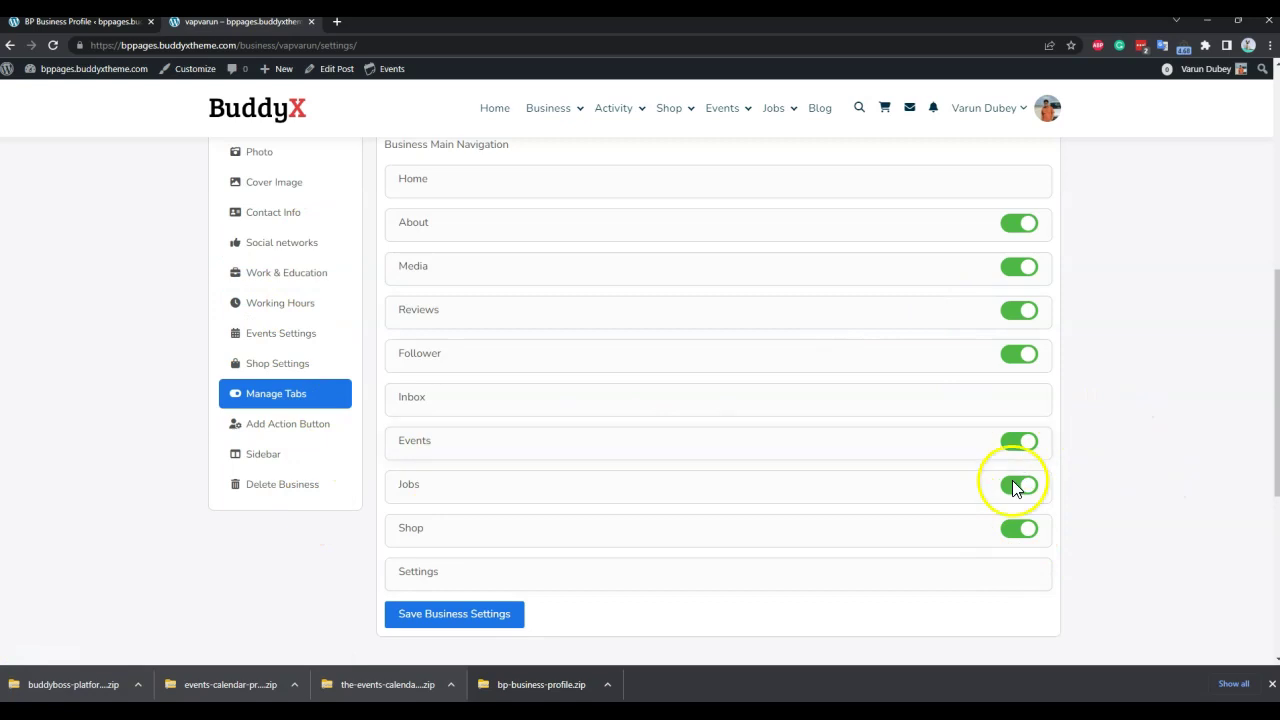
click(318, 427)
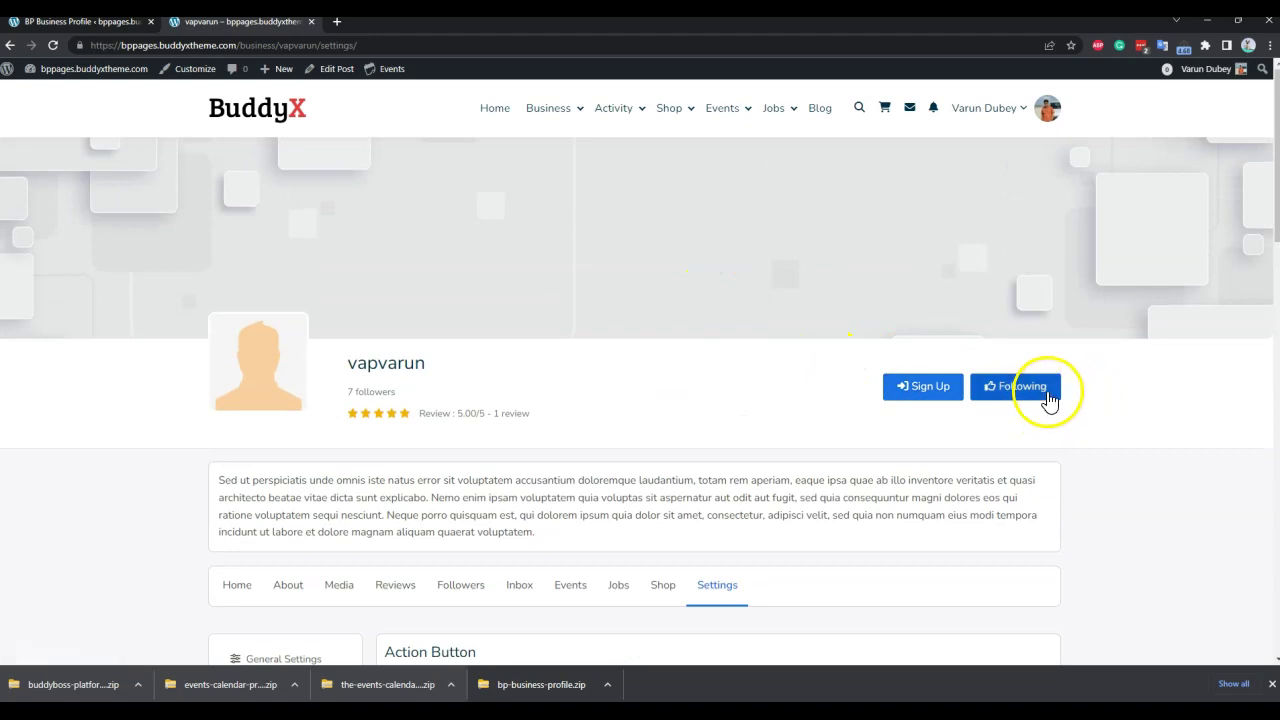
scroll(910, 410, down, 5)
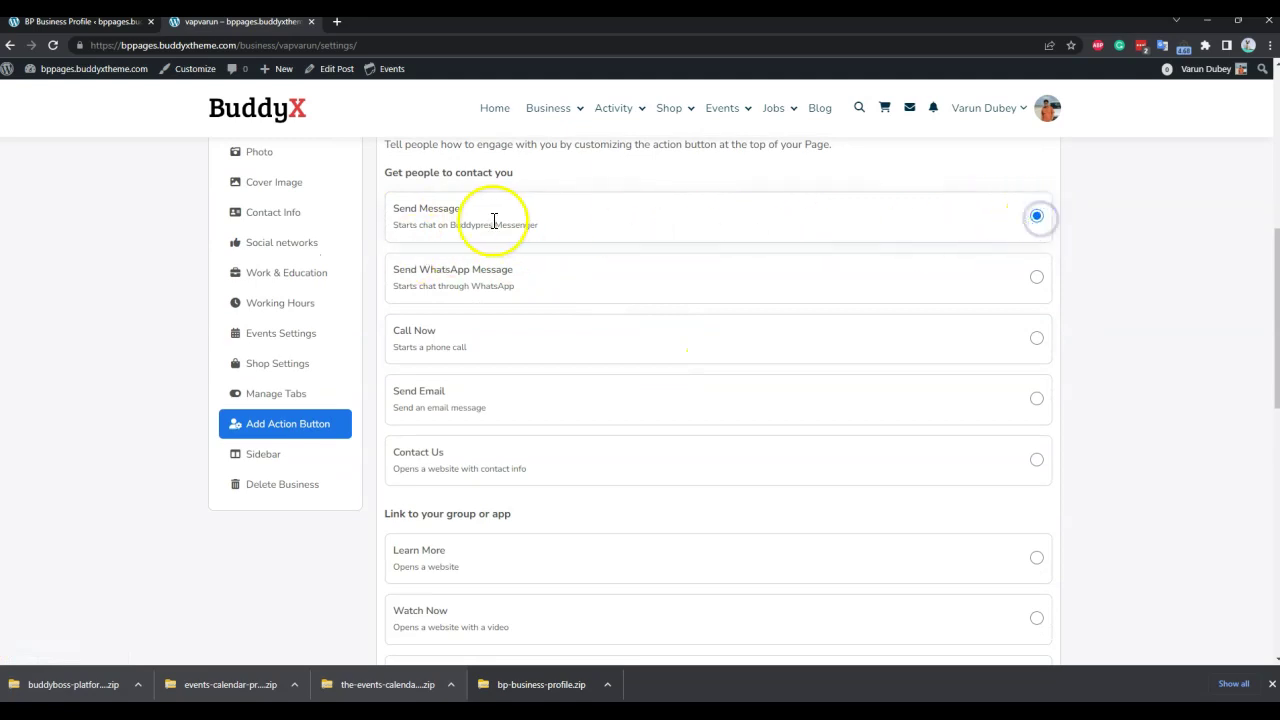
Step: Set the action button to Contact Us instead of WhatsApp, call or email, and save
click(1036, 277)
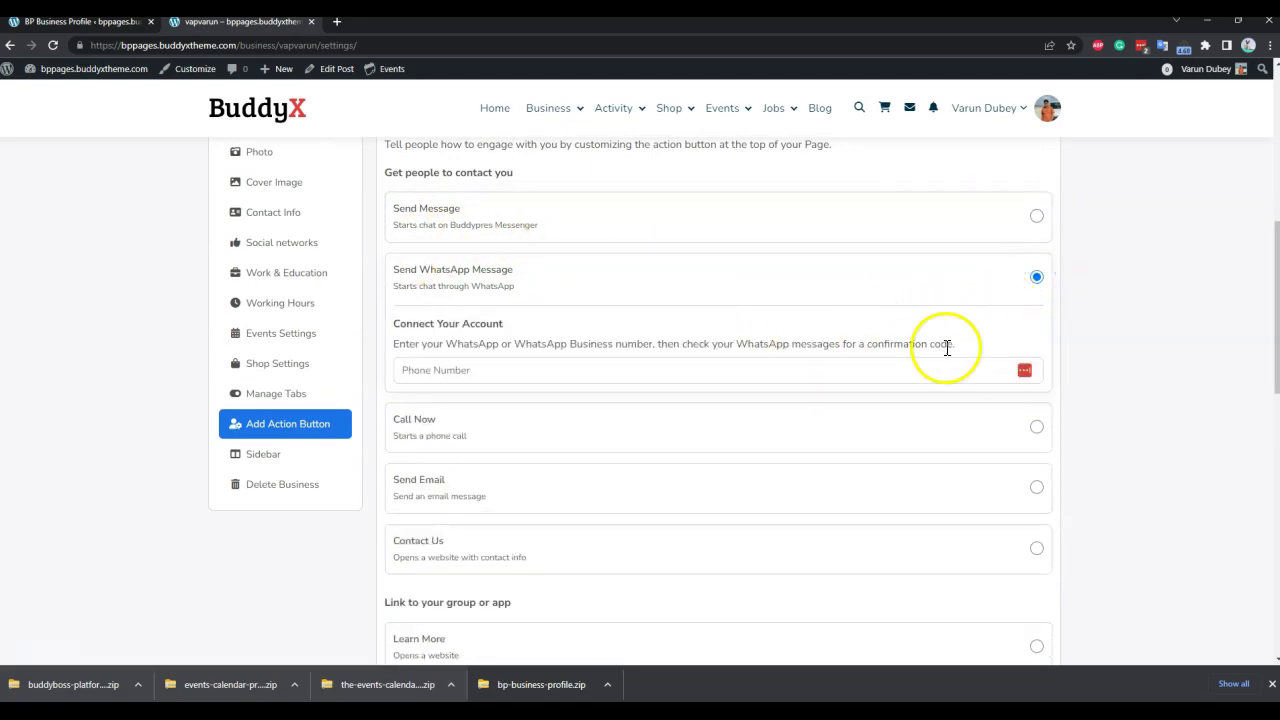
scroll(906, 429, down, 3)
click(1040, 160)
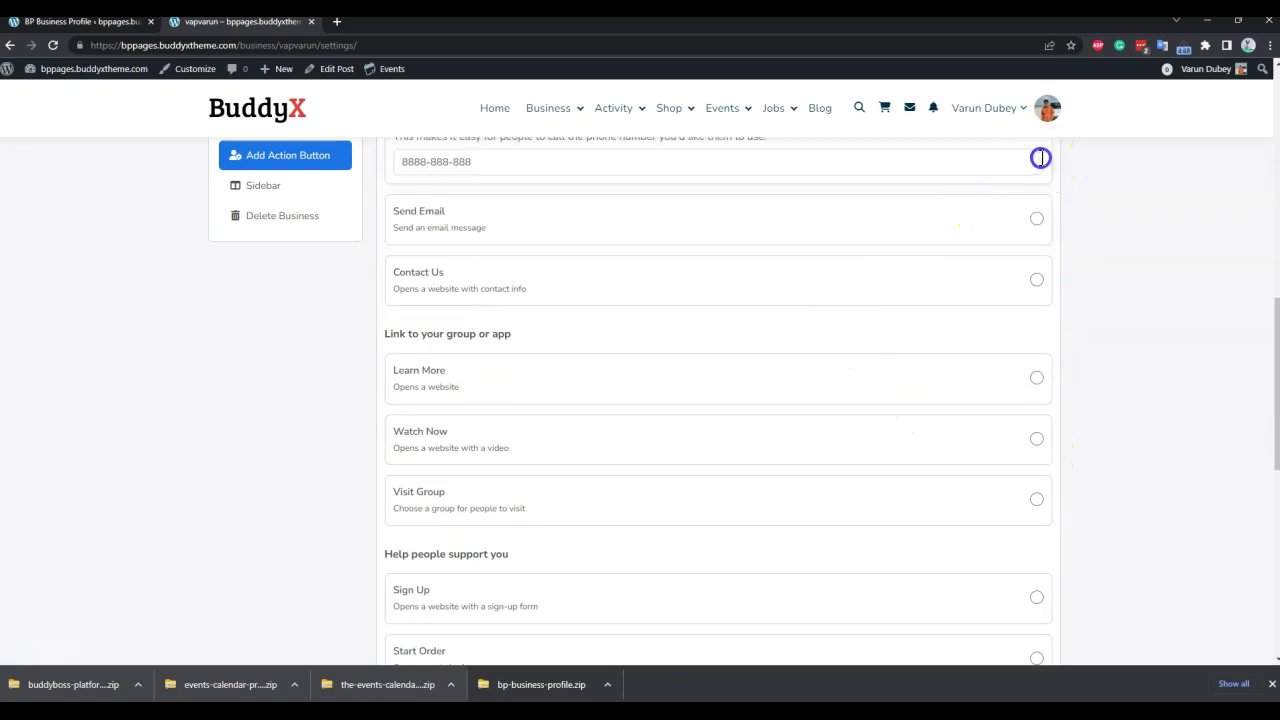
click(1037, 220)
click(1036, 282)
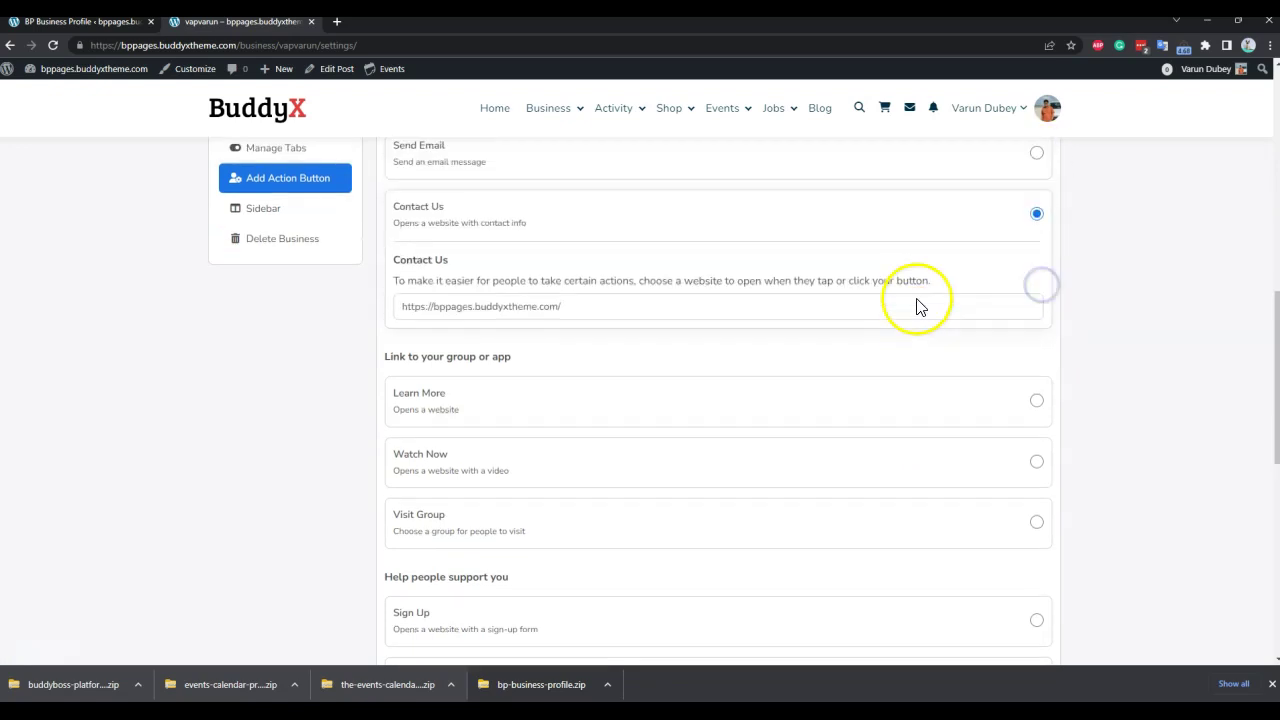
scroll(700, 290, up, 1)
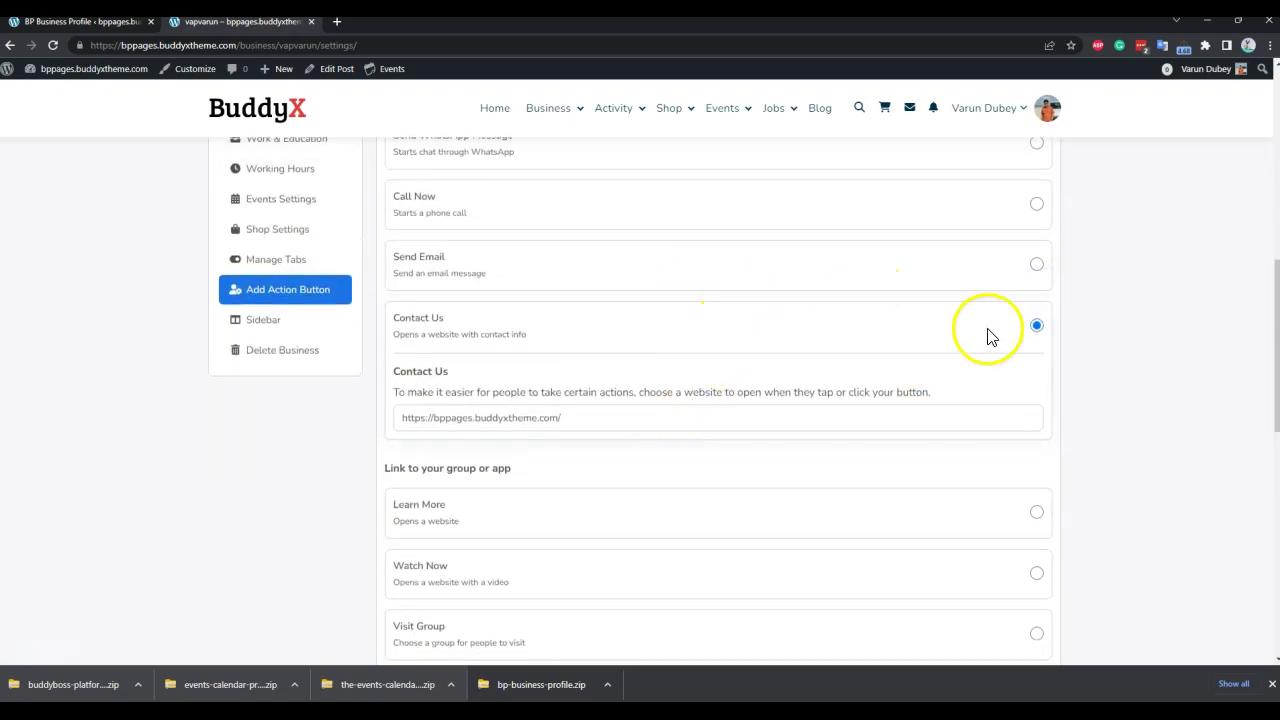
scroll(548, 365, down, 3)
scroll(523, 371, down, 4)
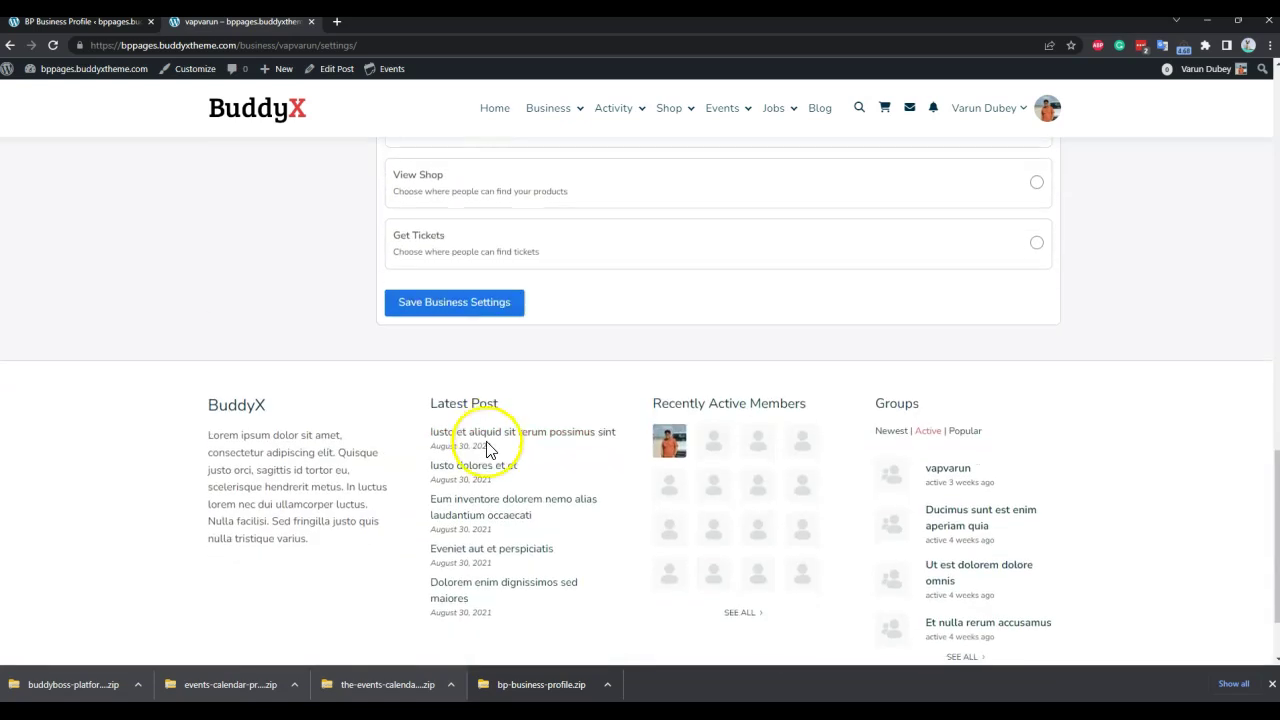
click(452, 302)
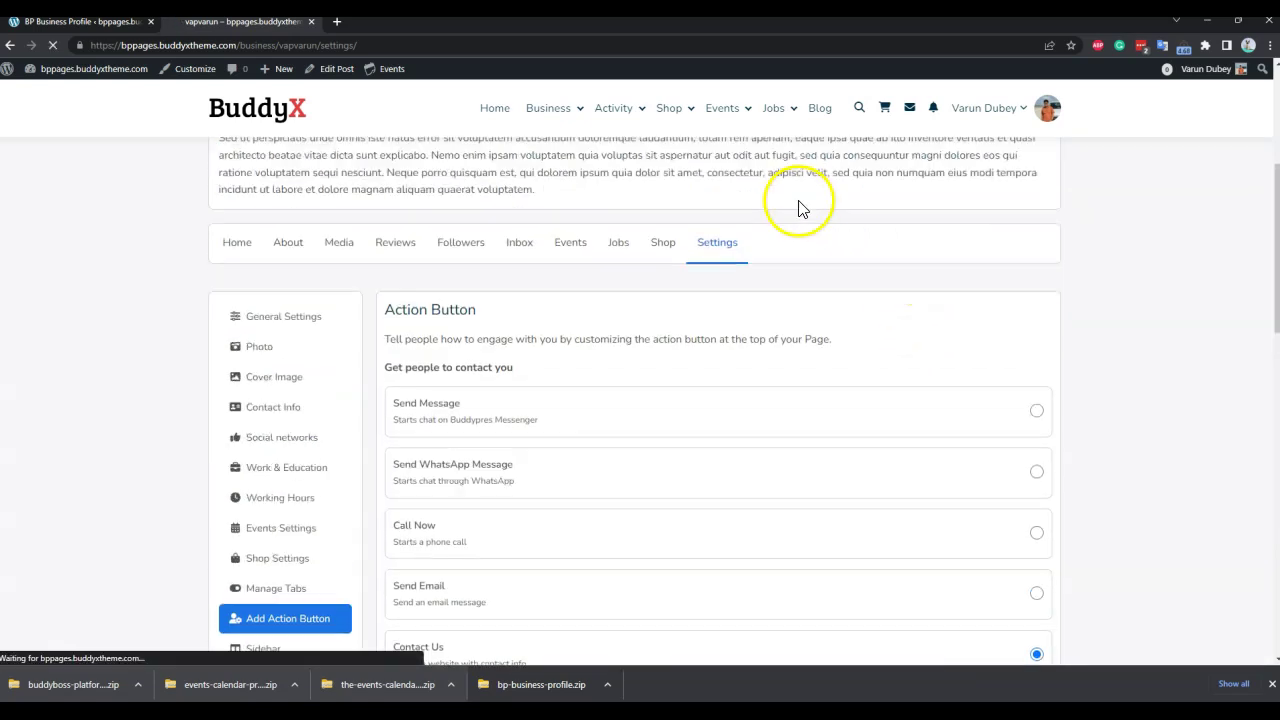
scroll(800, 315, down, 1)
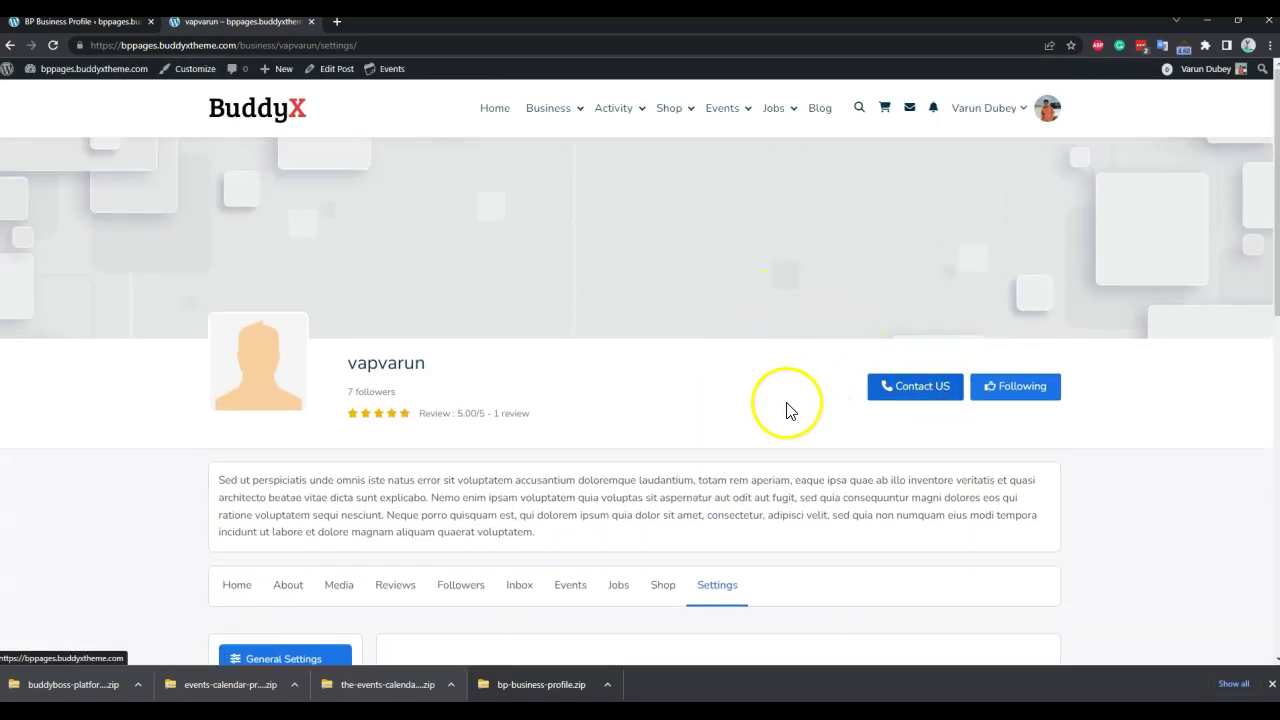
scroll(529, 386, down, 4)
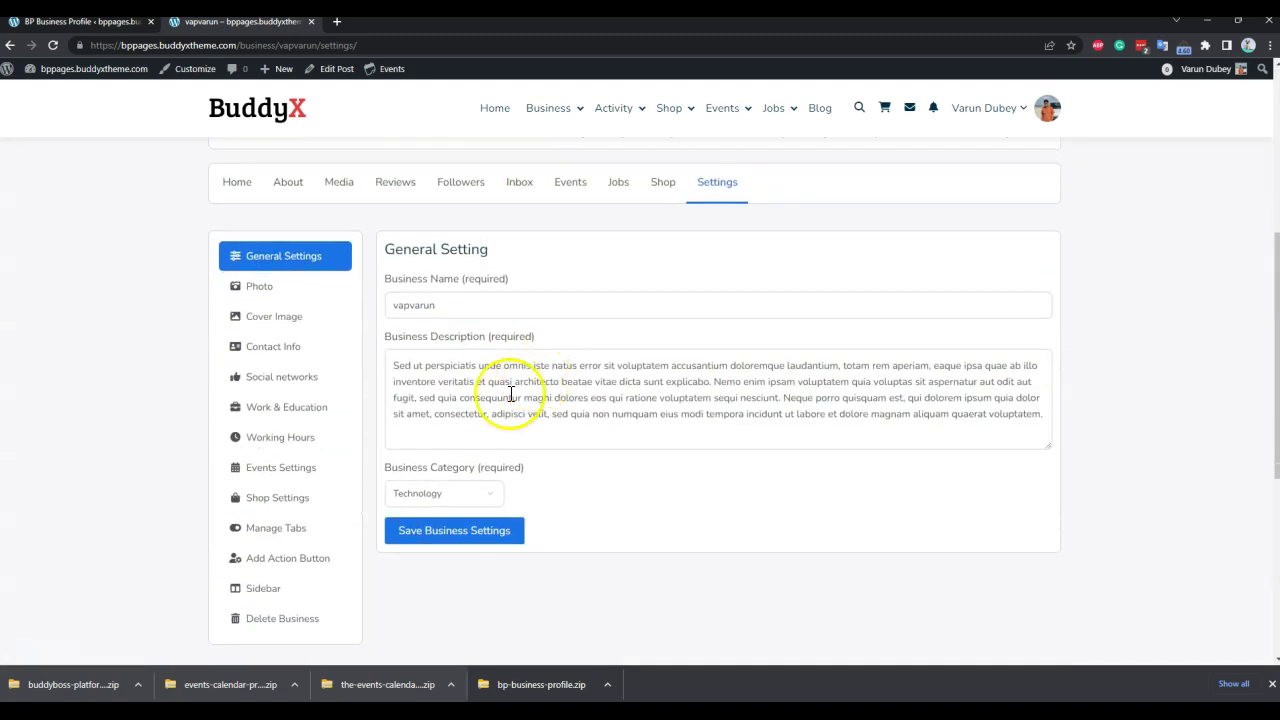
scroll(333, 417, down, 3)
Step: Look over the Sidebar and Delete Business settings, then return to the business Home view
click(277, 323)
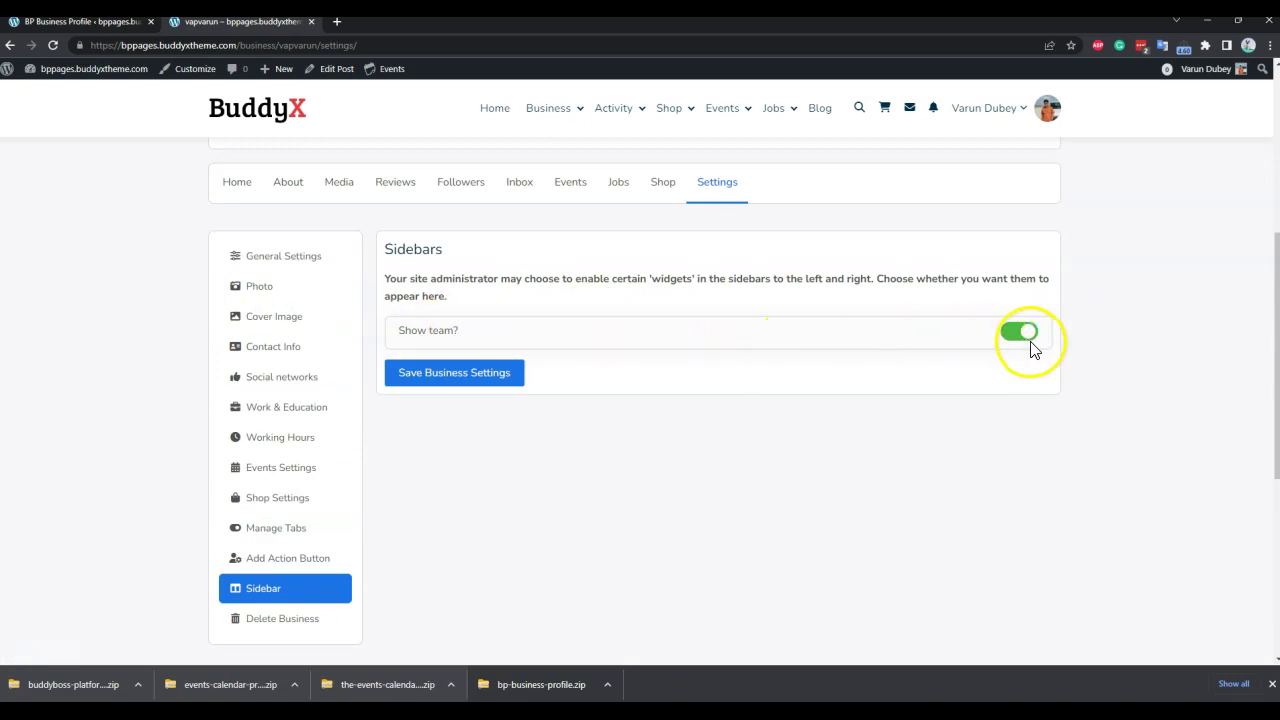
scroll(1057, 330, down, 3)
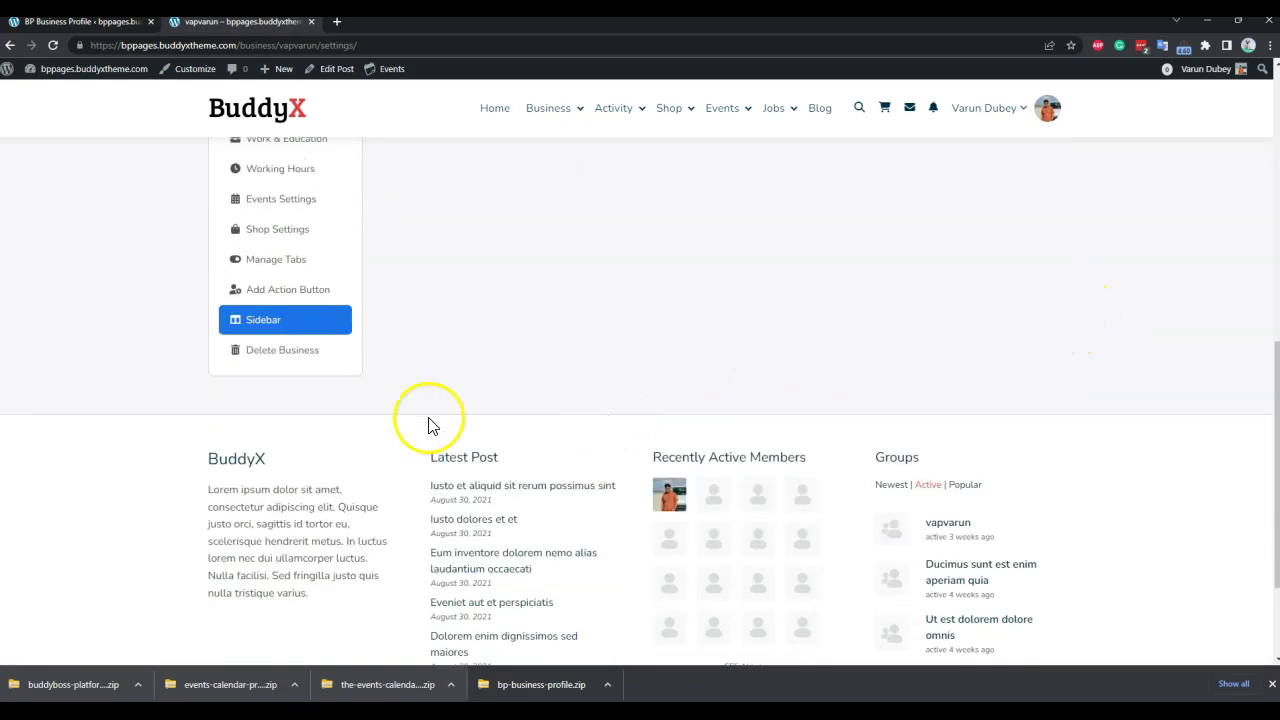
click(285, 352)
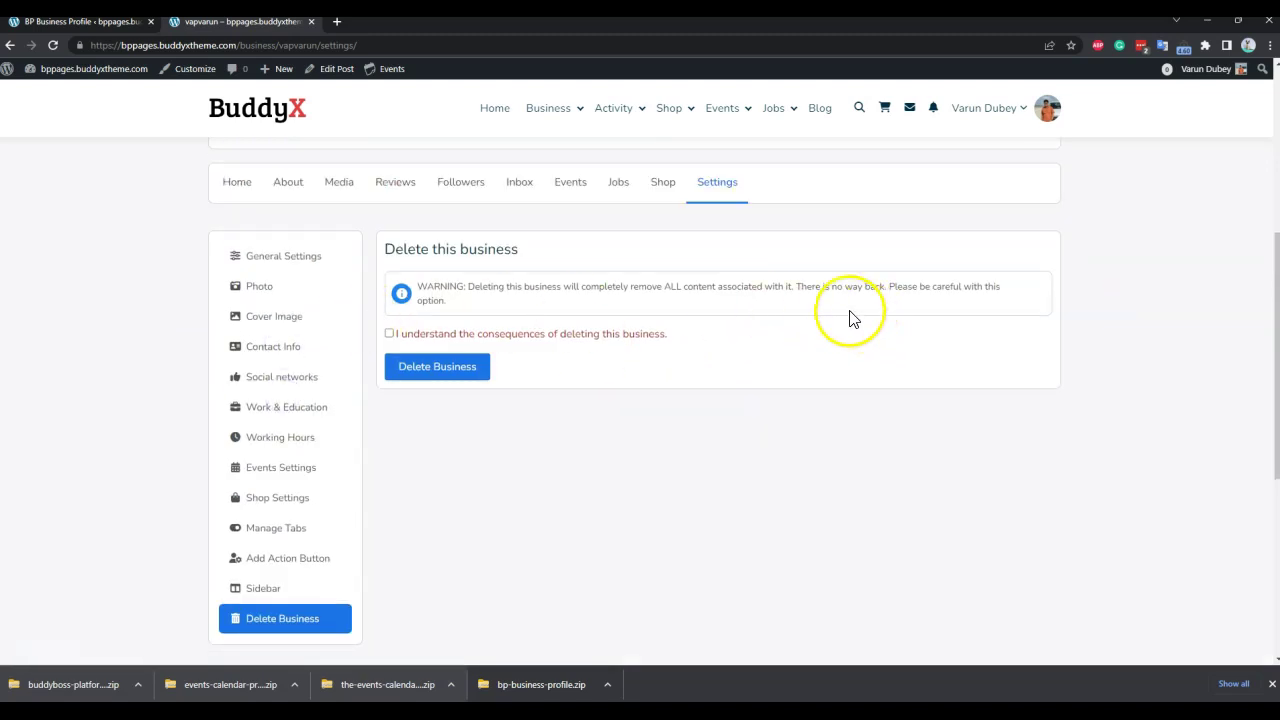
click(234, 183)
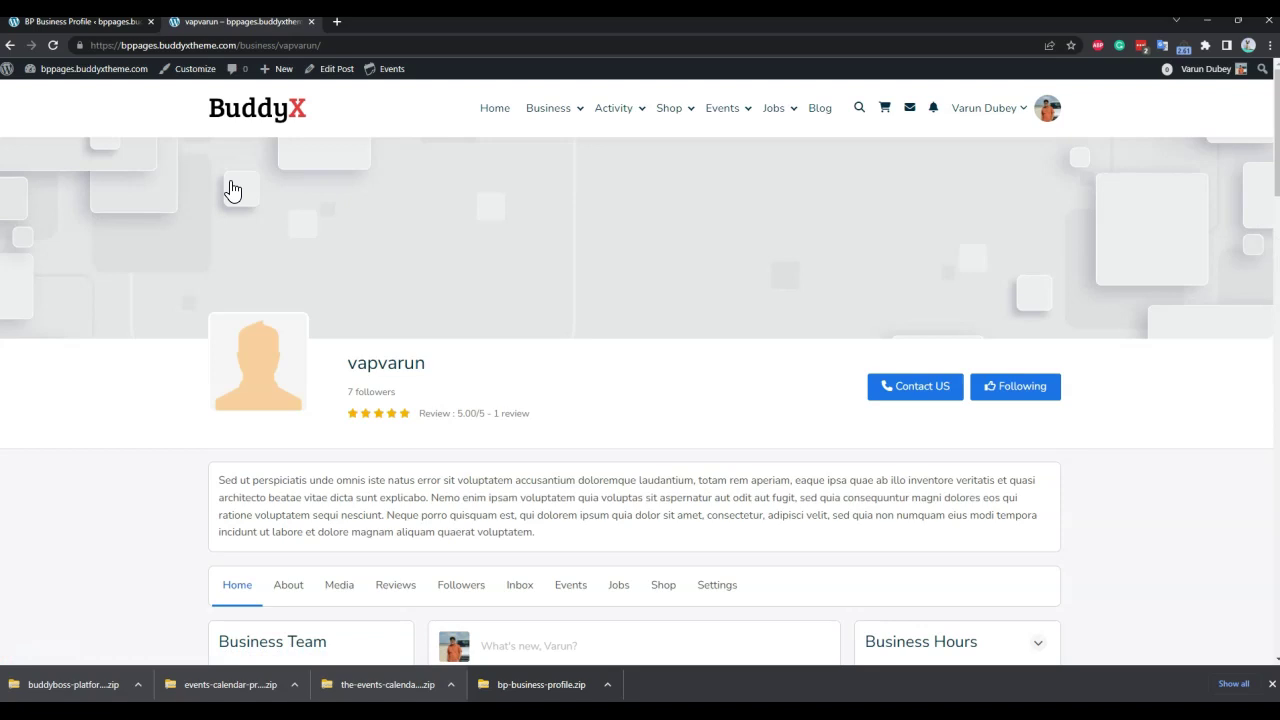
scroll(650, 278, down, 4)
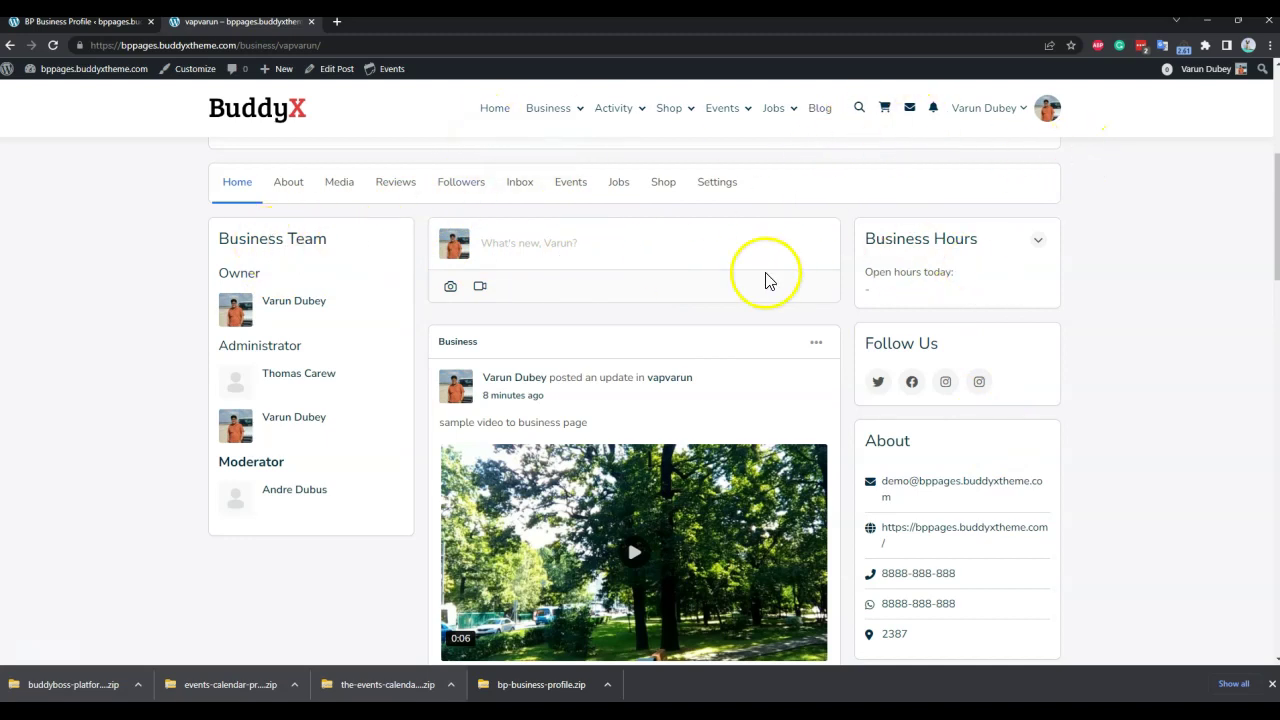
click(501, 245)
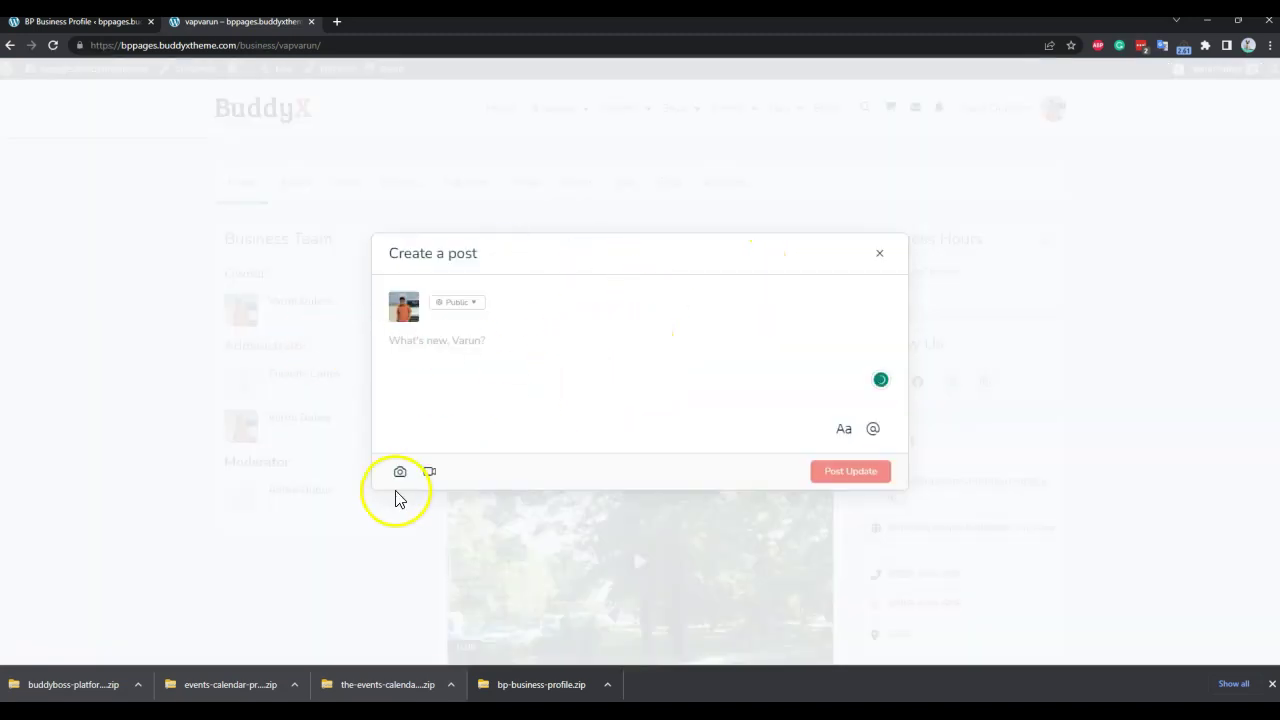
click(880, 254)
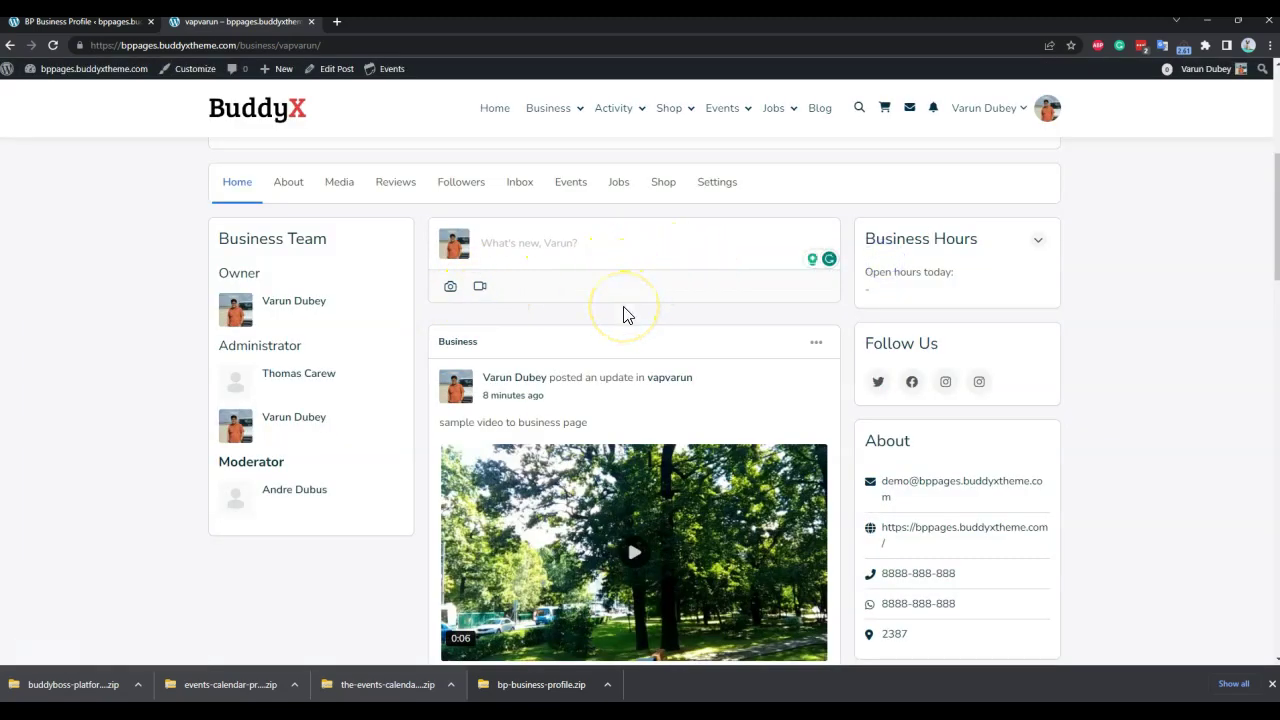
scroll(658, 325, down, 4)
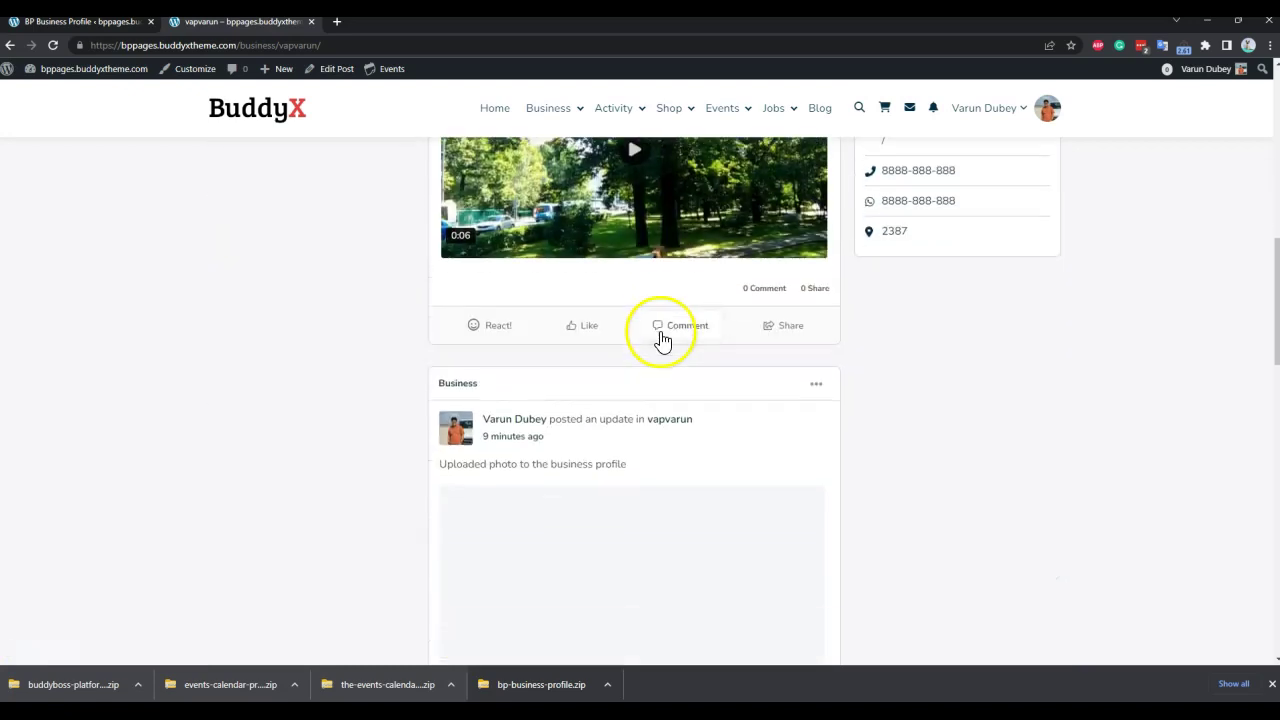
scroll(731, 337, up, 5)
scroll(654, 371, down, 5)
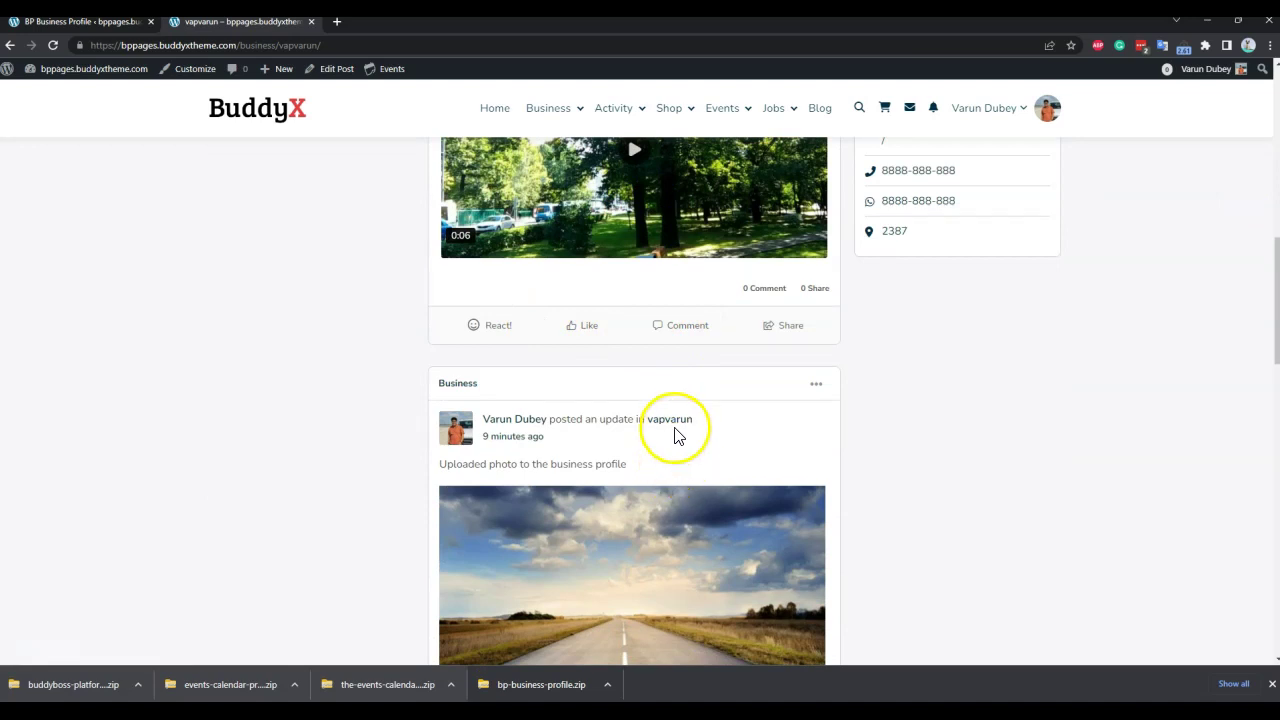
scroll(900, 440, up, 5)
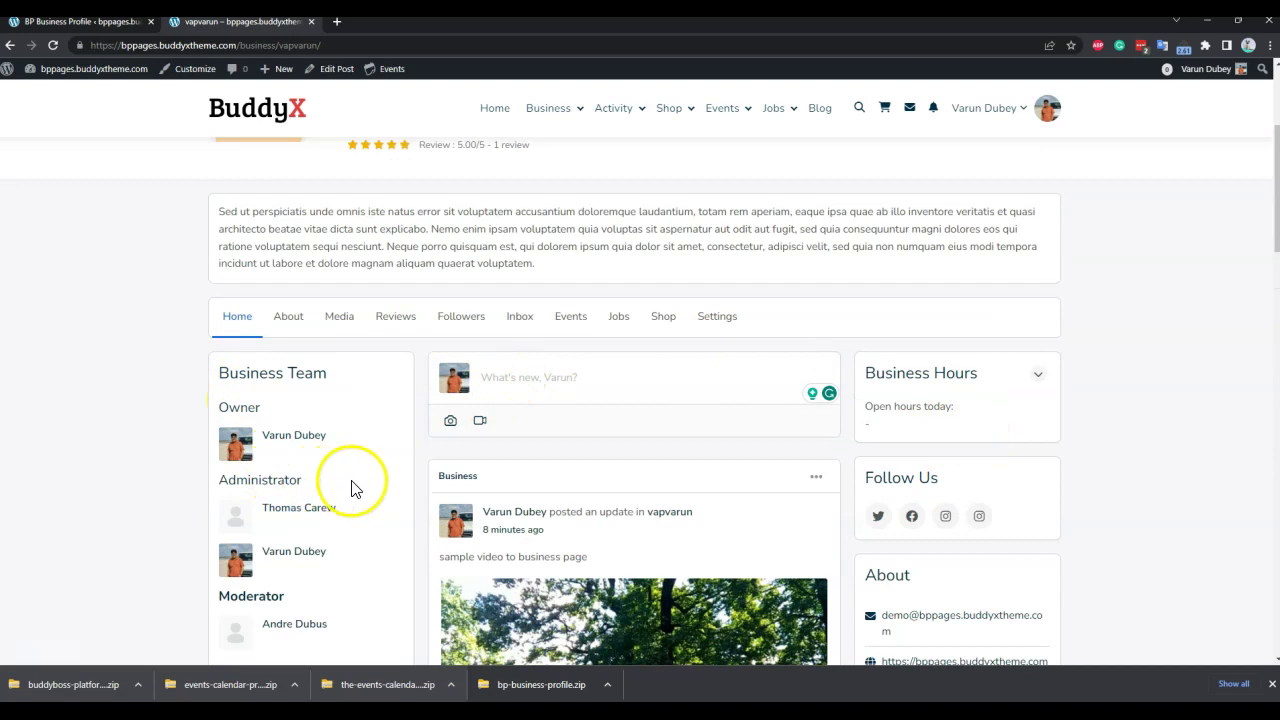
scroll(731, 386, down, 1)
scroll(1020, 262, up, 1)
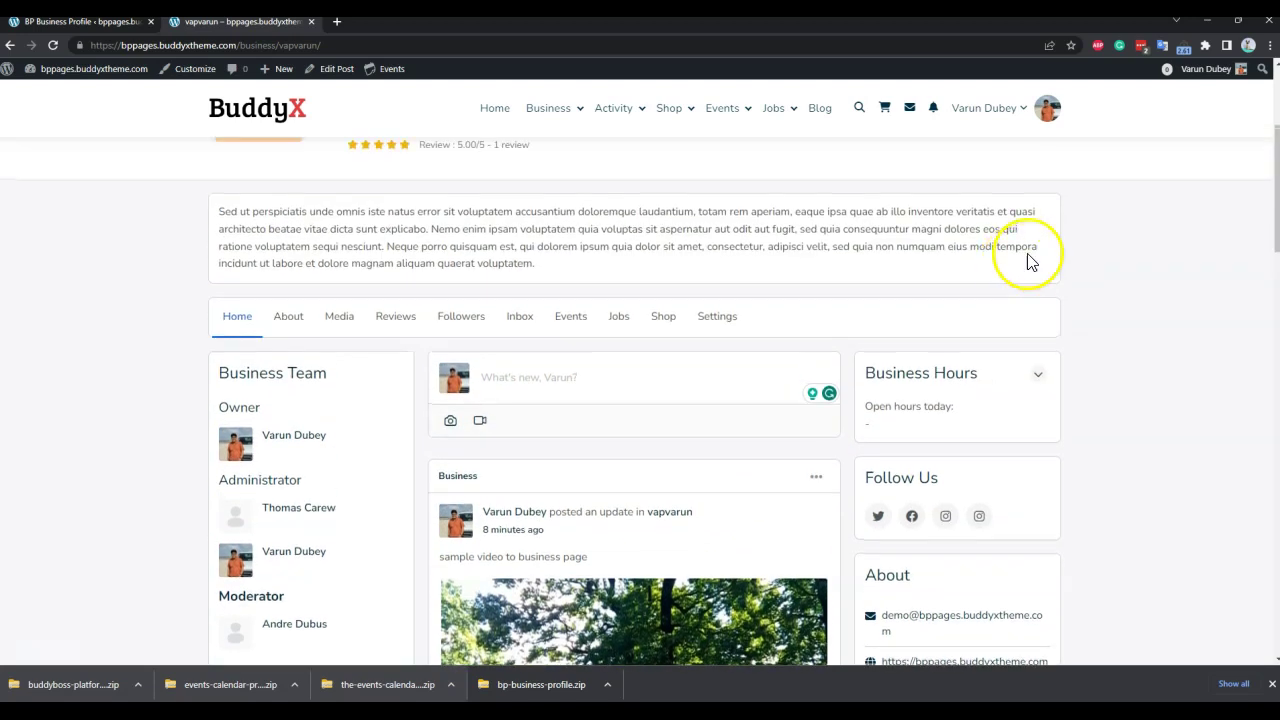
scroll(1030, 200, up, 2)
scroll(990, 250, down, 3)
scroll(629, 345, down, 1)
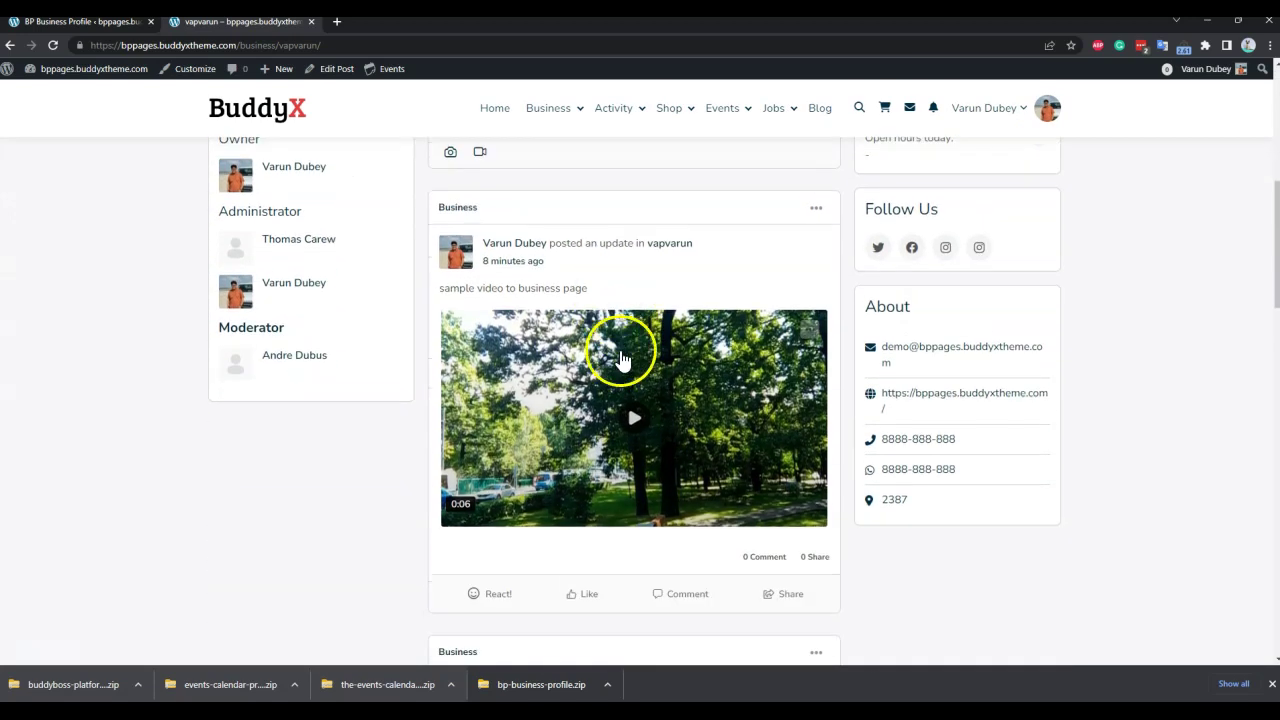
scroll(968, 460, down, 1)
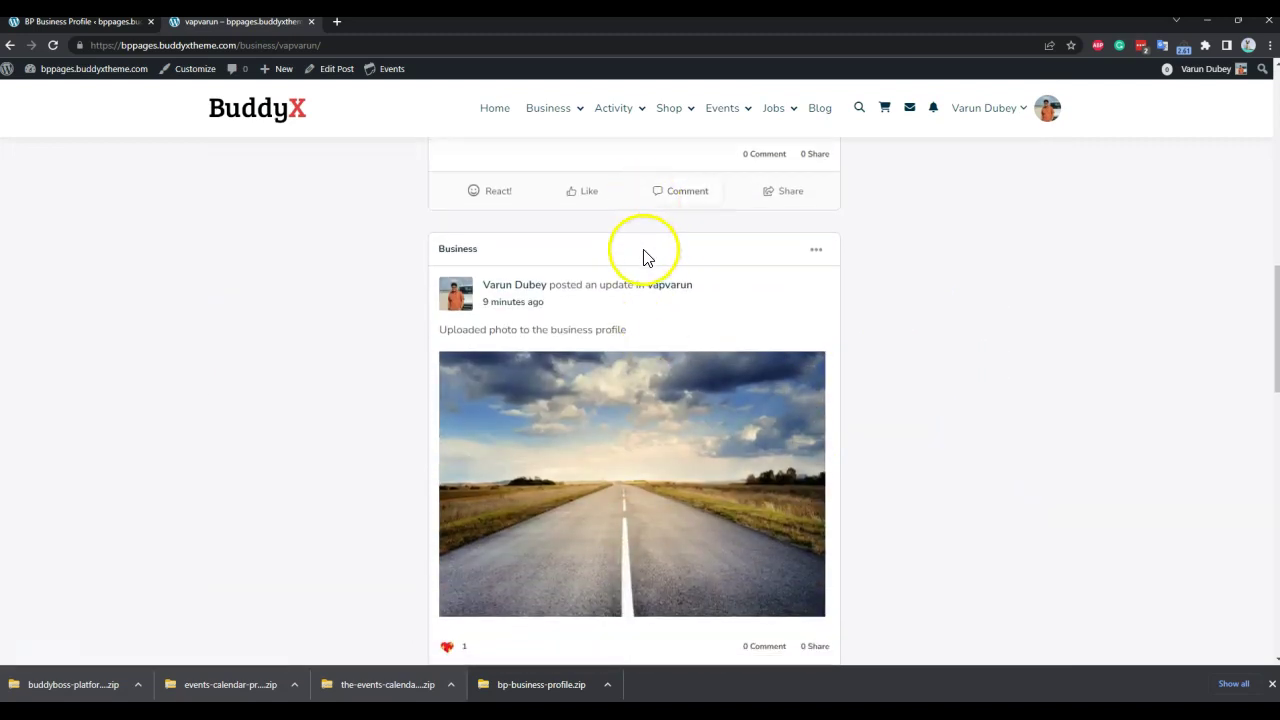
scroll(995, 350, up, 4)
scroll(1071, 334, up, 2)
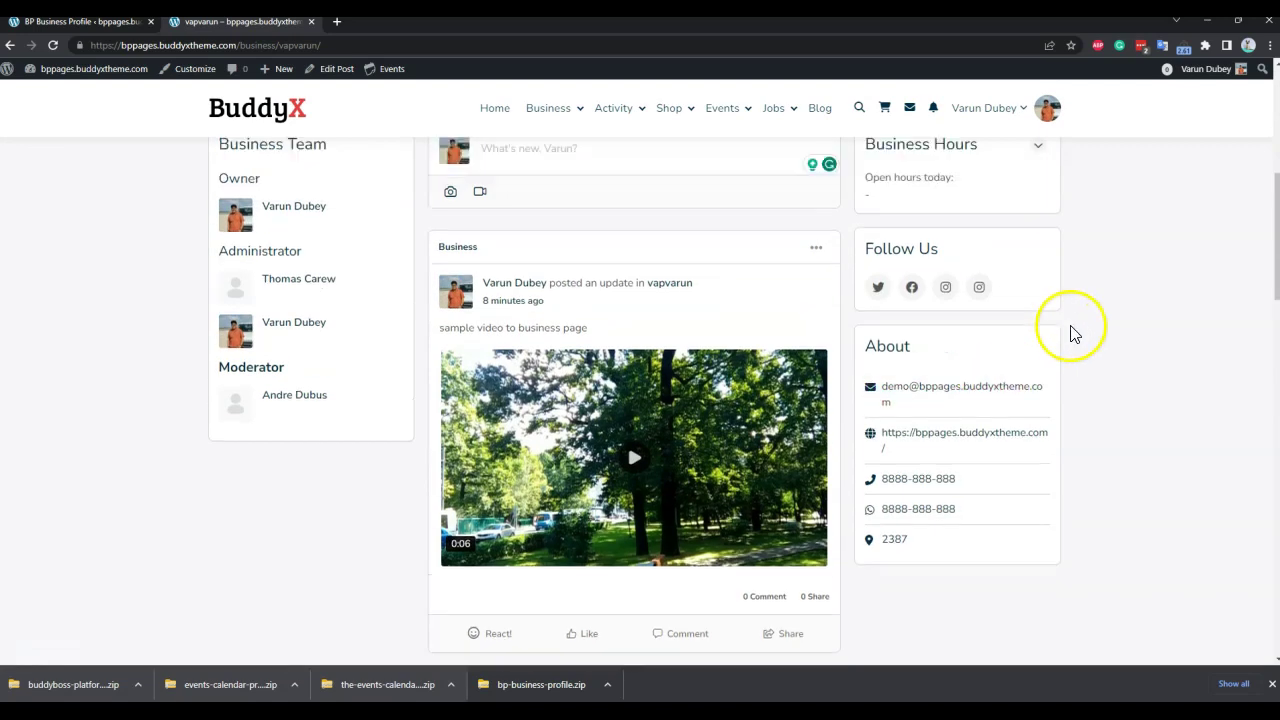
scroll(671, 257, up, 3)
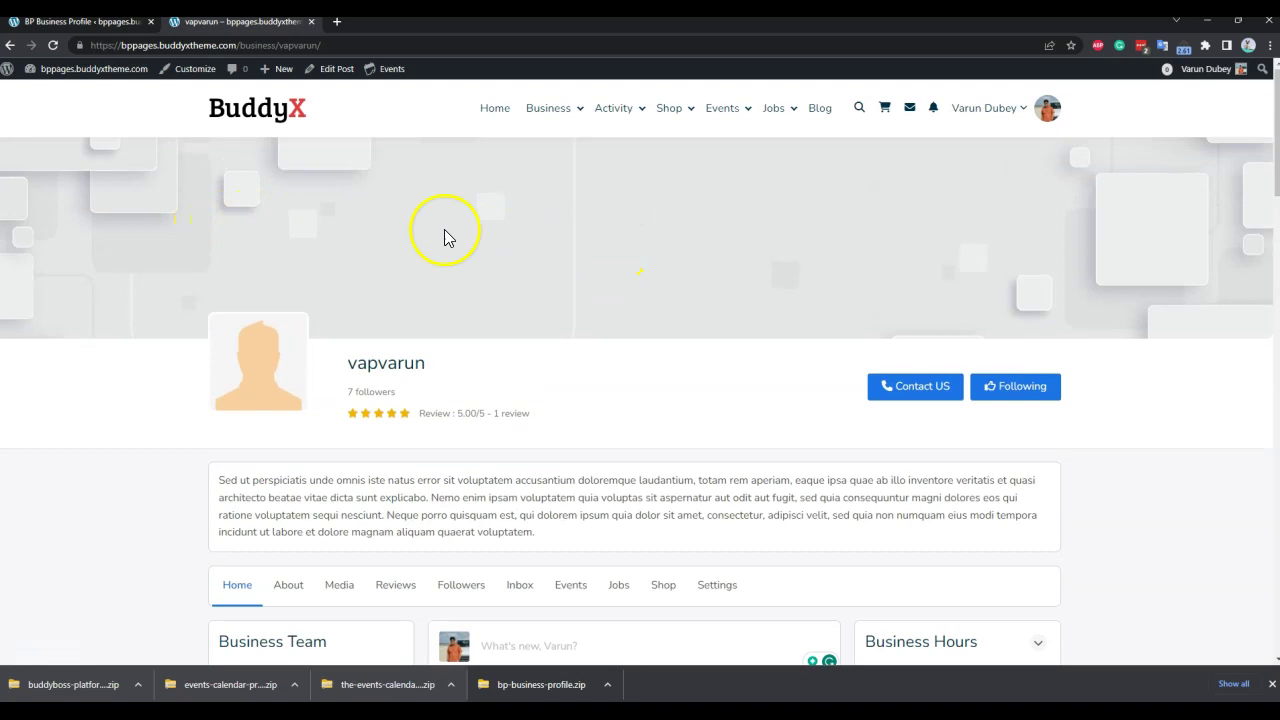
scroll(485, 232, down, 3)
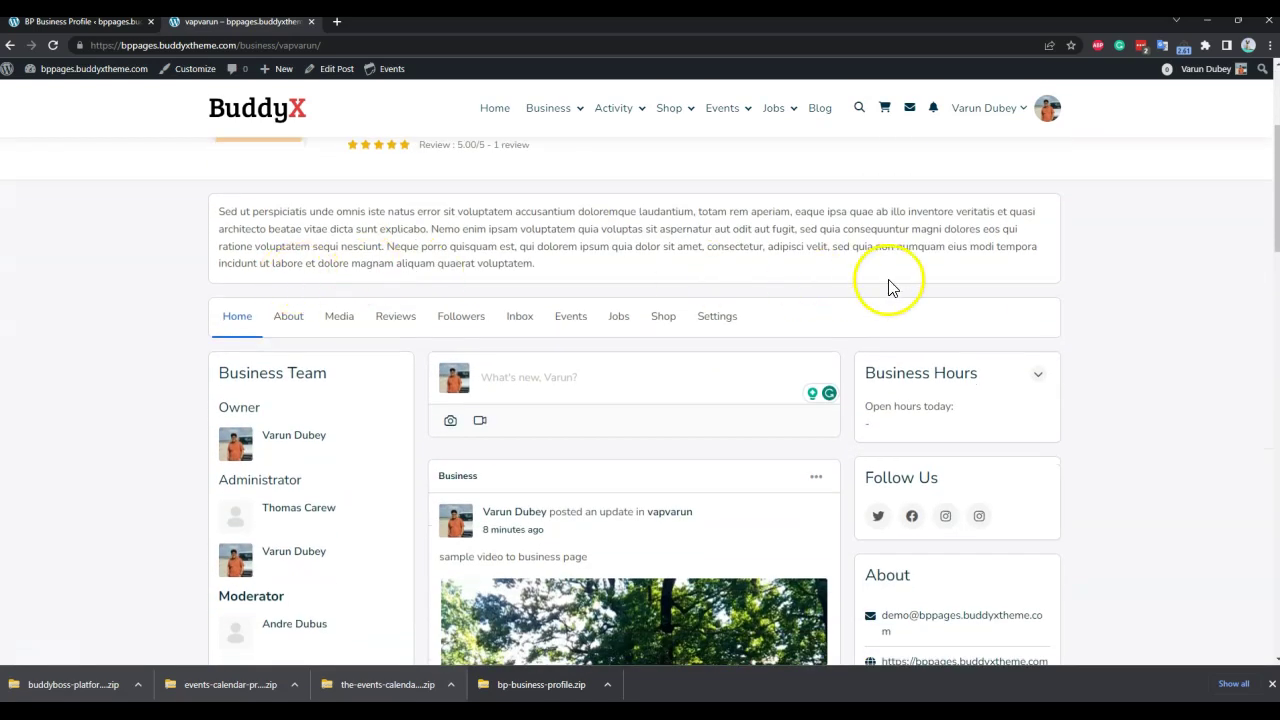
scroll(866, 271, up, 3)
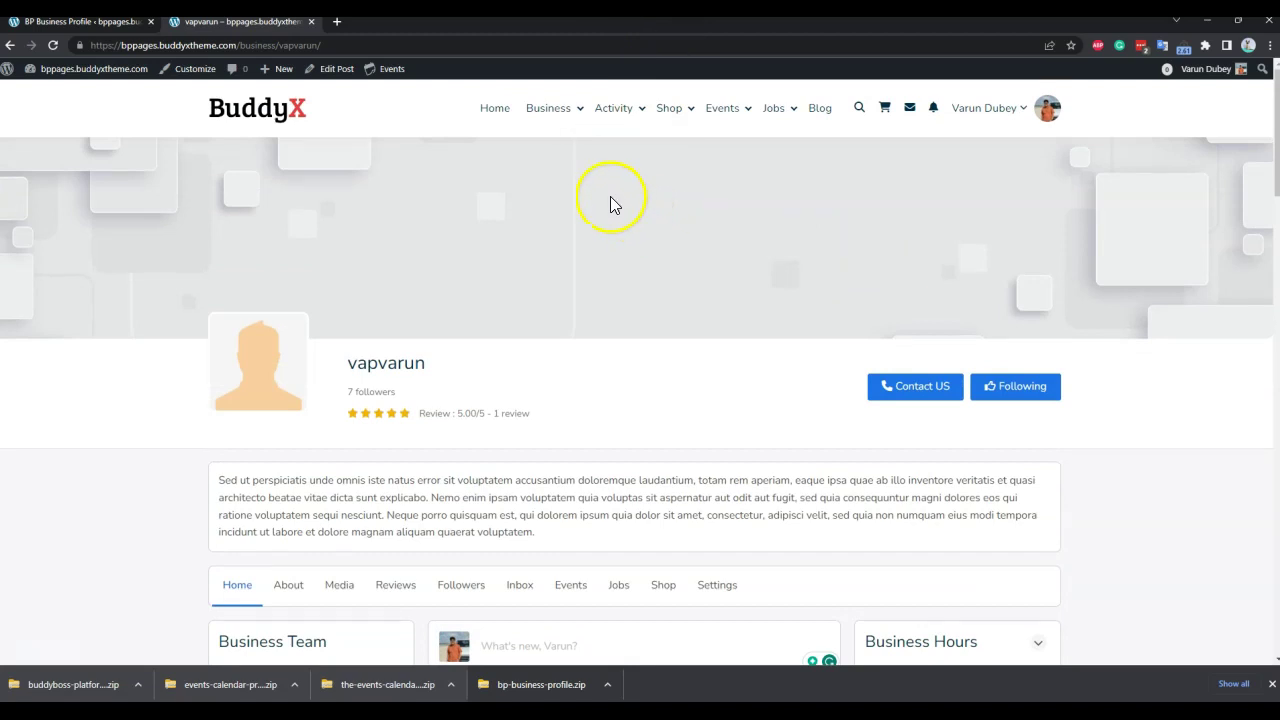
click(537, 107)
Step: Browse the Business directory, then go to the site-wide Activity feed
mouse_move(727, 120)
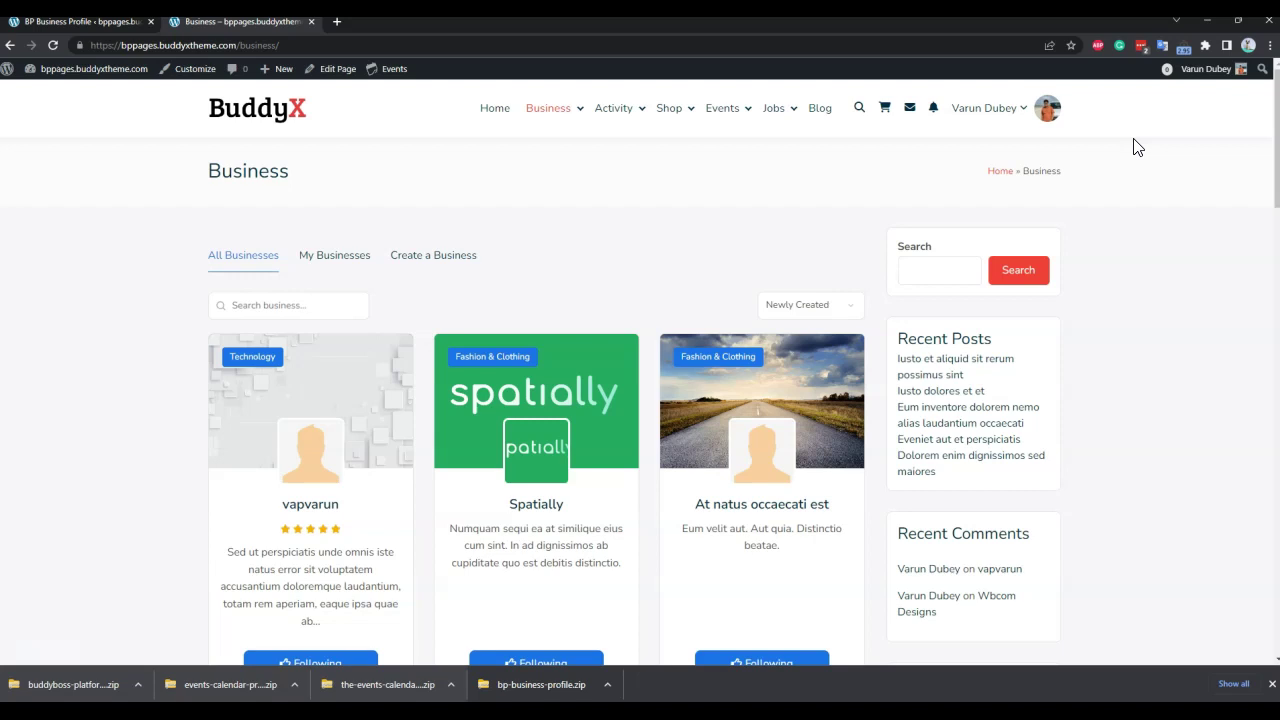
click(616, 108)
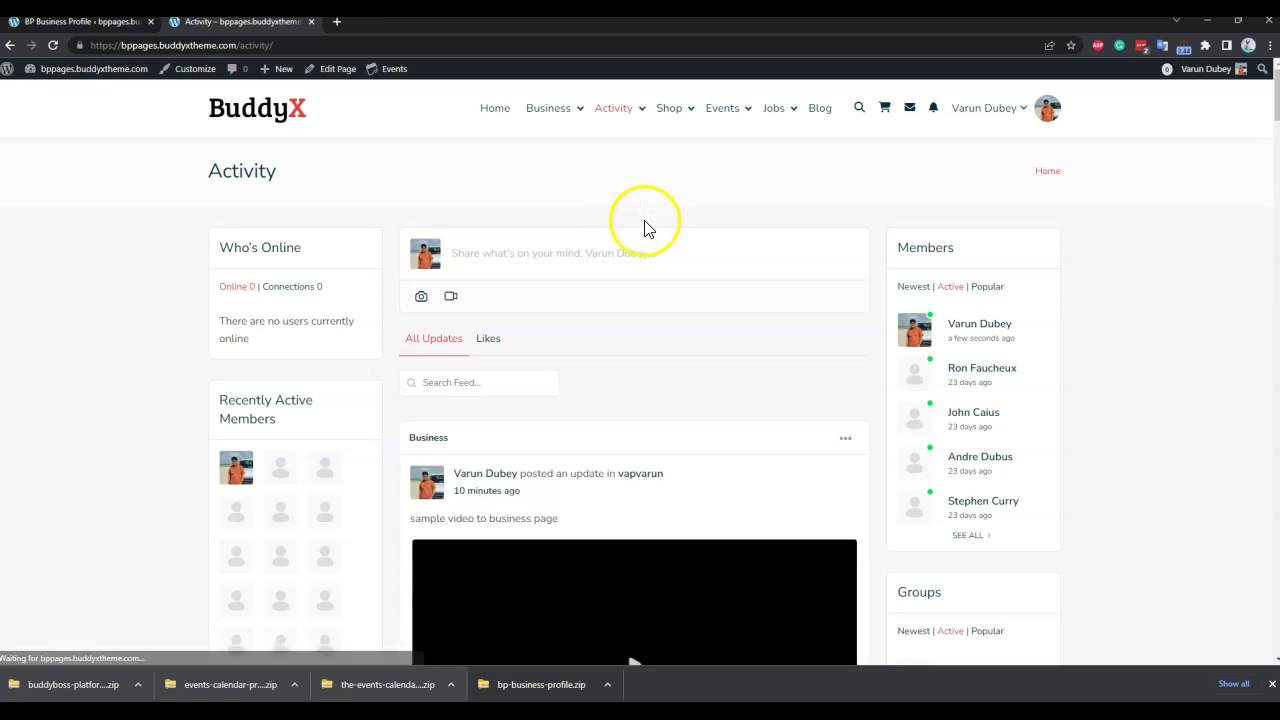
Step: Open the vapvarun business page from its video post in the Activity feed
scroll(616, 337, down, 3)
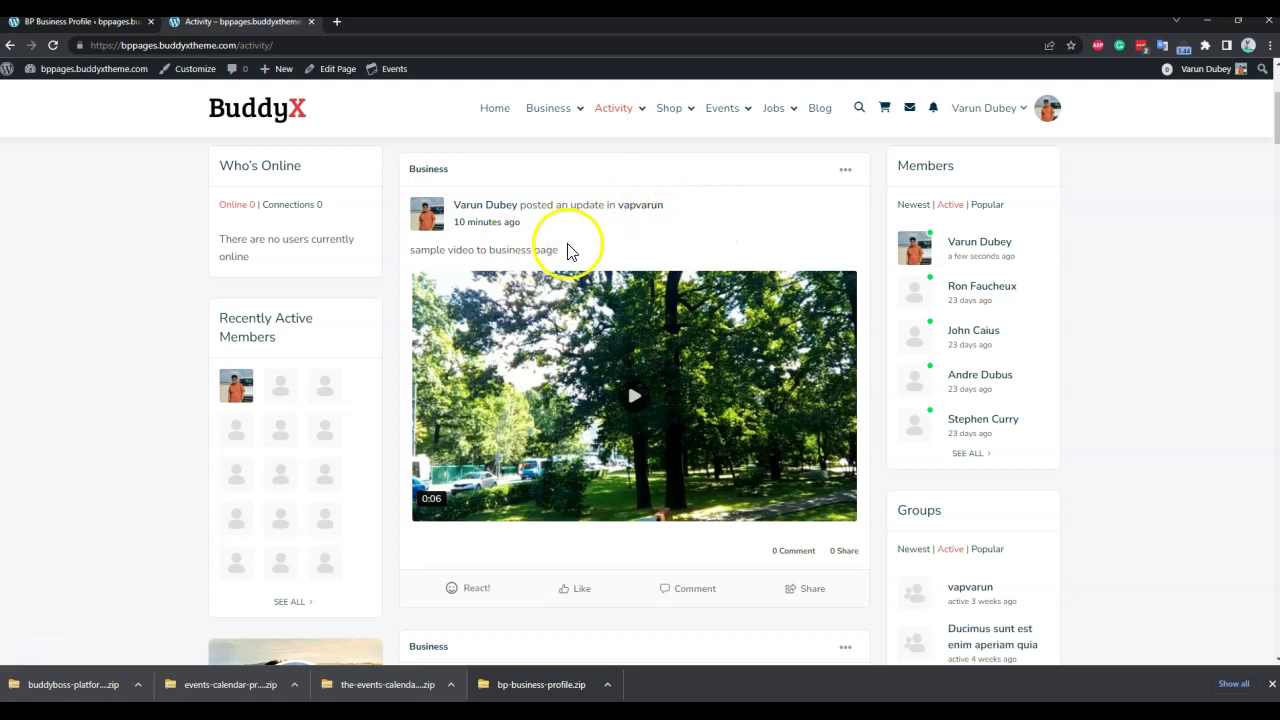
click(646, 210)
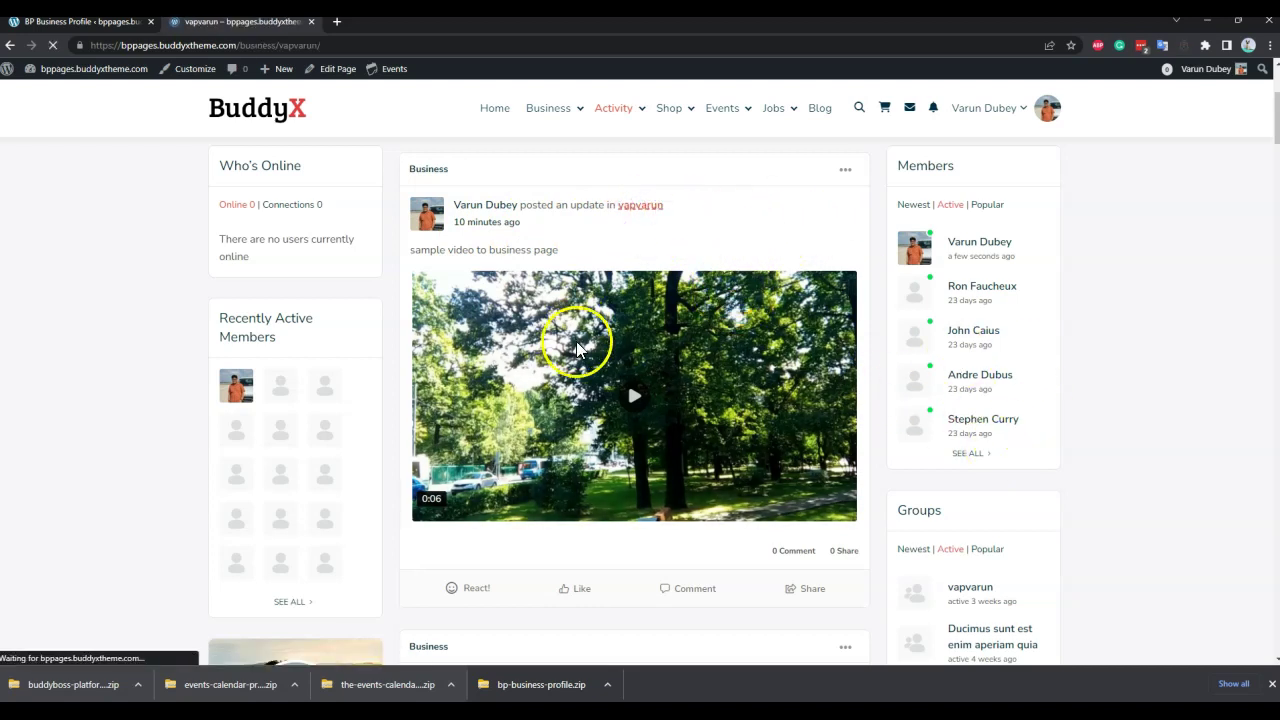
scroll(576, 344, down, 4)
Step: Read the vapvarun business's single review, then switch to its empty Media tab
scroll(600, 340, up, 4)
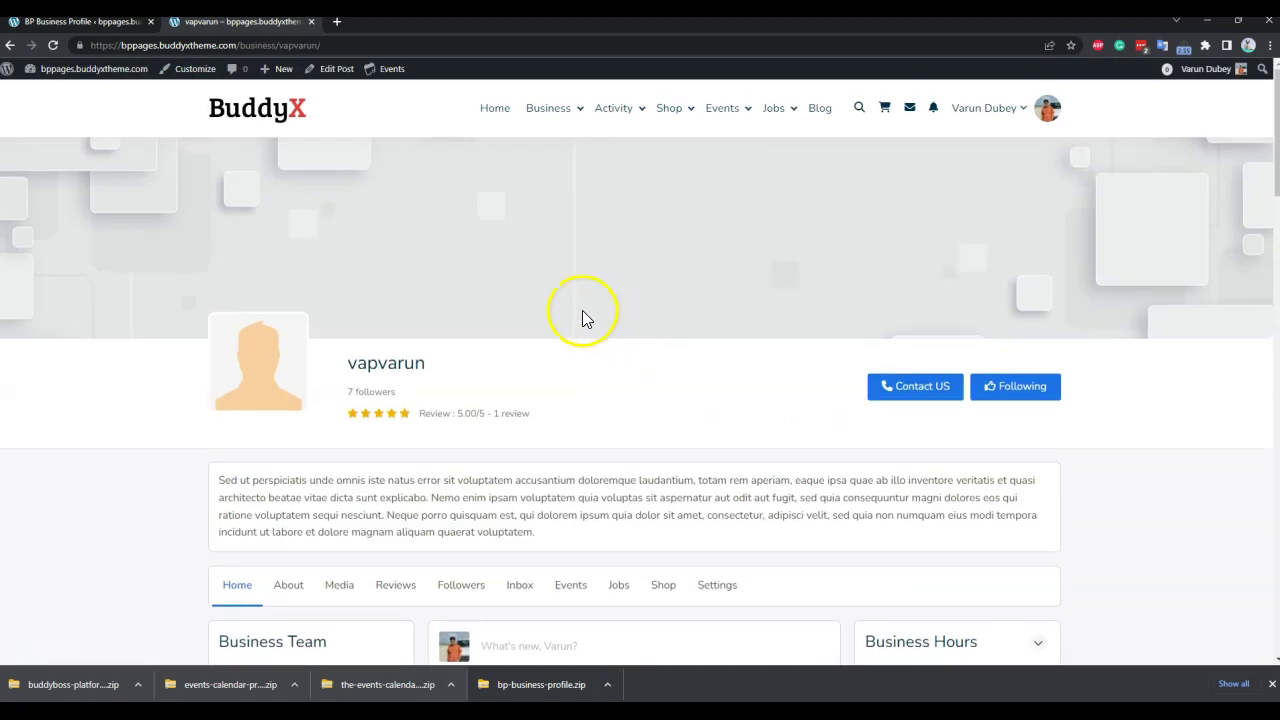
scroll(500, 300, down, 3)
click(395, 316)
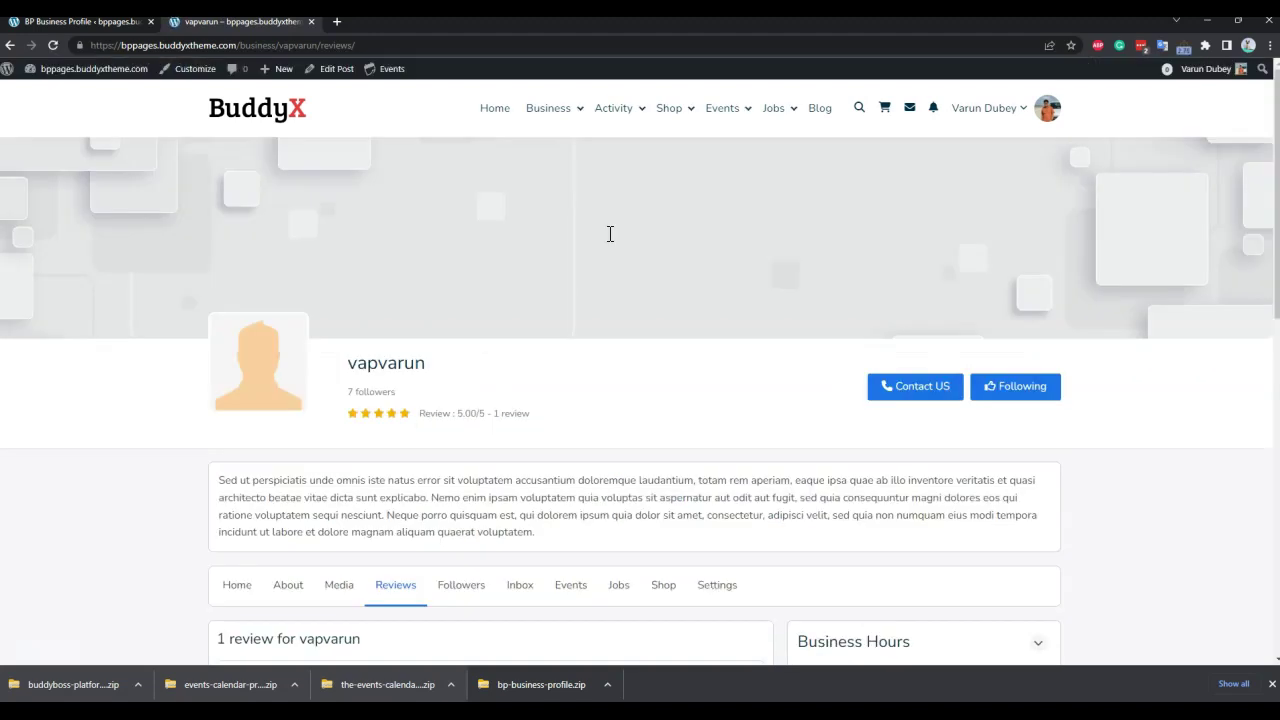
scroll(580, 240, down, 4)
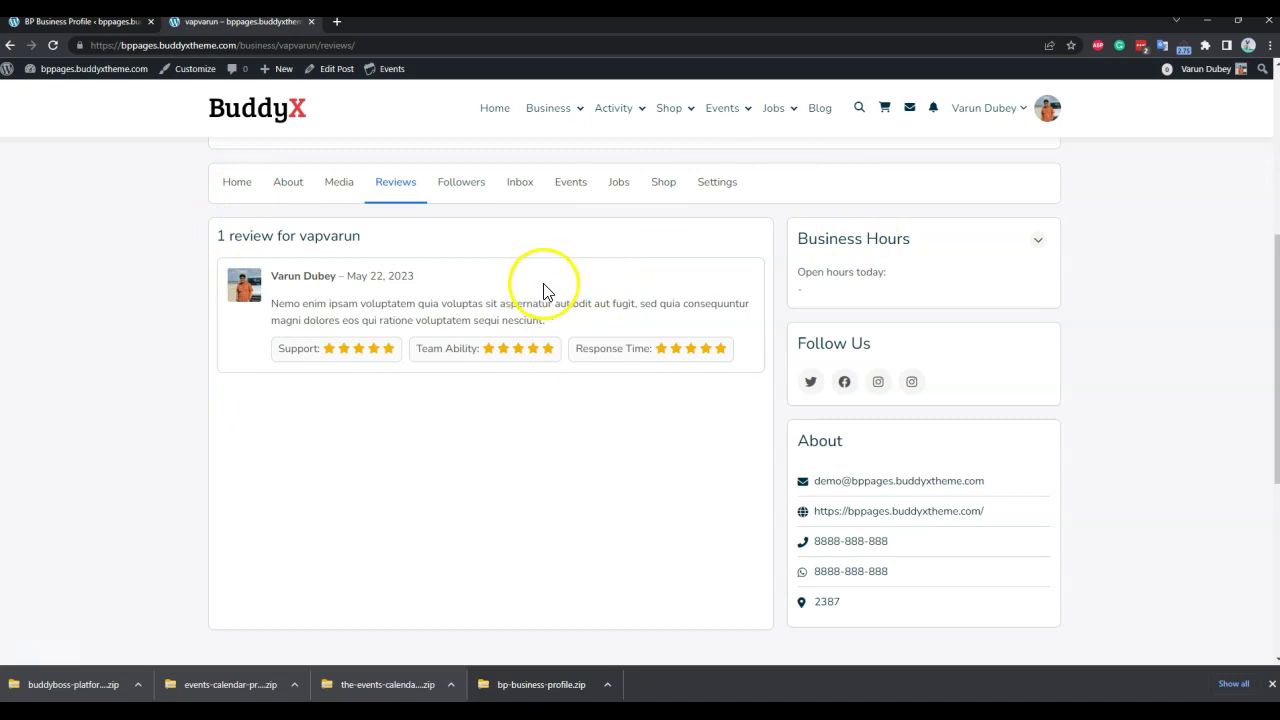
click(335, 183)
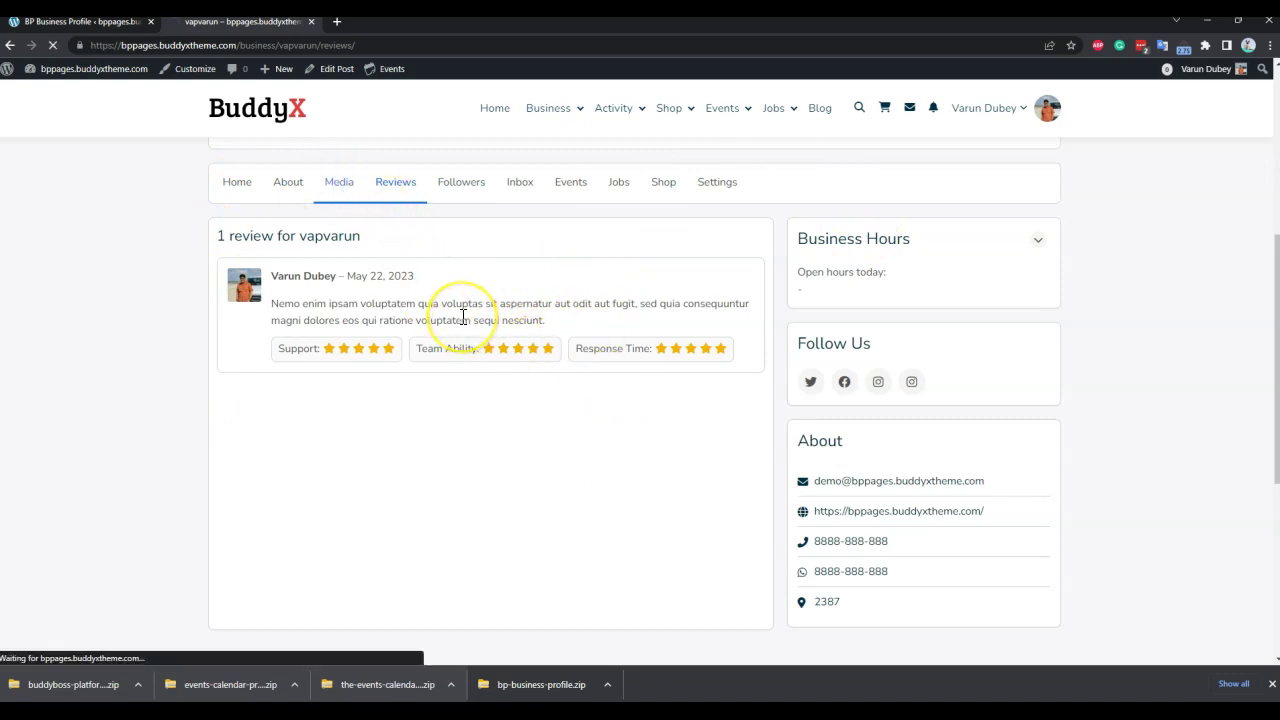
scroll(920, 229, down, 3)
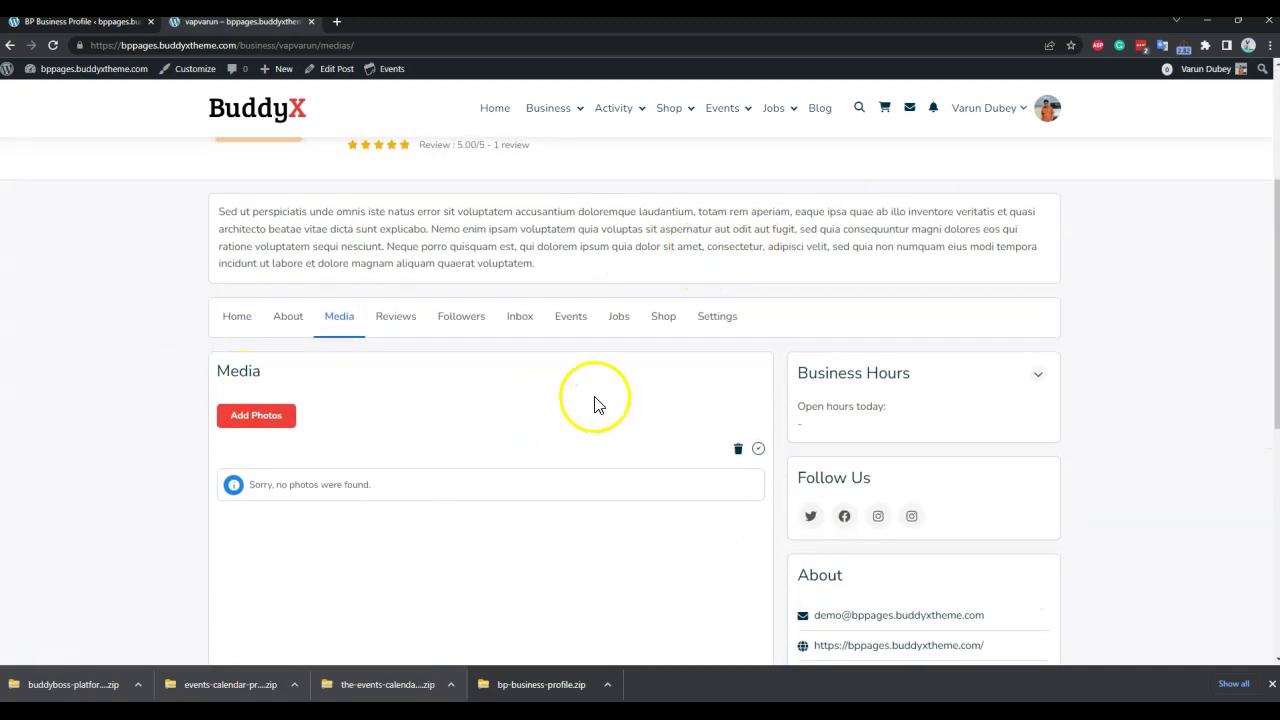
Step: Upload the road image from the Pictures folder to the business's Media gallery
click(256, 415)
click(642, 432)
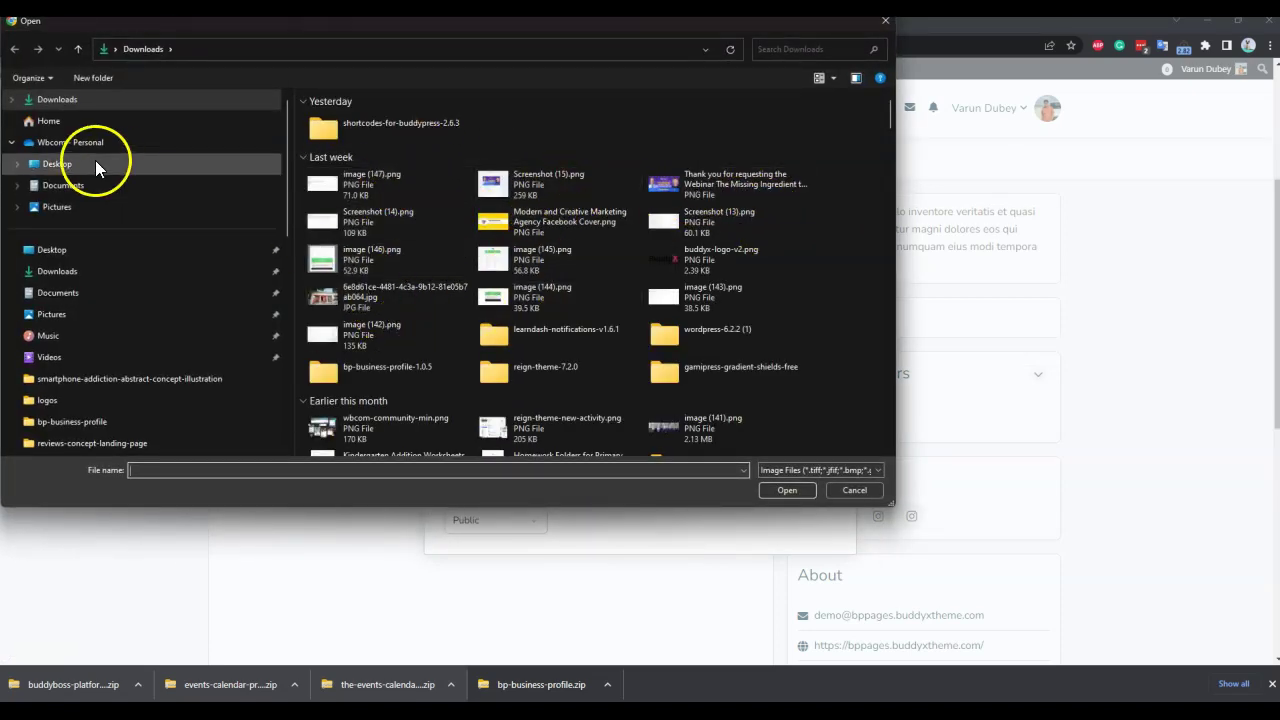
click(57, 206)
click(857, 325)
double_click(857, 325)
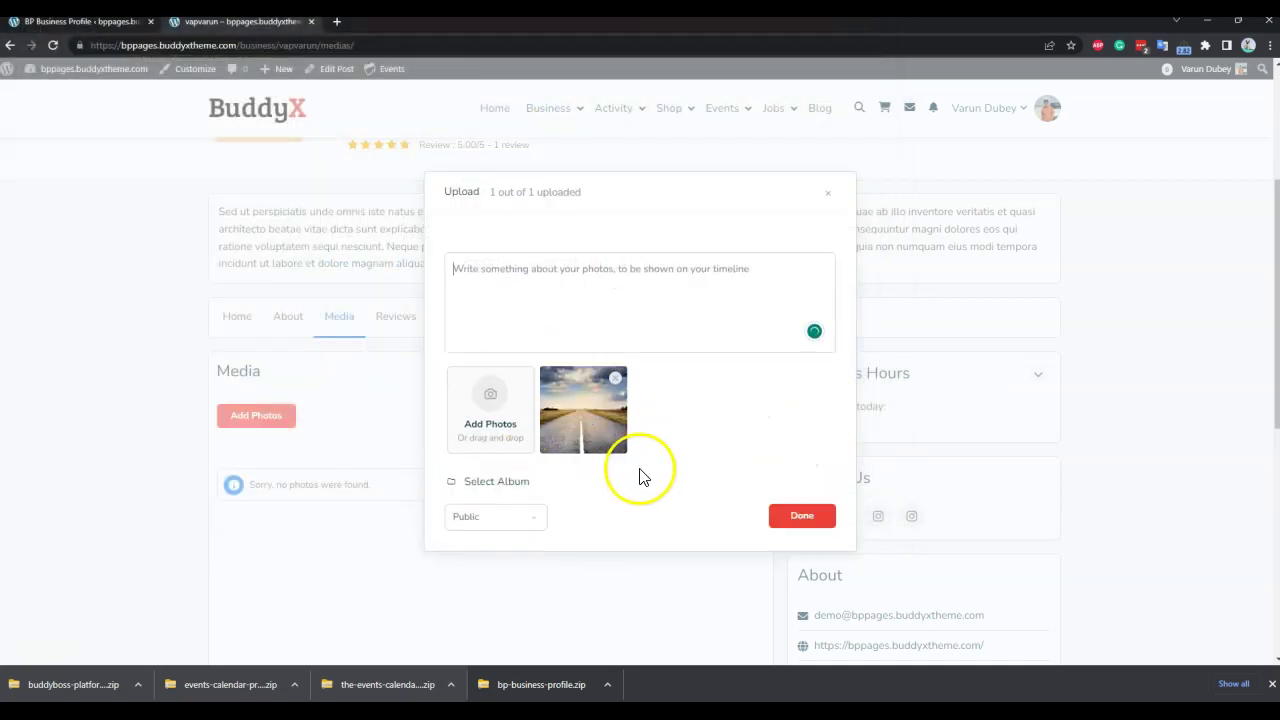
click(792, 517)
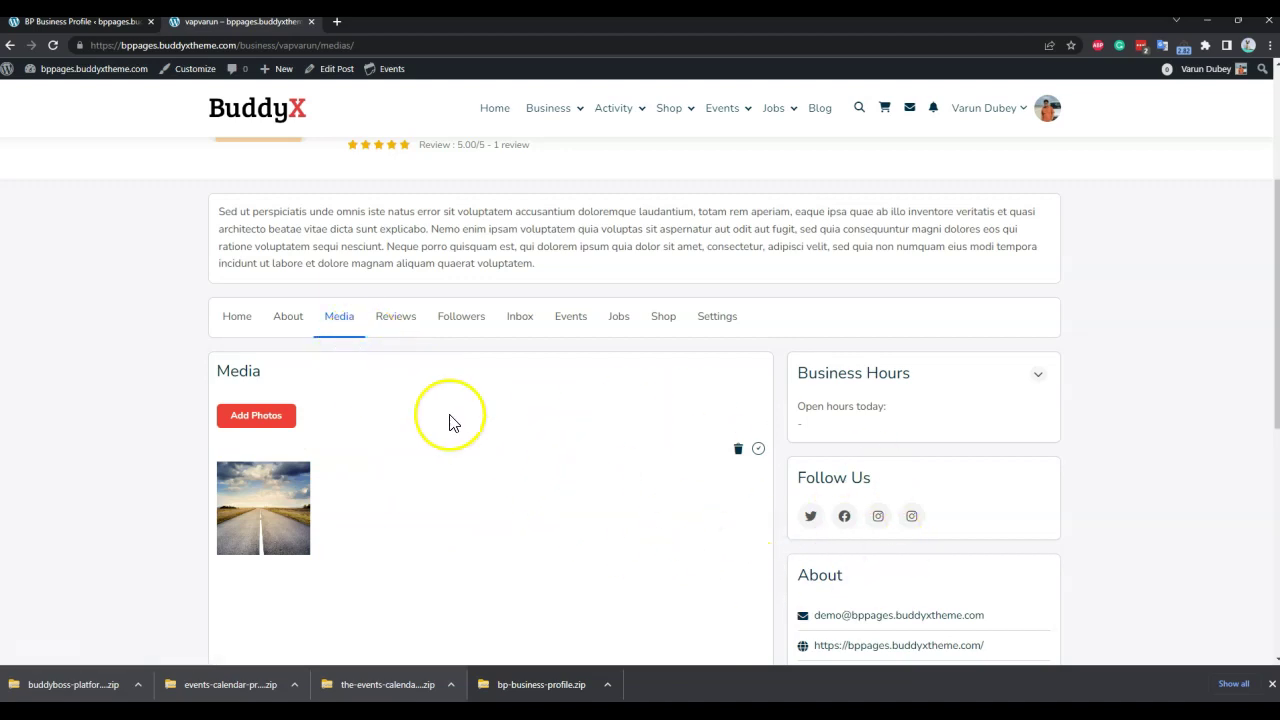
Step: Open the business's Followers tab and scroll through the follower list
click(474, 320)
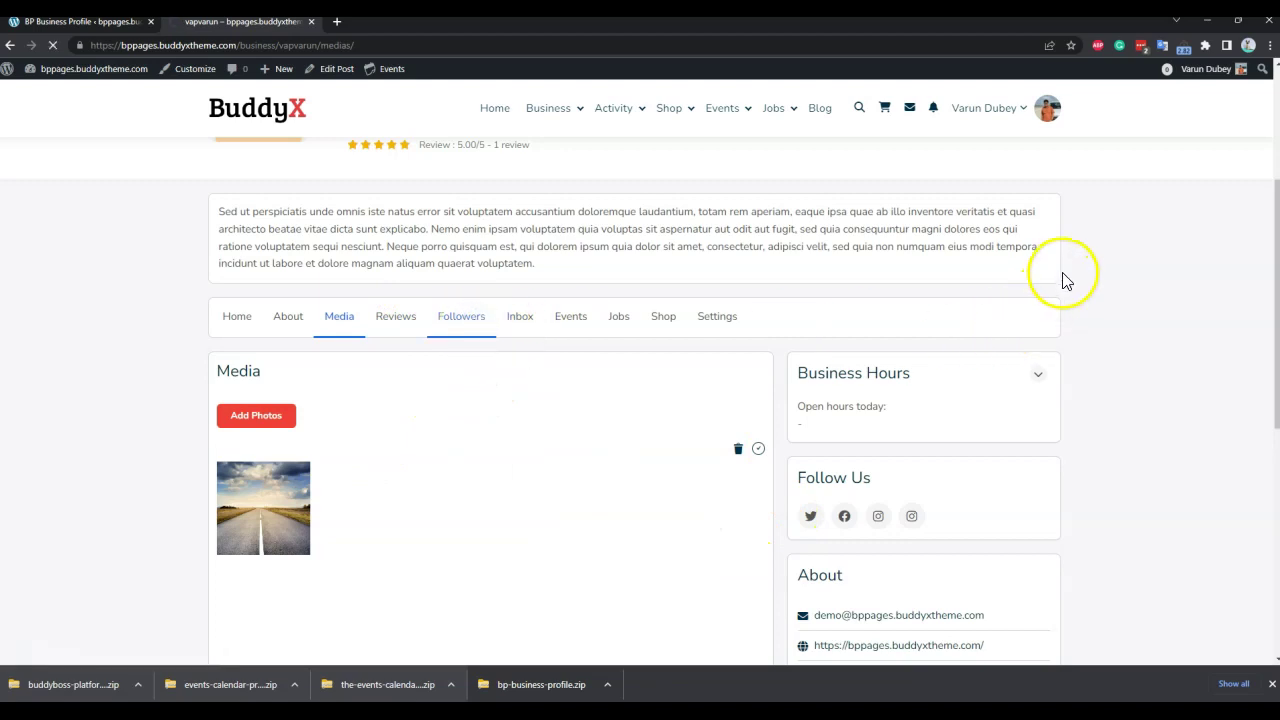
scroll(723, 277, down, 4)
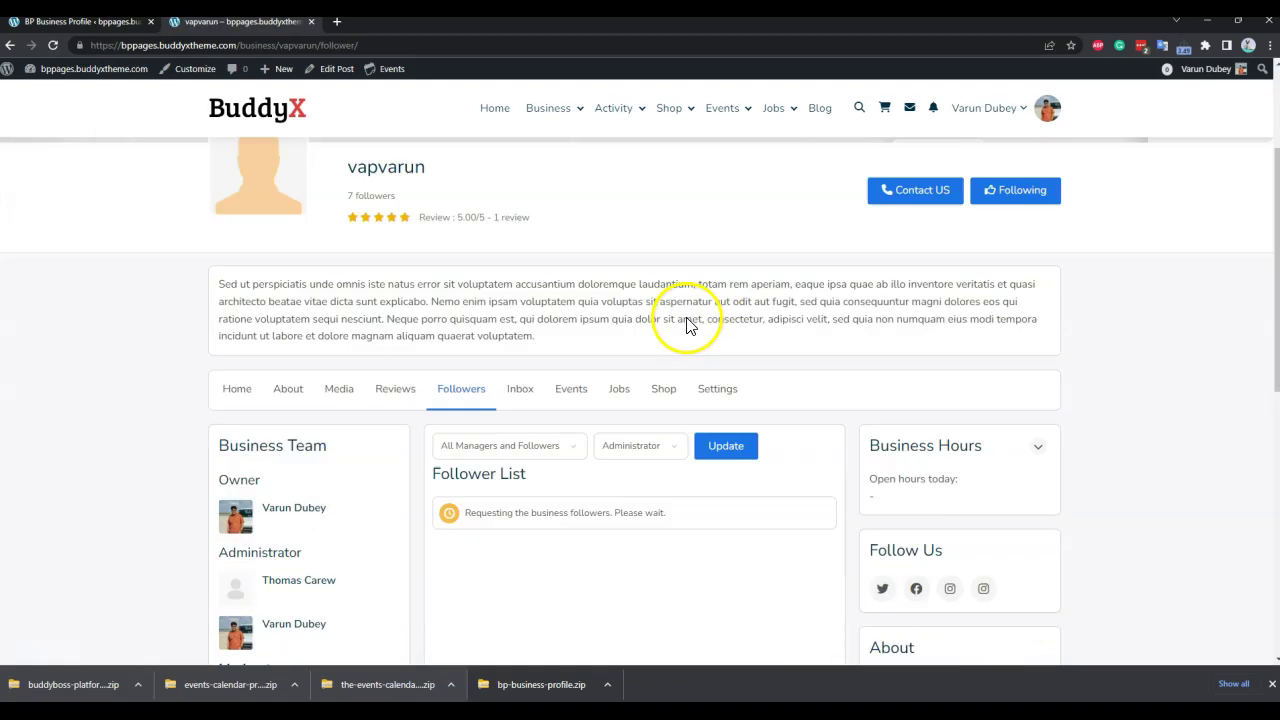
scroll(670, 416, down, 2)
scroll(660, 508, up, 2)
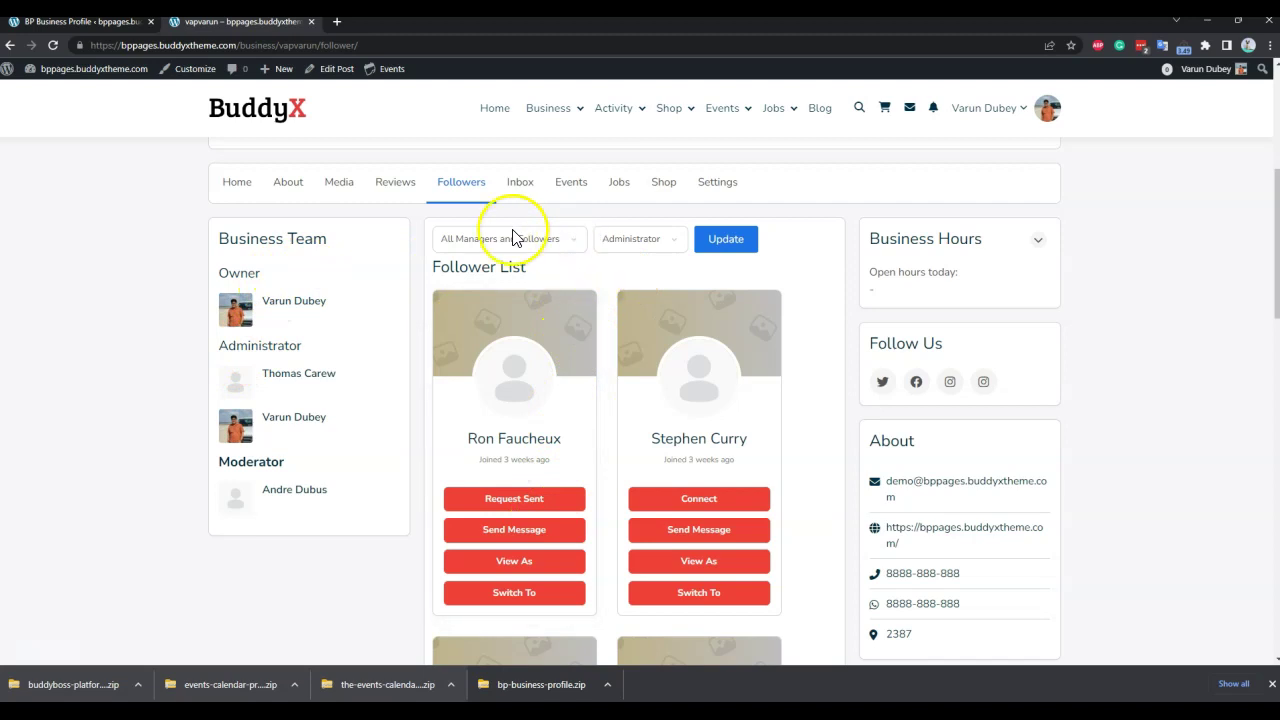
scroll(577, 465, down, 3)
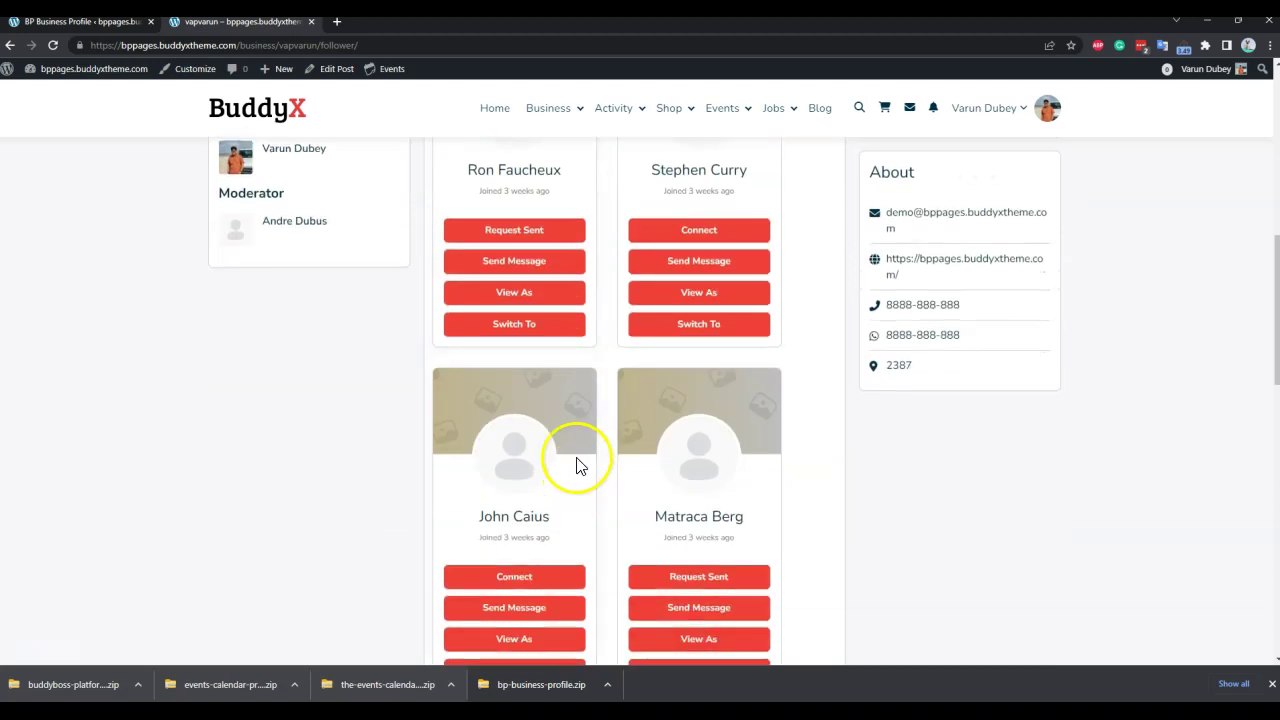
scroll(271, 267, up, 2)
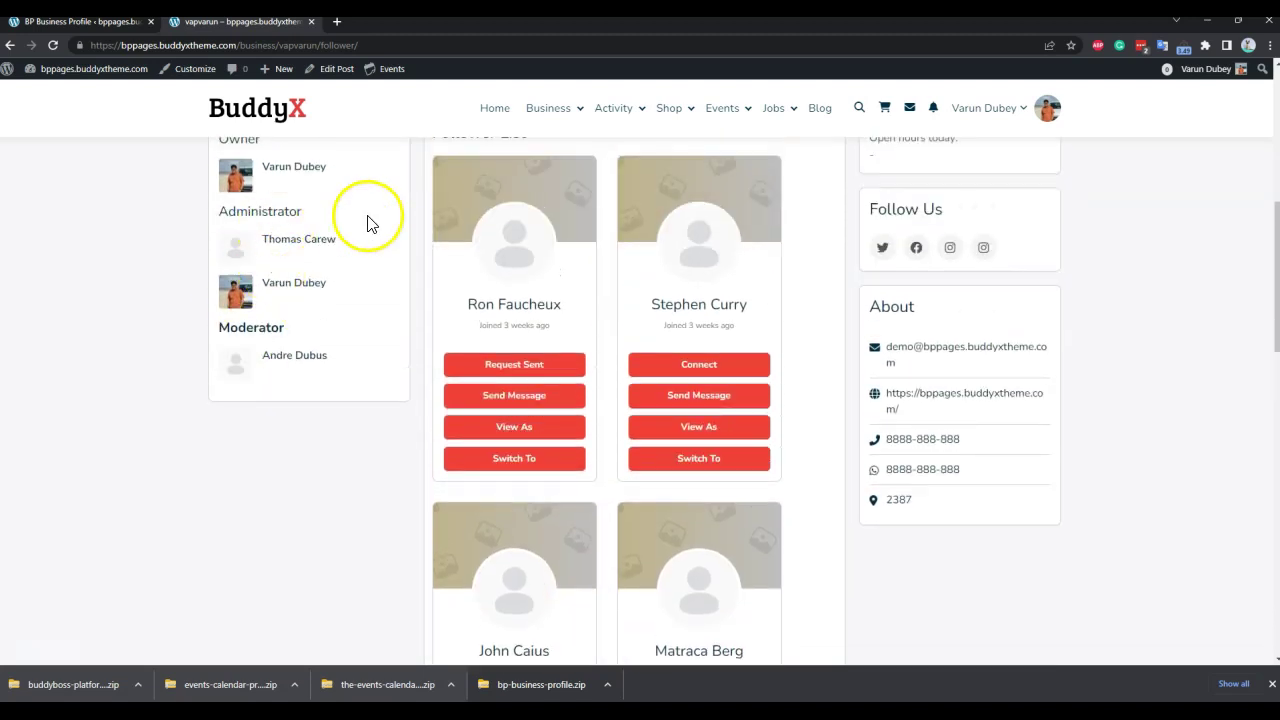
scroll(700, 300, up, 4)
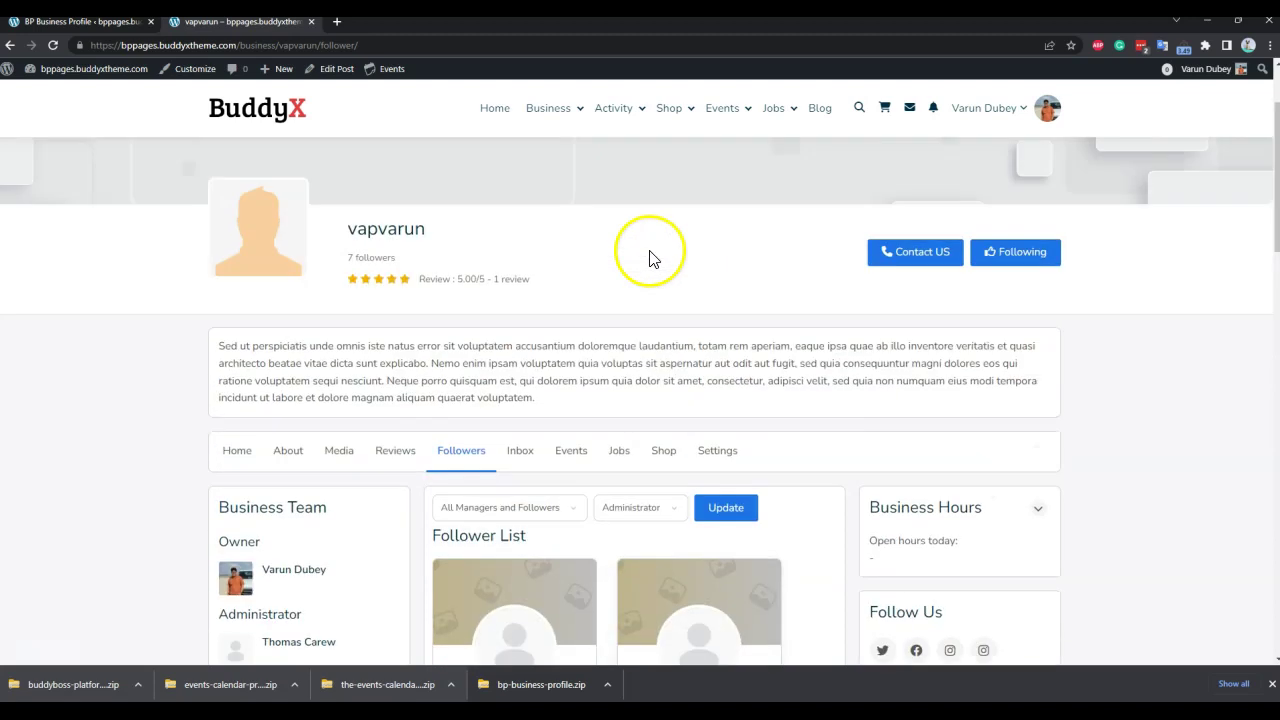
Step: Pick a member and view its role choices without changing anything, then open the Inbox
click(521, 508)
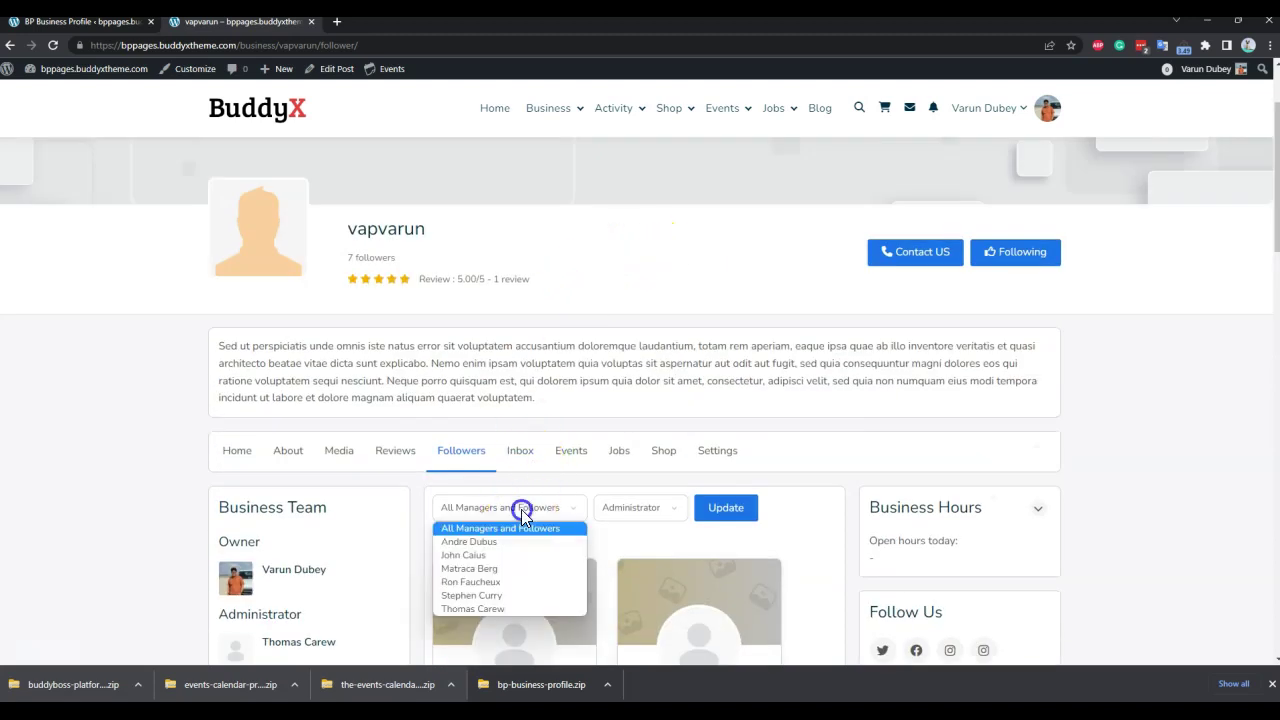
click(520, 568)
click(643, 510)
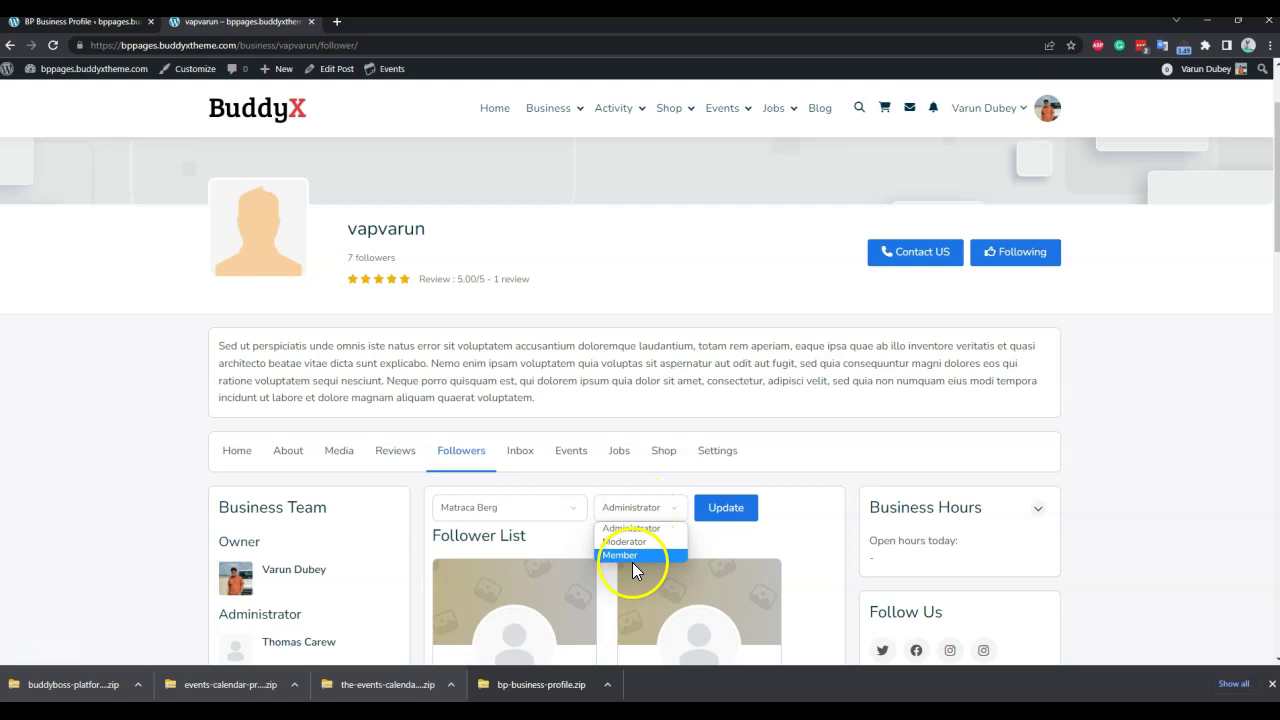
click(806, 468)
scroll(755, 458, down, 1)
scroll(754, 458, down, 1)
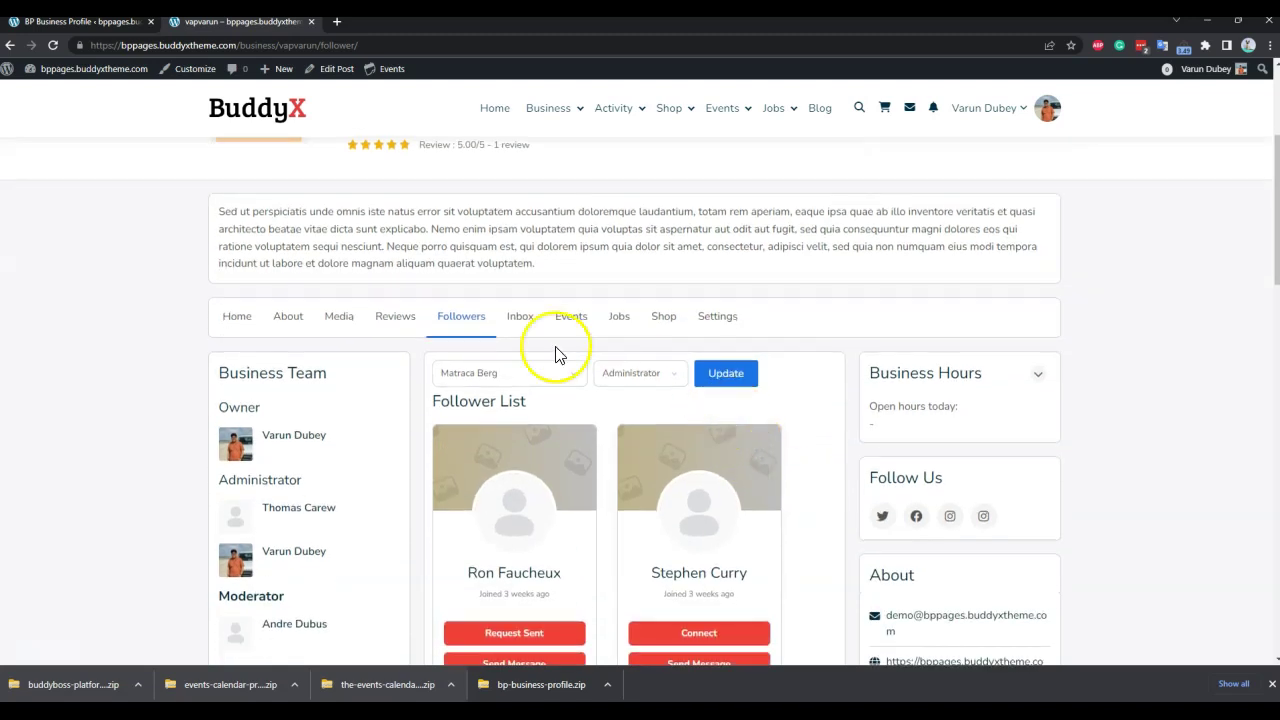
click(533, 322)
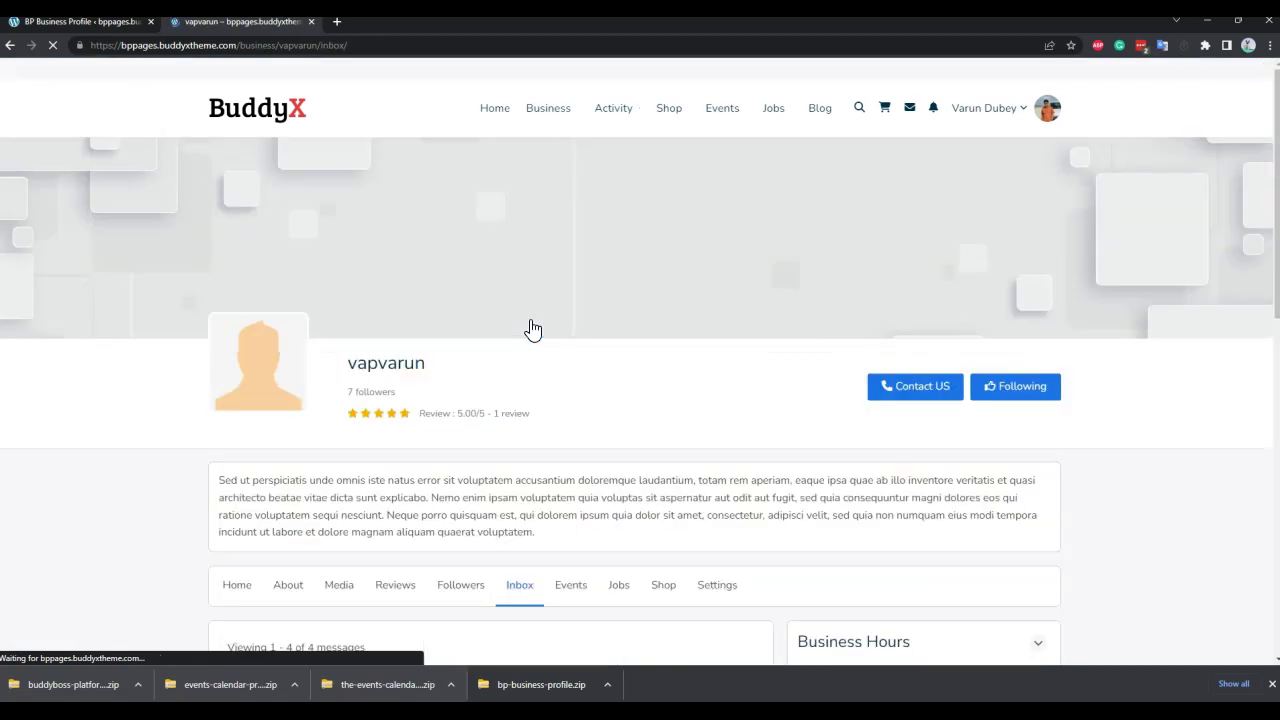
scroll(706, 393, down, 4)
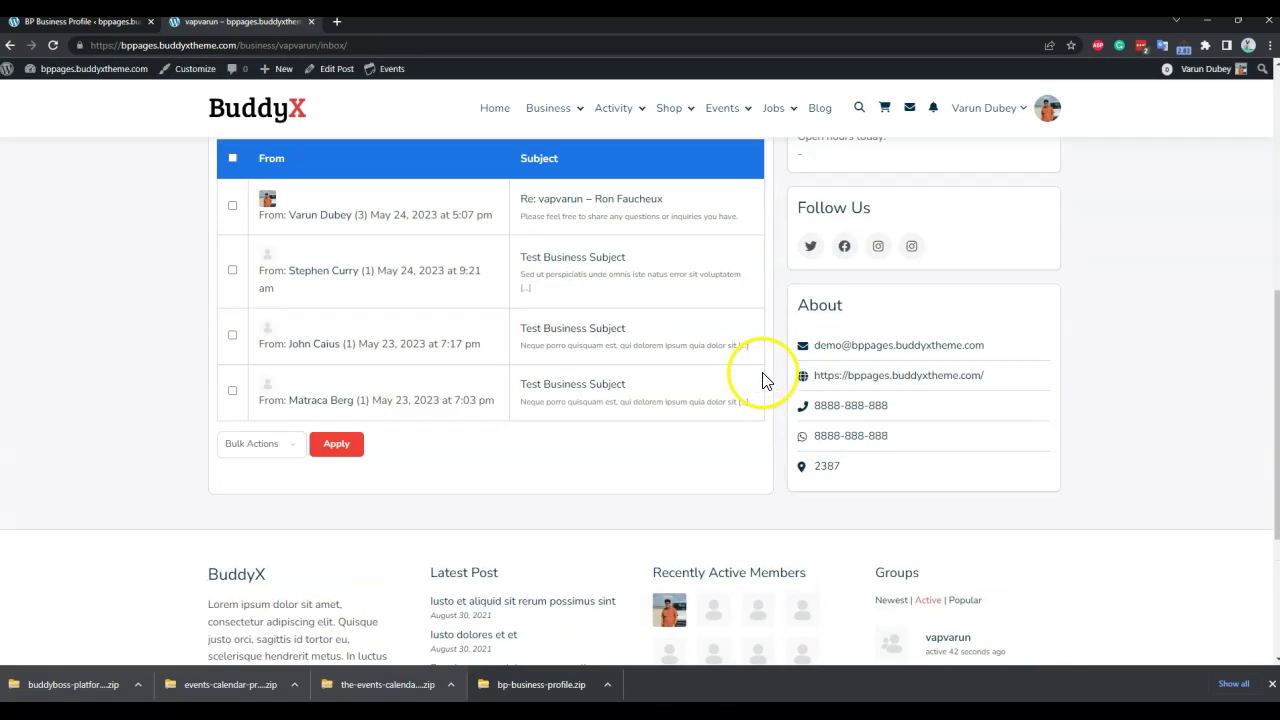
scroll(760, 377, up, 3)
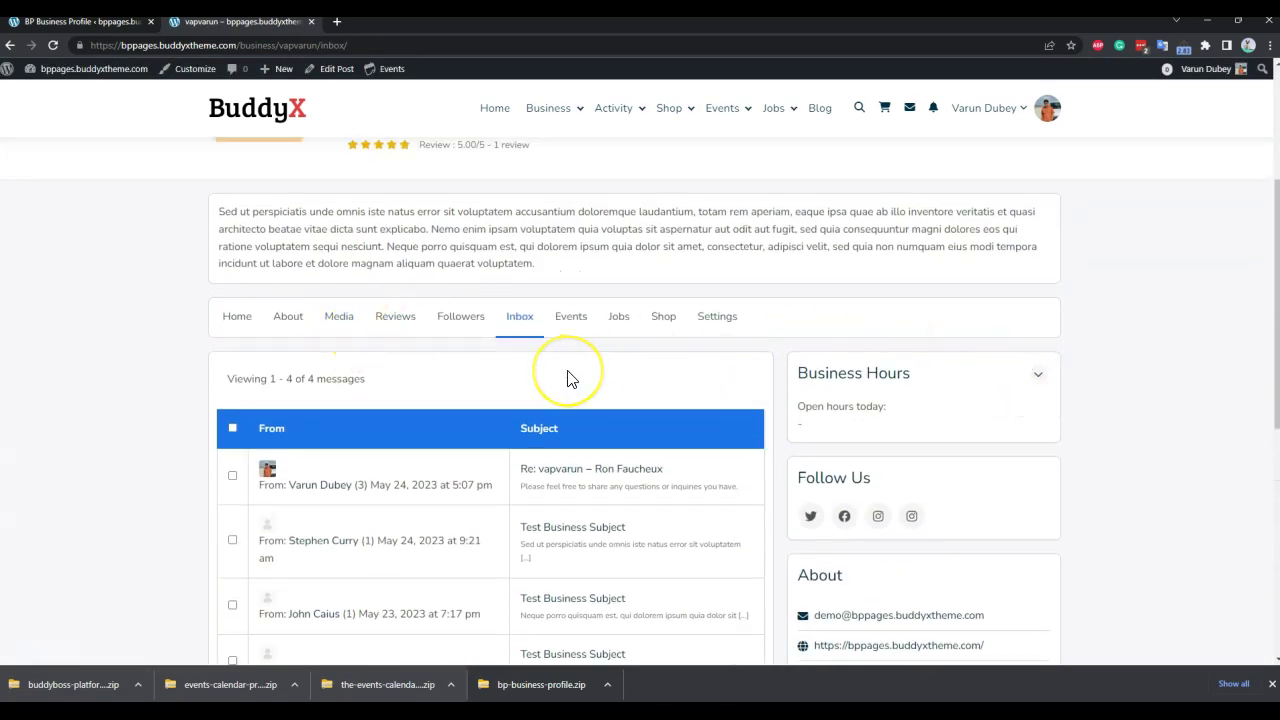
scroll(567, 378, down, 3)
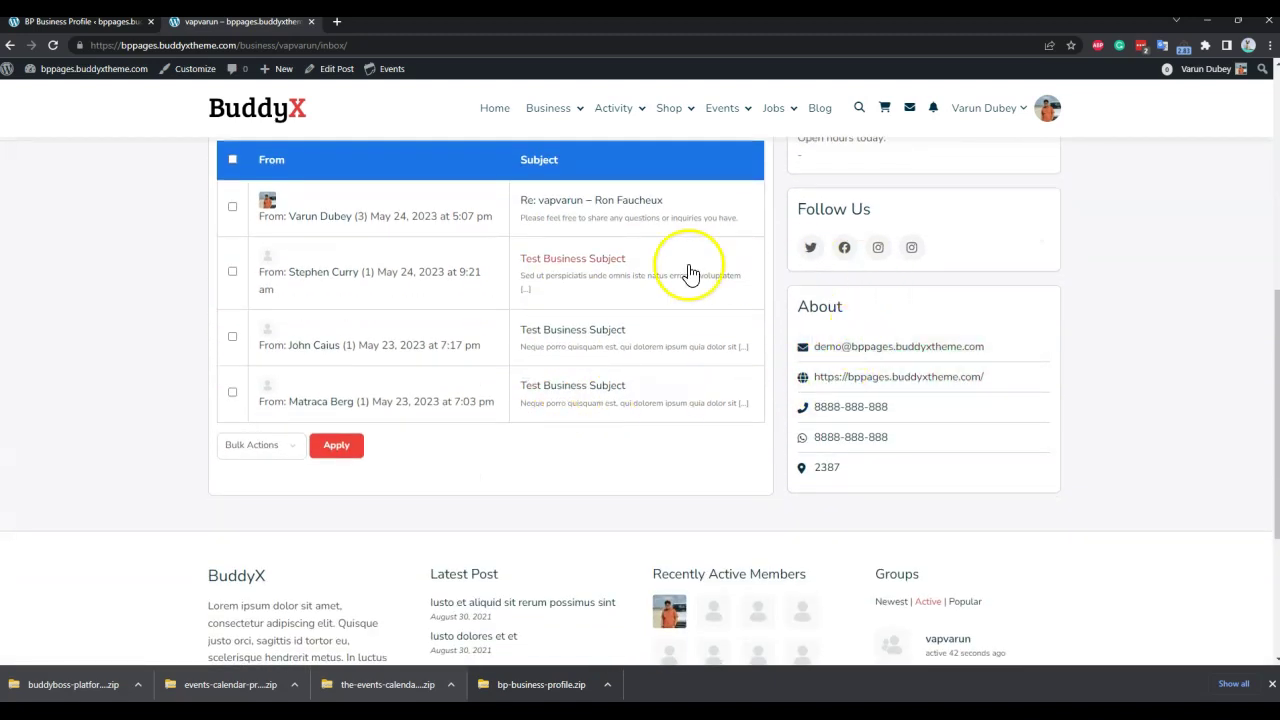
scroll(349, 306, up, 2)
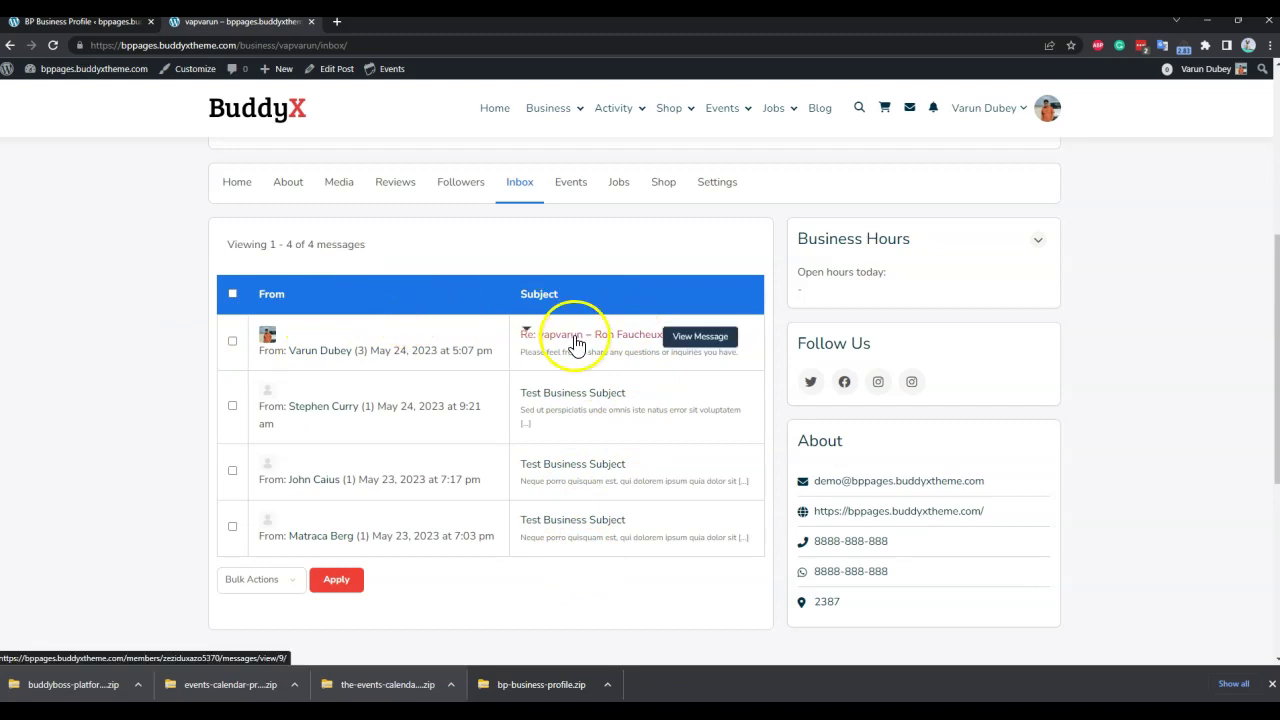
click(627, 342)
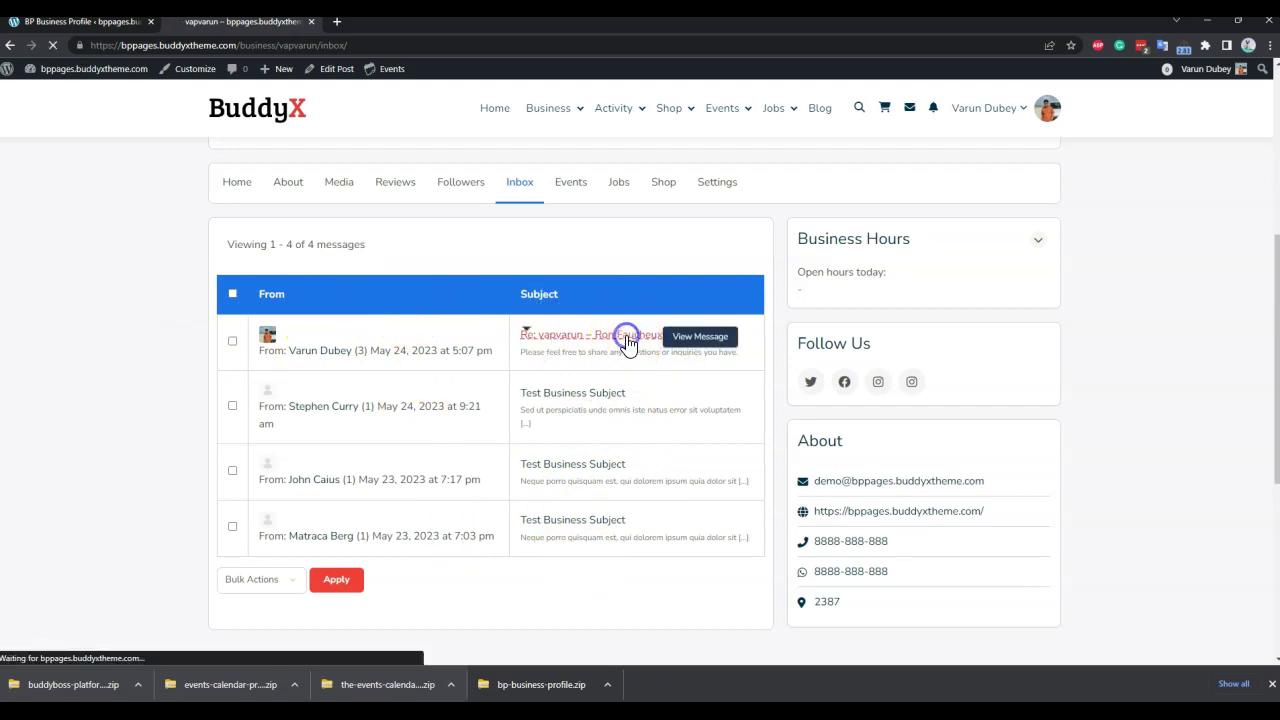
click(636, 340)
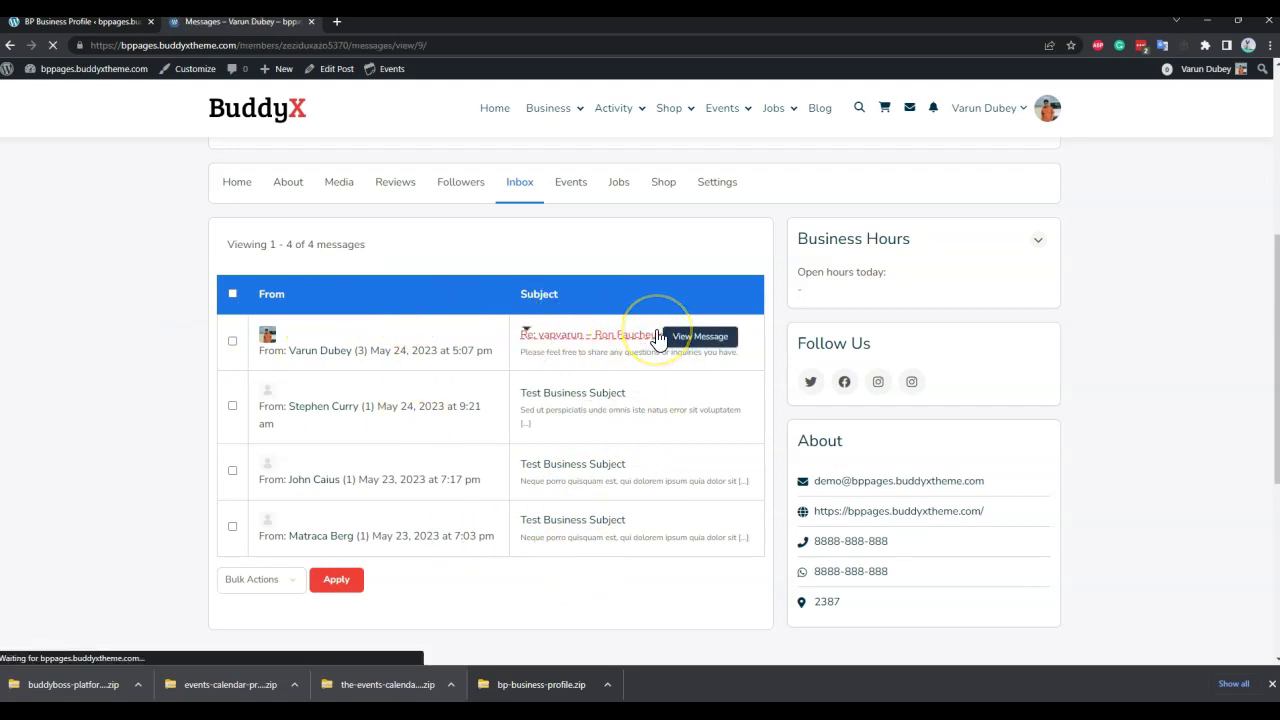
scroll(680, 370, down, 5)
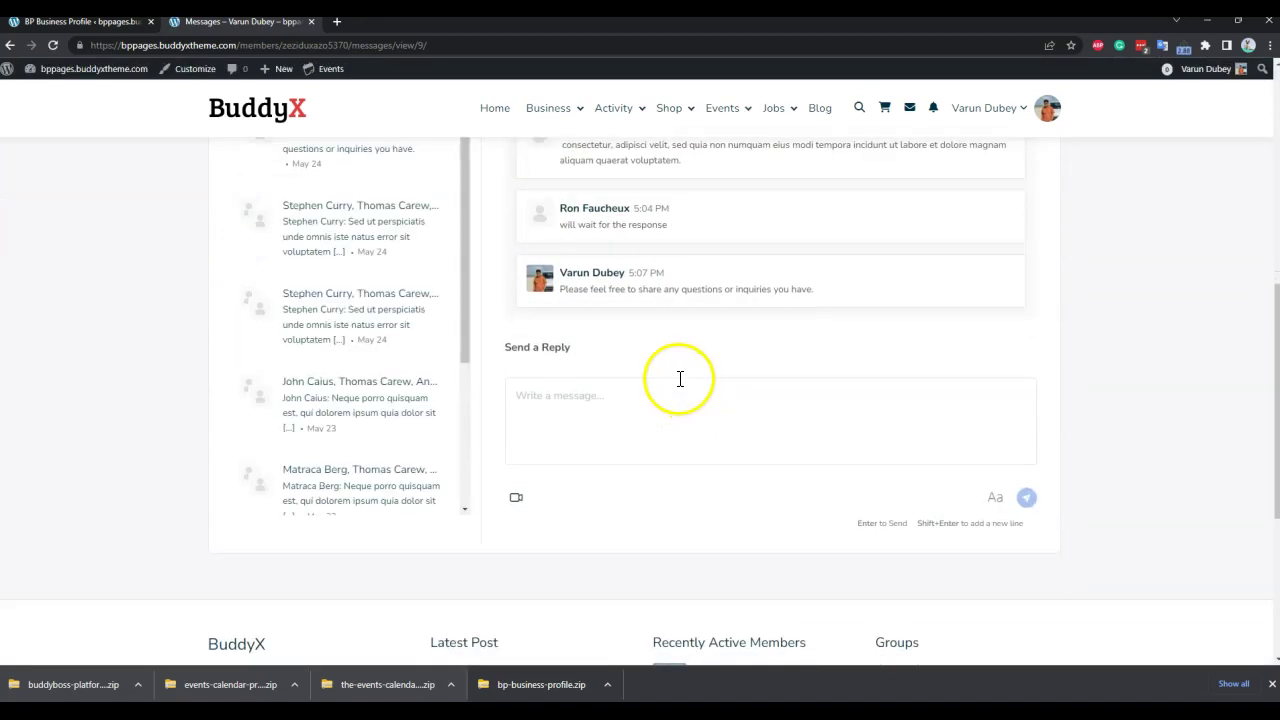
scroll(560, 330, up, 2)
scroll(640, 275, up, 2)
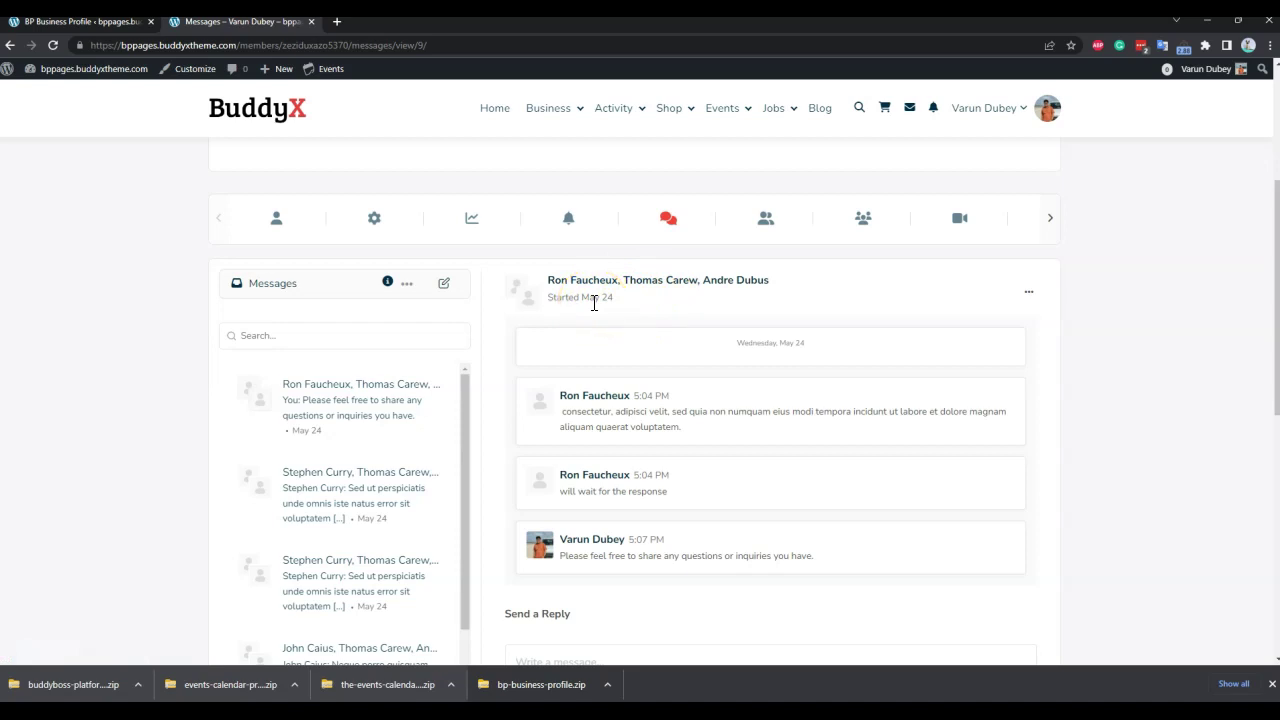
click(9, 45)
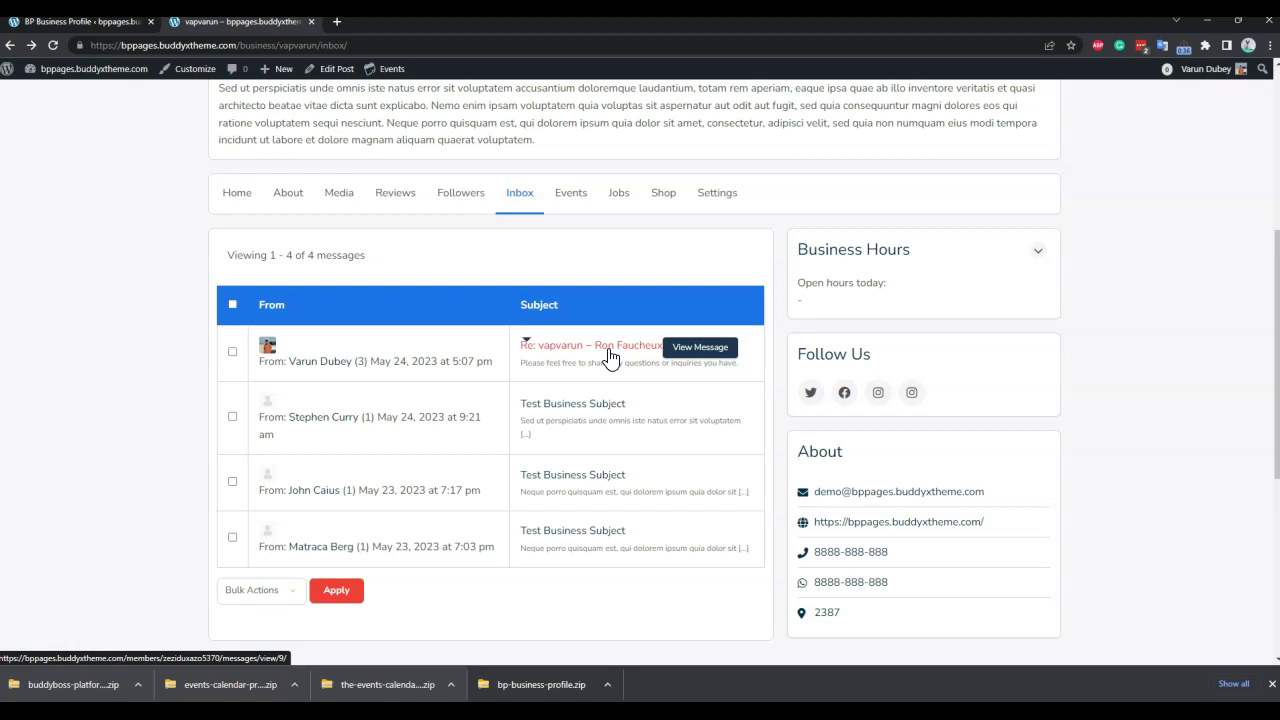
Step: View the business's Events tab, then its empty Jobs listing
scroll(714, 371, up, 1)
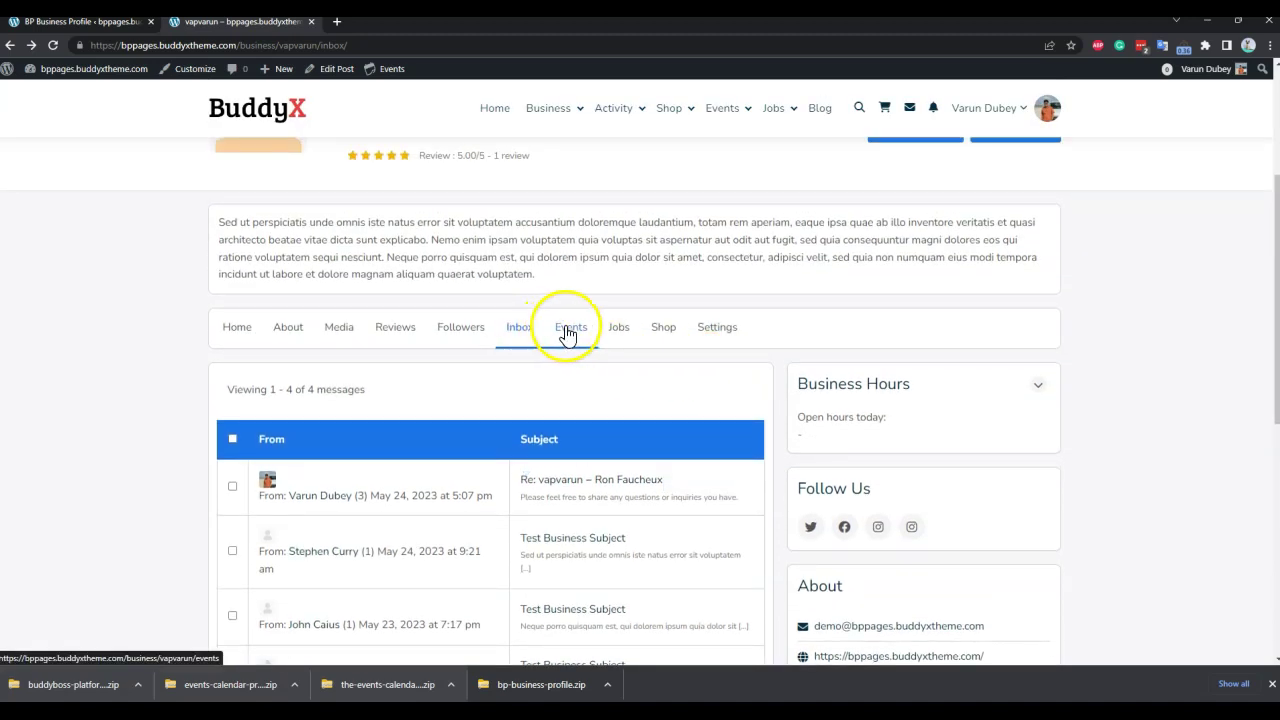
click(573, 334)
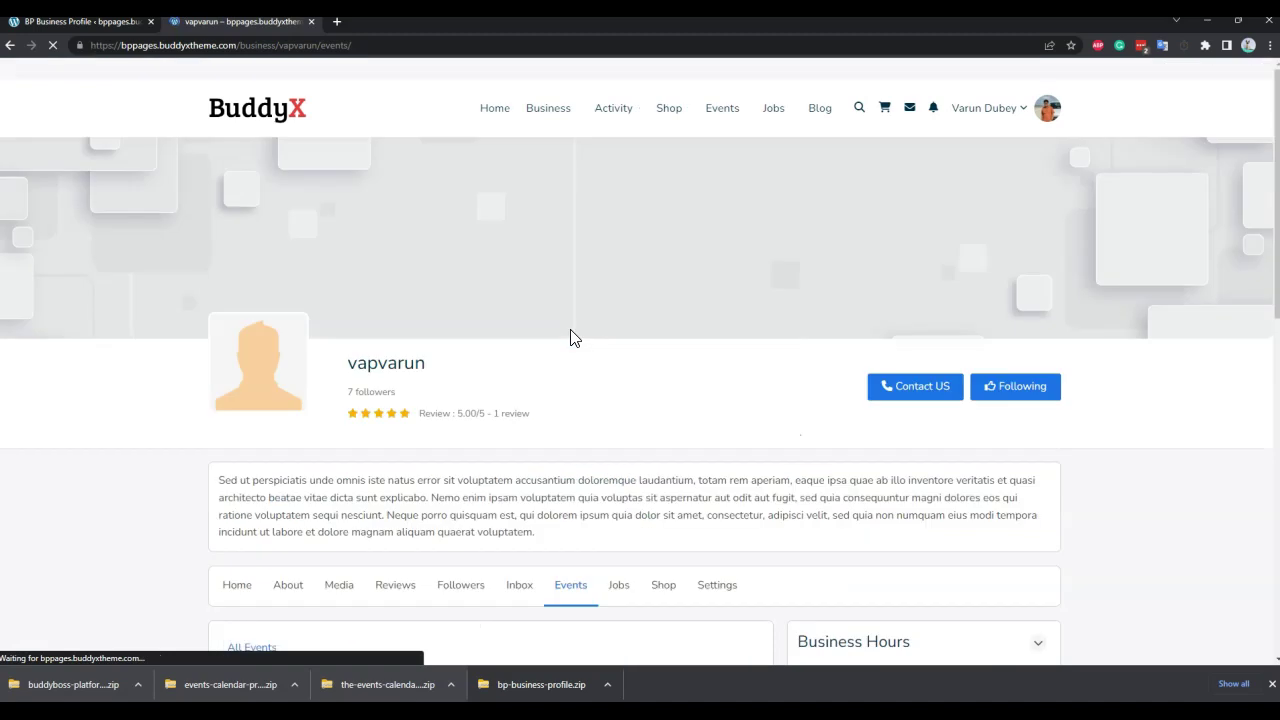
scroll(691, 319, down, 3)
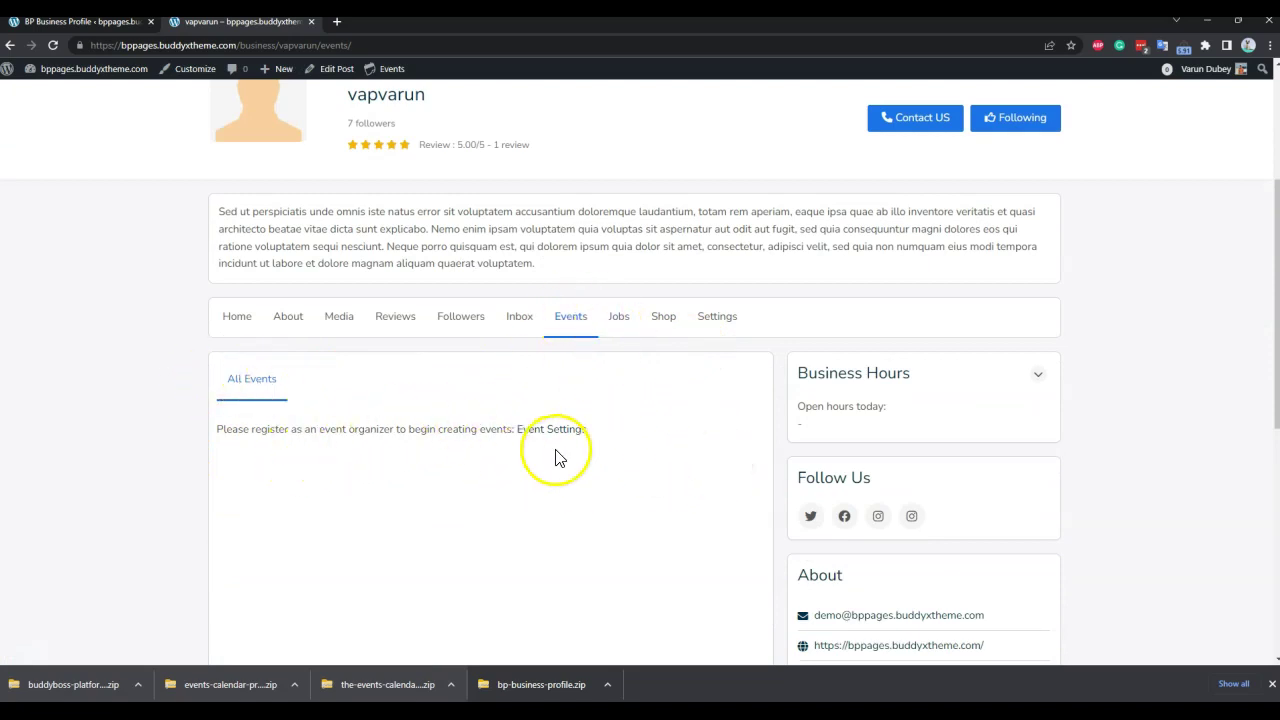
click(615, 317)
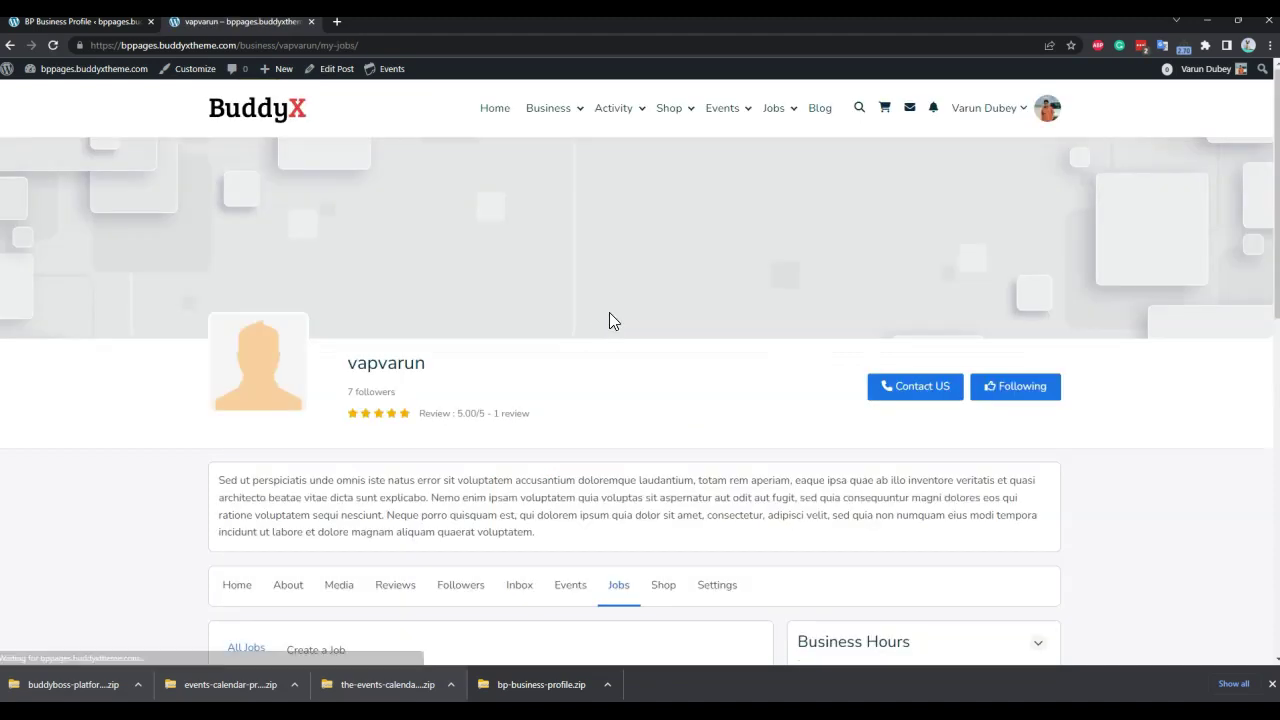
click(608, 316)
Step: Open Job Dashboard from the top Jobs menu in a new browser tab
mouse_move(566, 112)
mouse_move(766, 118)
right_click(724, 157)
click(745, 168)
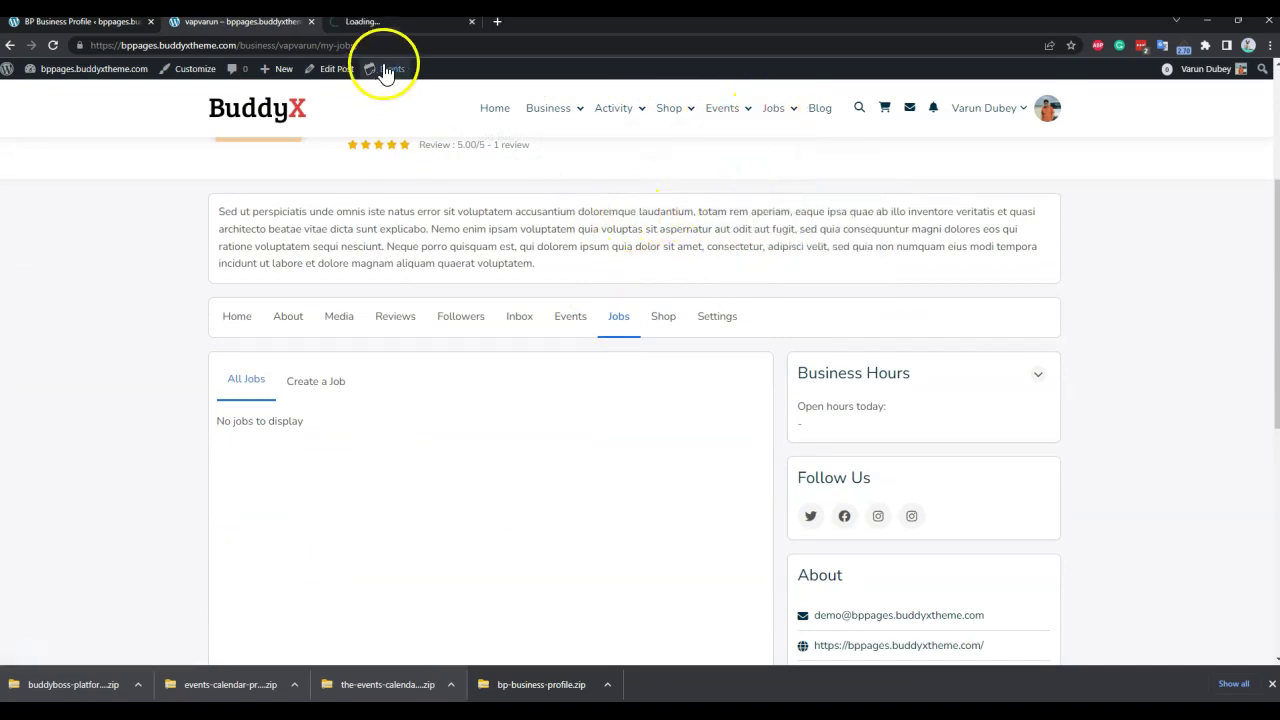
Step: In the Job Dashboard tab, start Add Job and check the Select Your Business dropdown
click(387, 28)
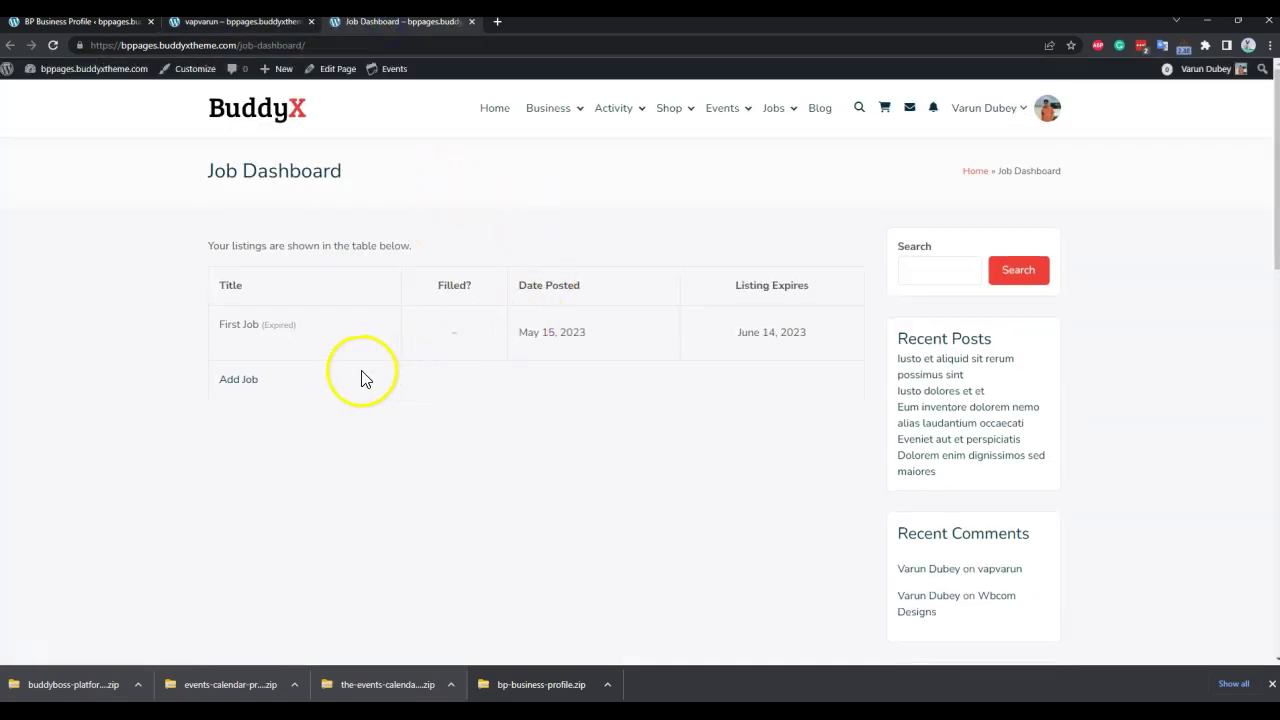
click(243, 390)
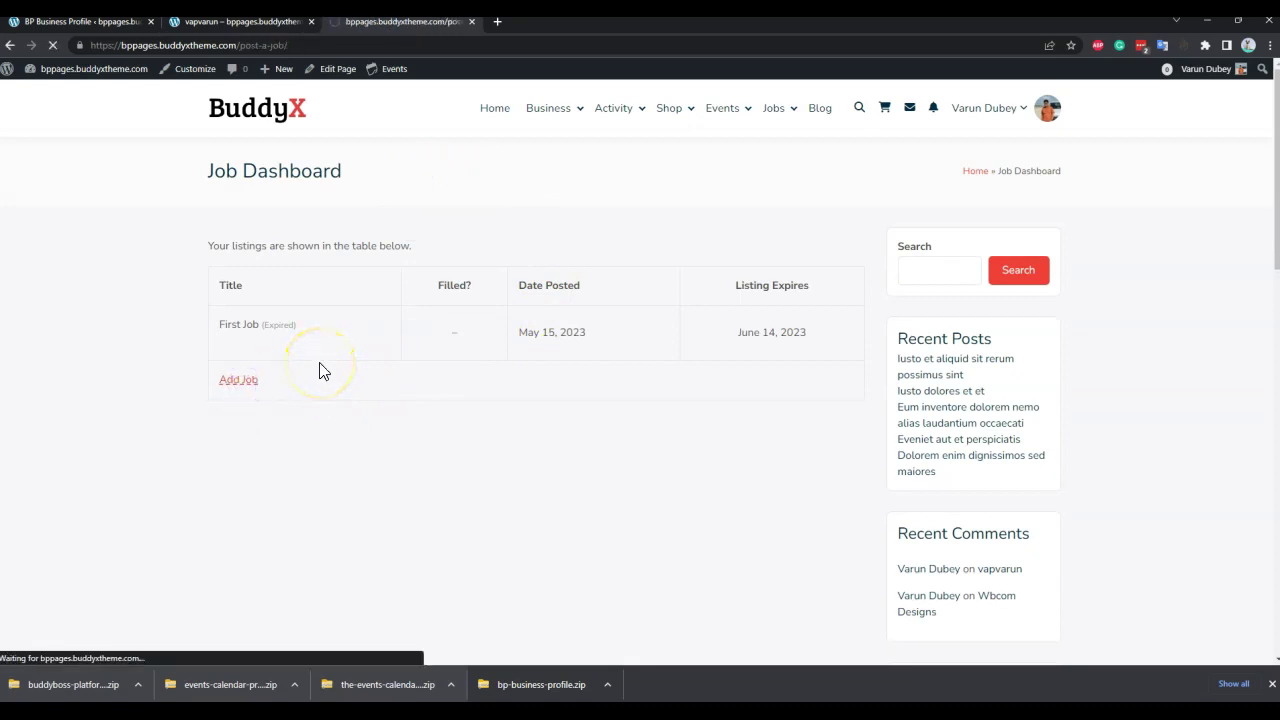
scroll(660, 380, down, 7)
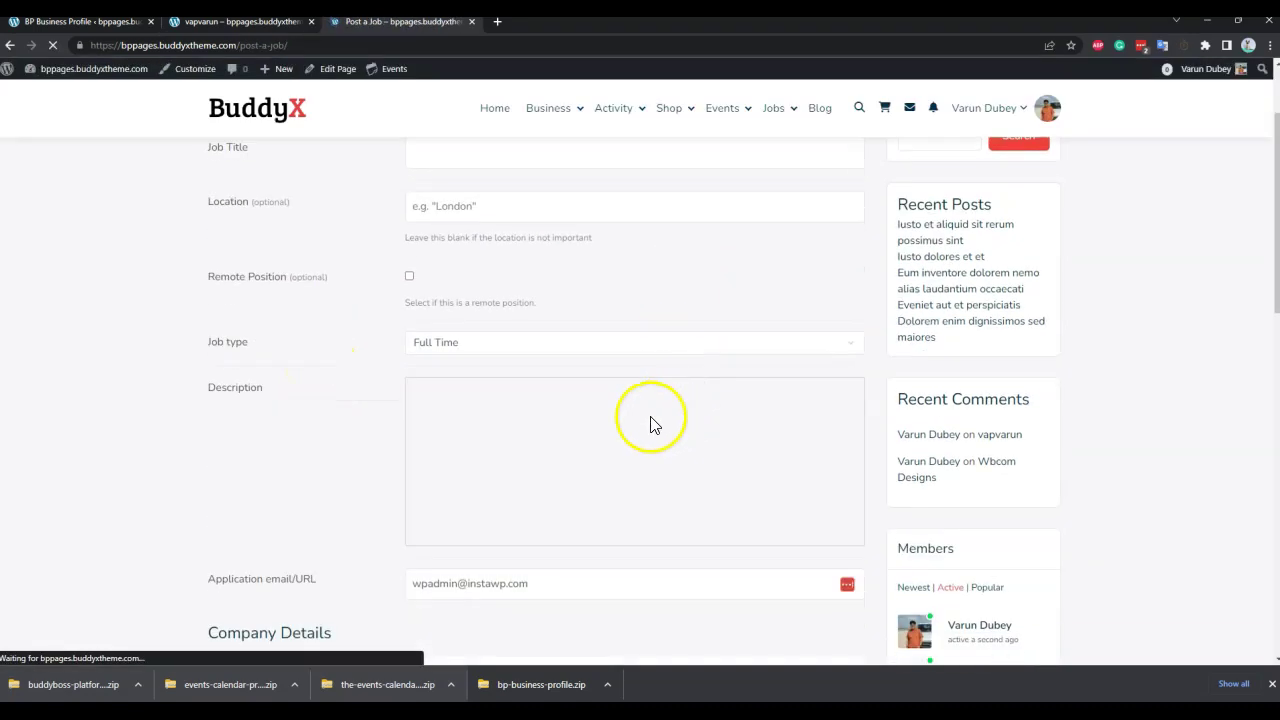
click(505, 468)
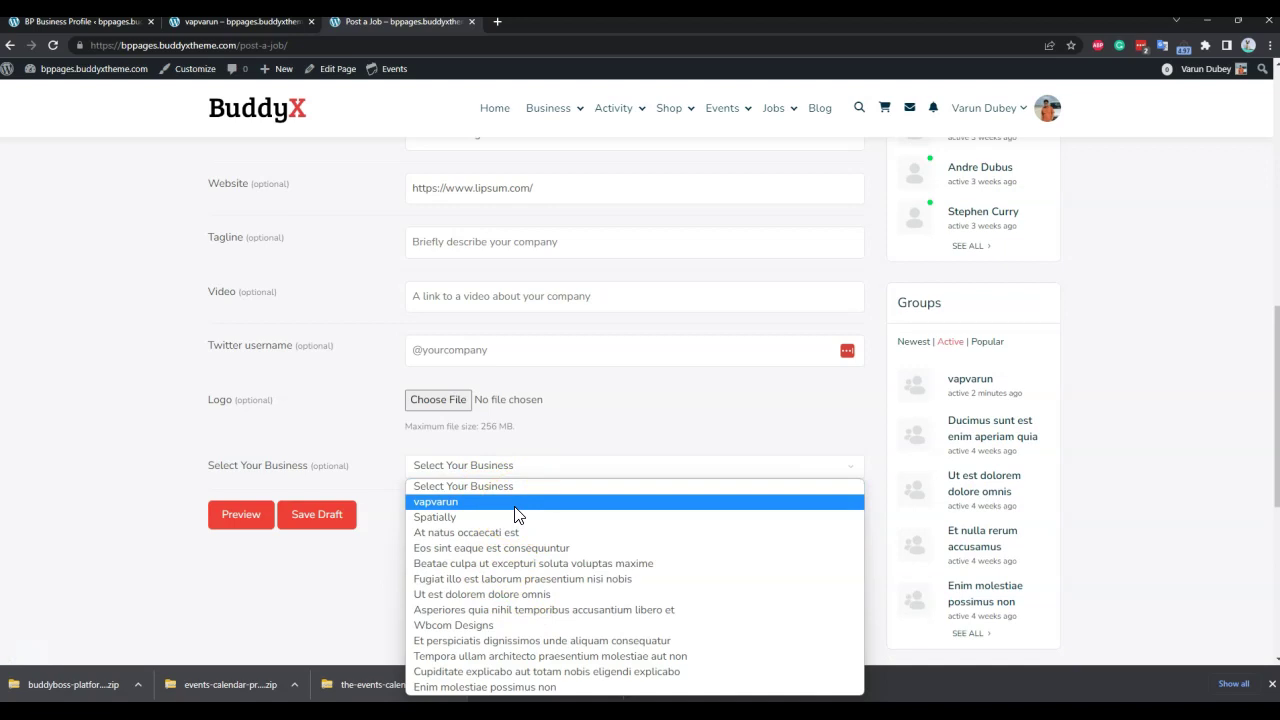
click(440, 486)
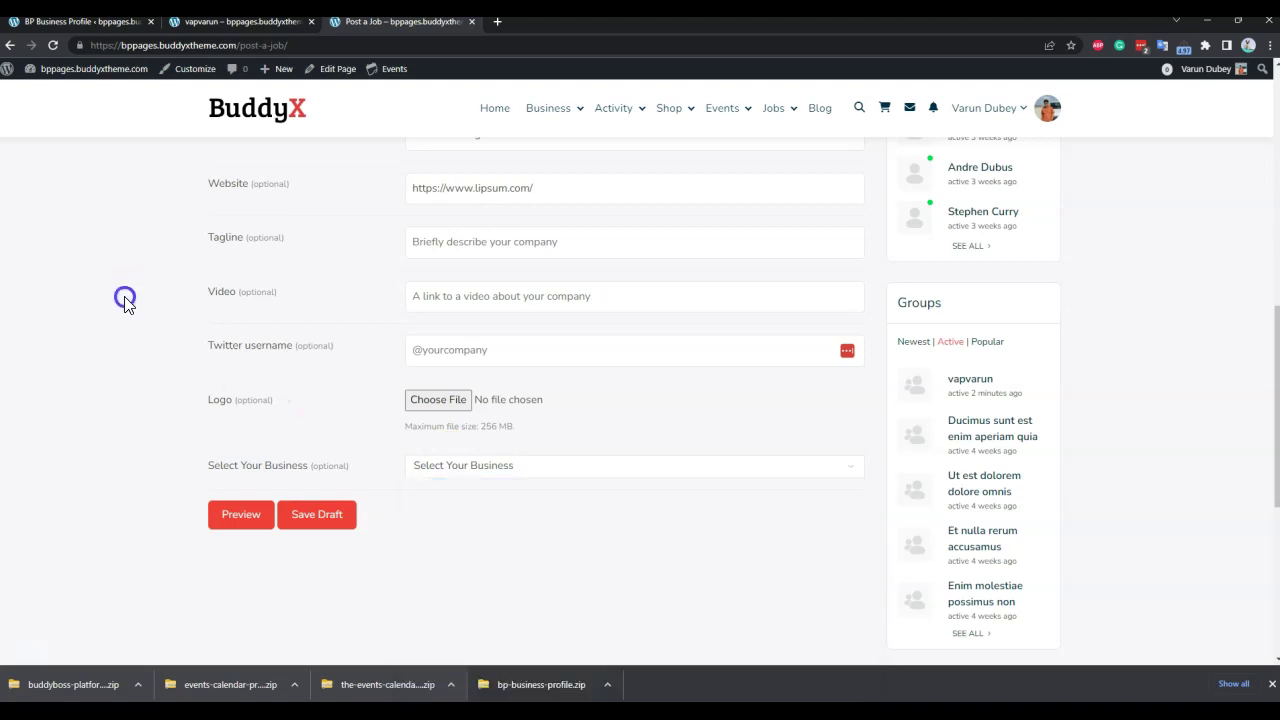
scroll(451, 254, up, 4)
mouse_move(795, 117)
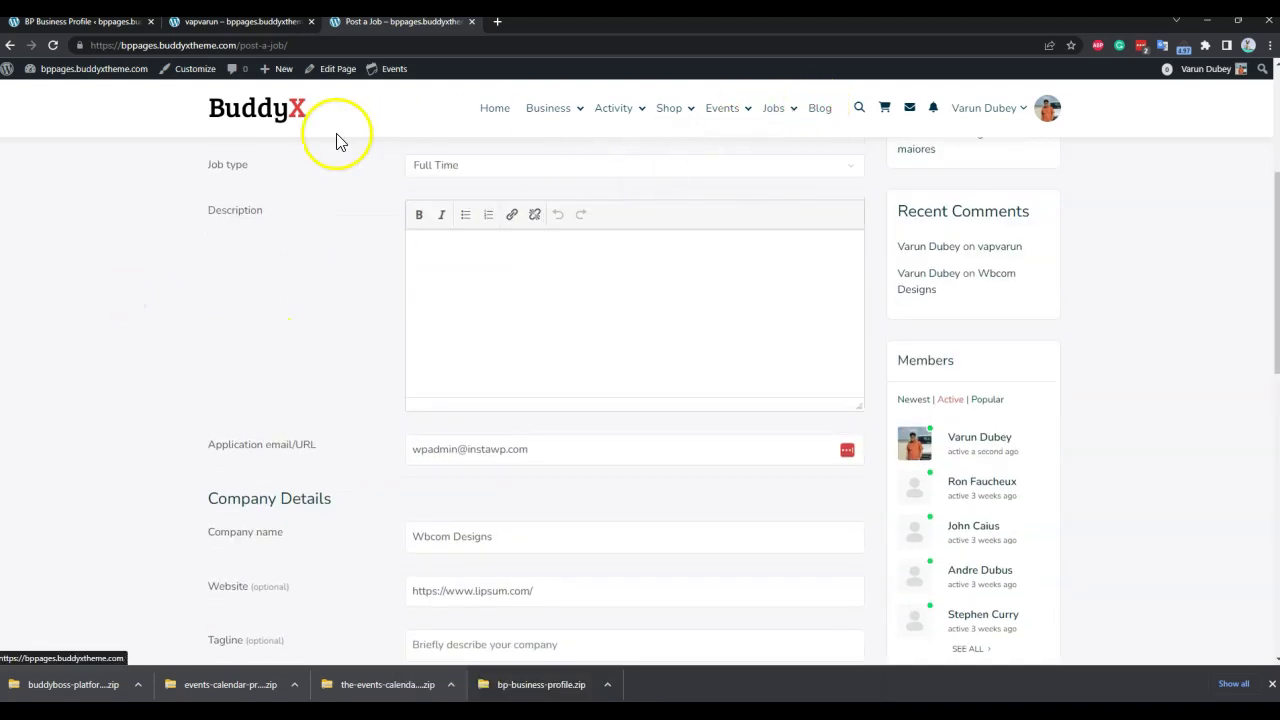
scroll(300, 205, up, 3)
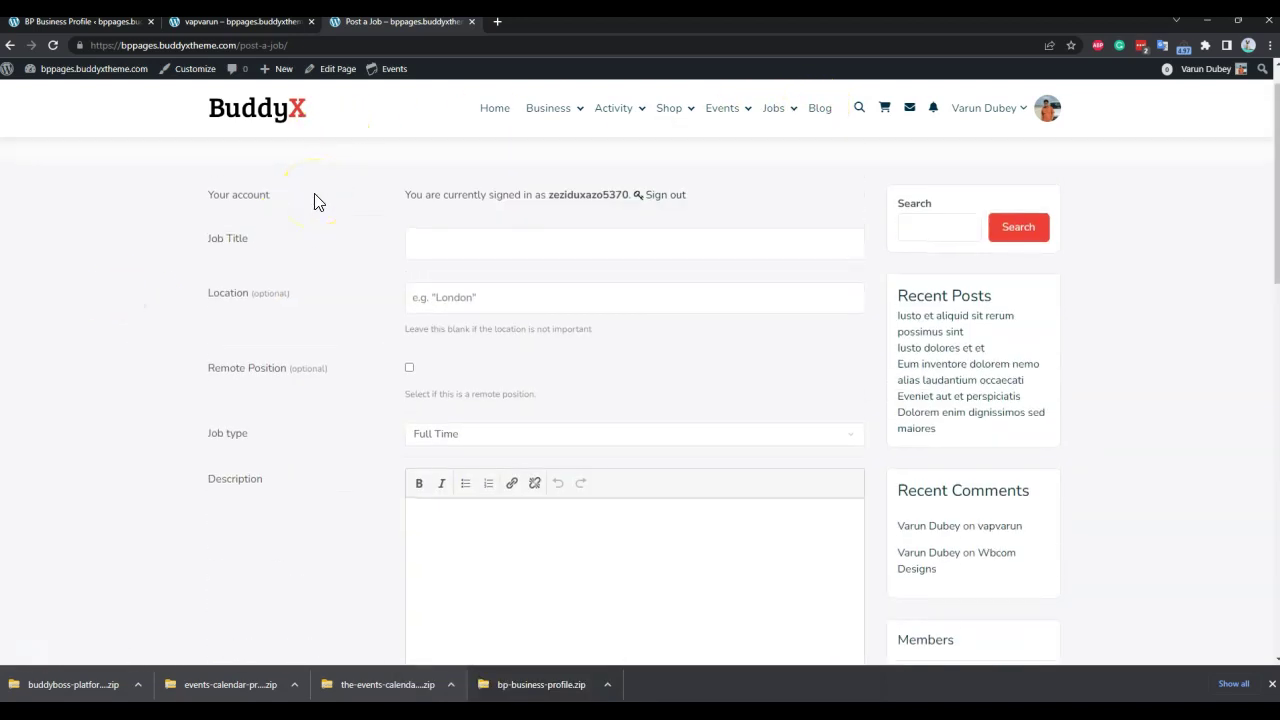
click(326, 198)
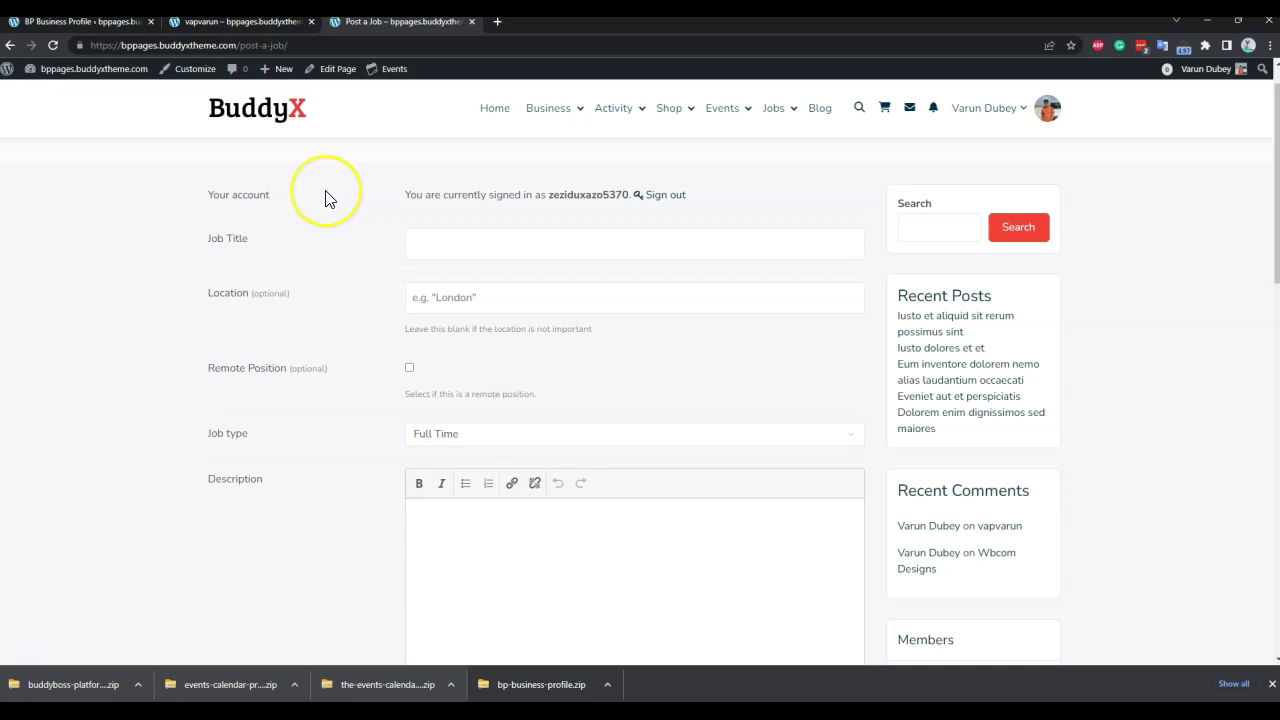